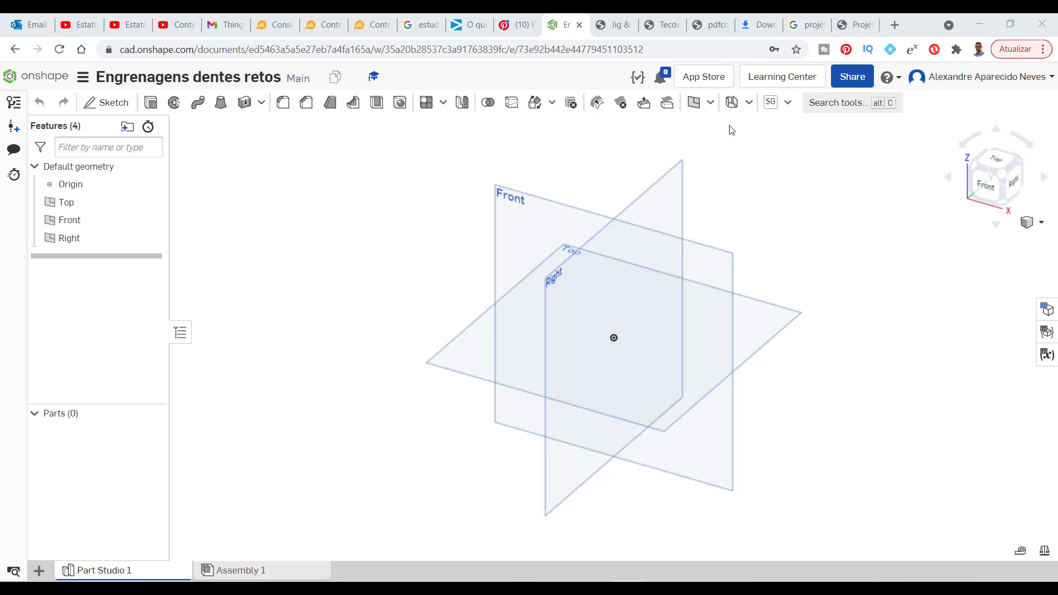
# Look for a spur gear feature in the custom features panel and the tool search
pyautogui.click(788, 108)
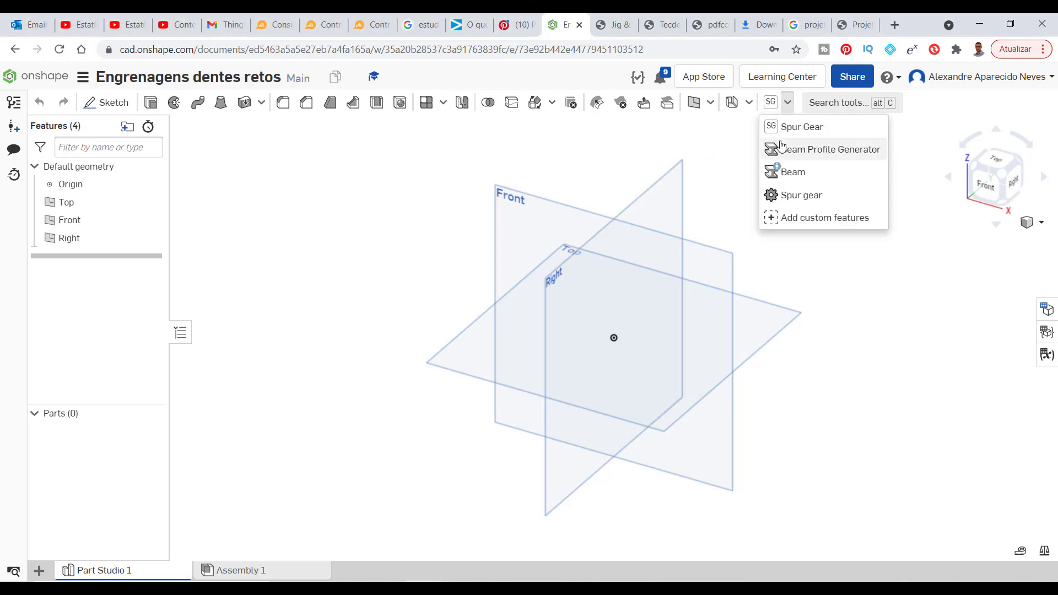
pyautogui.moveTo(825, 217)
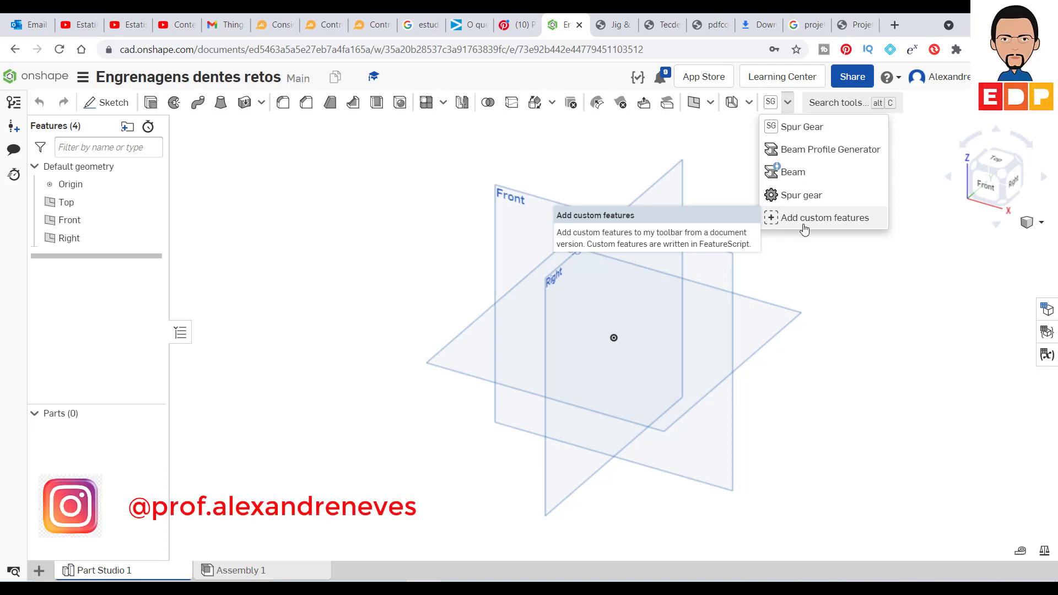
pyautogui.click(799, 225)
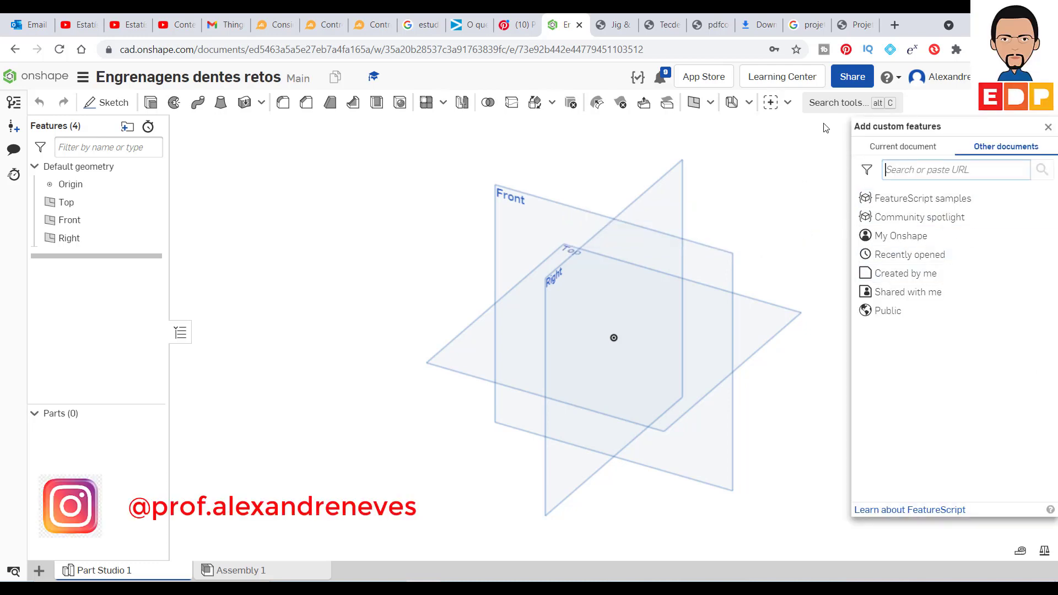
pyautogui.click(1049, 127)
pyautogui.click(771, 103)
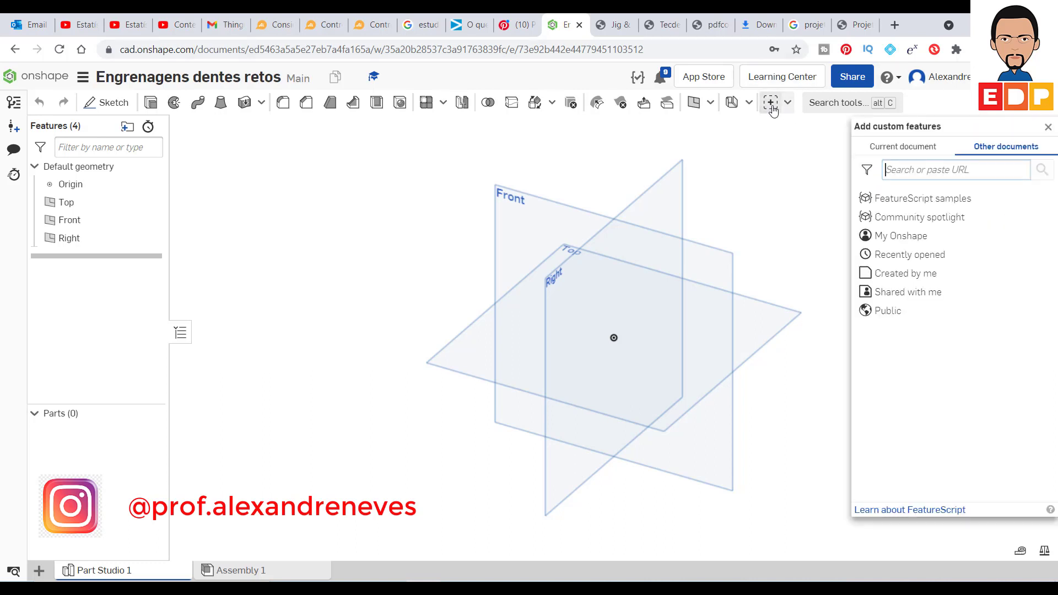
pyautogui.click(788, 103)
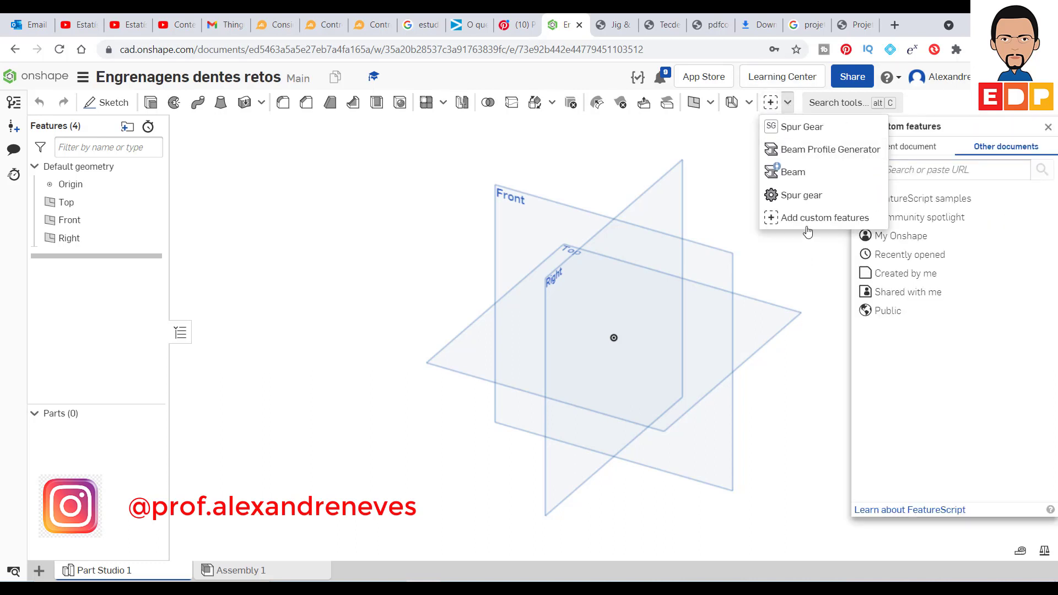
pyautogui.click(803, 292)
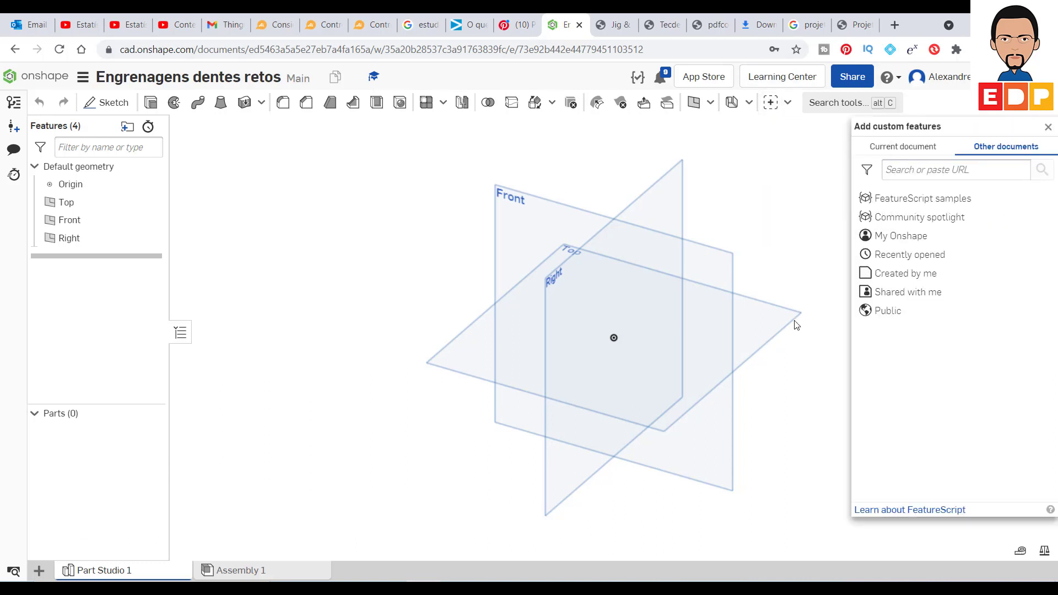
pyautogui.click(1048, 127)
pyautogui.click(838, 103)
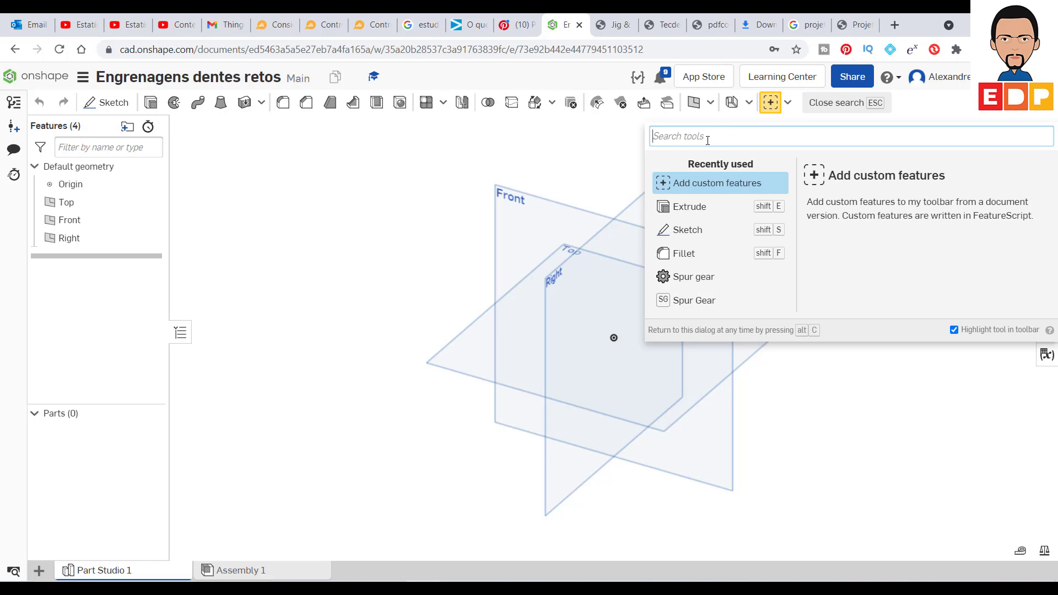
pyautogui.write('spu')
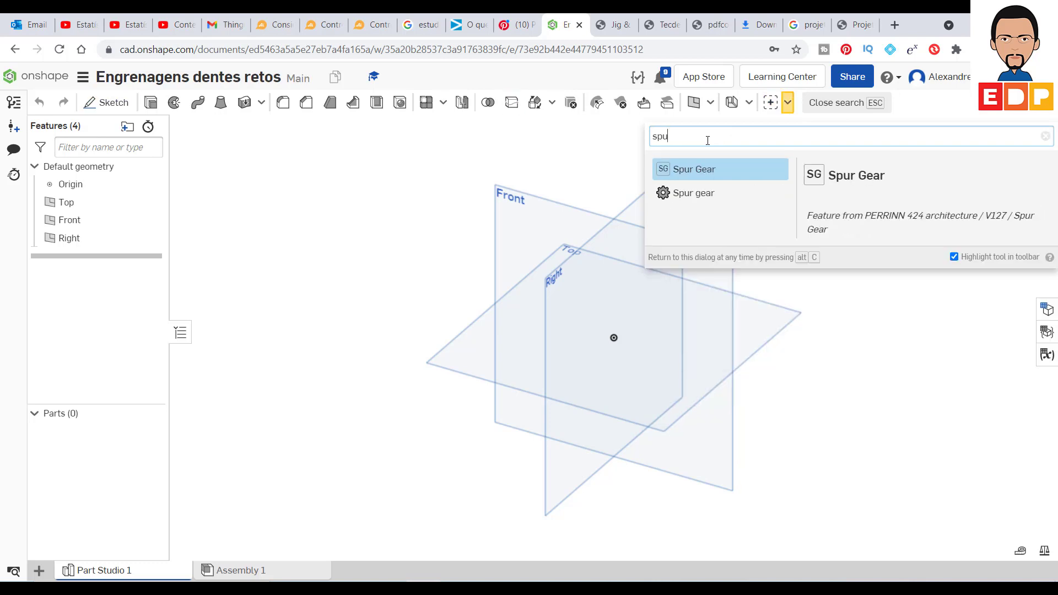
pyautogui.write('r ge')
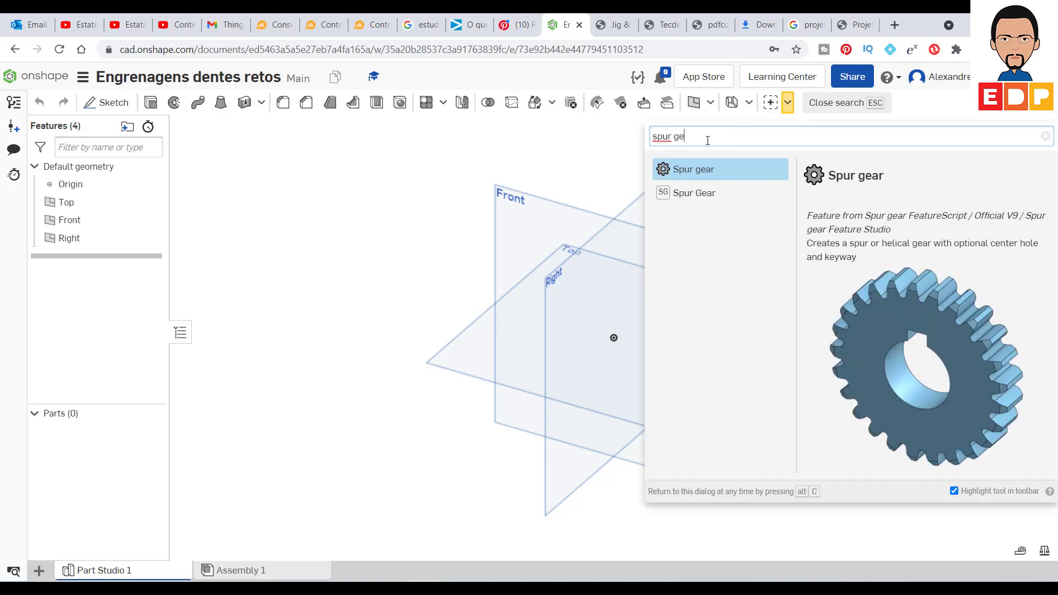
pyautogui.write('ar')
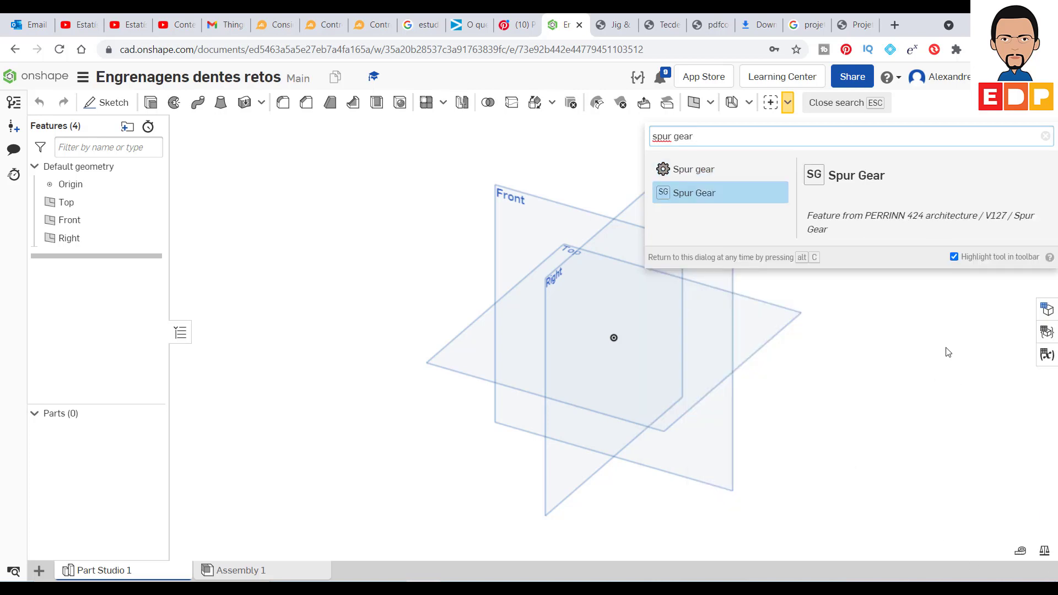
pyautogui.click(984, 346)
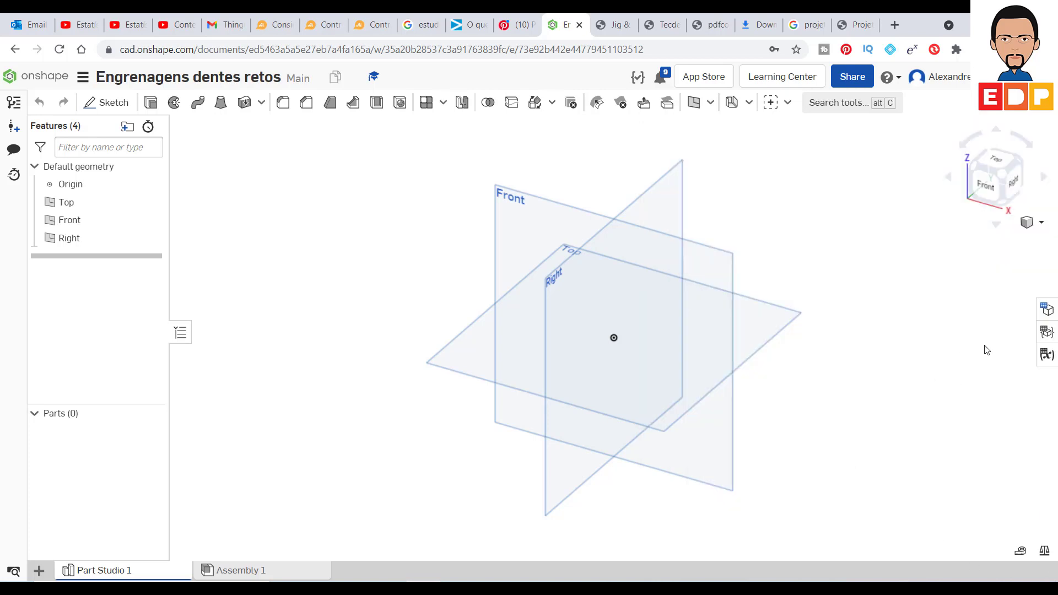
# Start a Spur gear feature from the custom features list, previewing 25 teeth at module 1 mm
pyautogui.click(789, 108)
pyautogui.moveTo(800, 195)
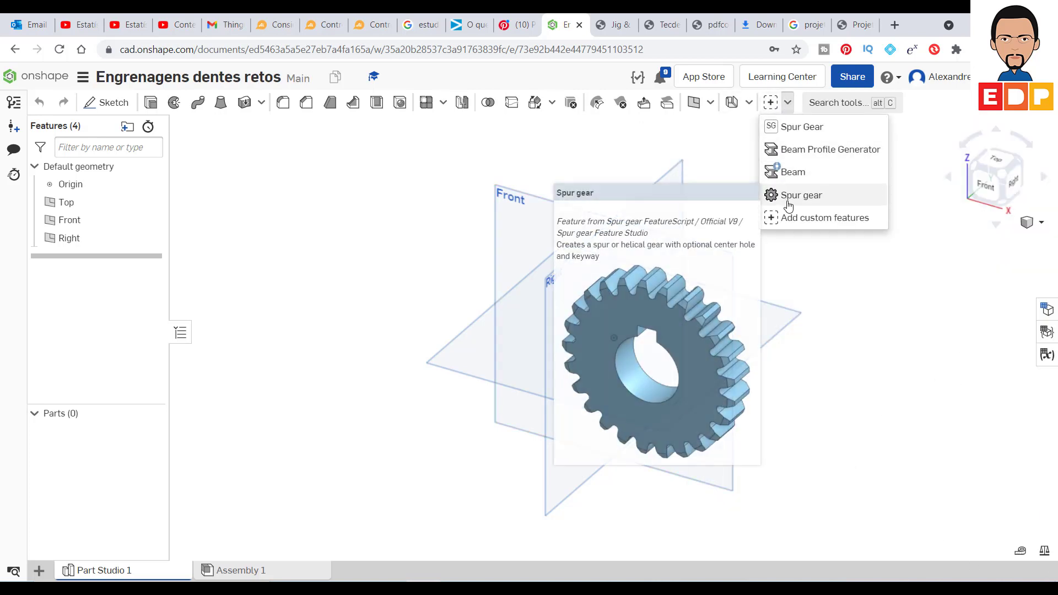
pyautogui.click(788, 205)
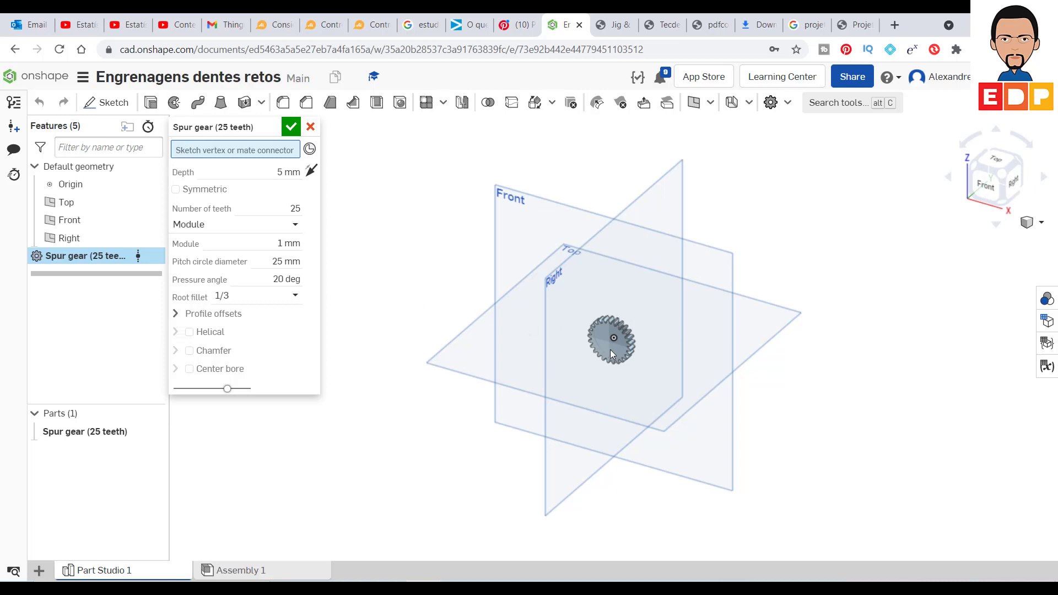
pyautogui.scroll(5, 611, 349)
pyautogui.scroll(2, 610, 349)
pyautogui.scroll(-3, 610, 349)
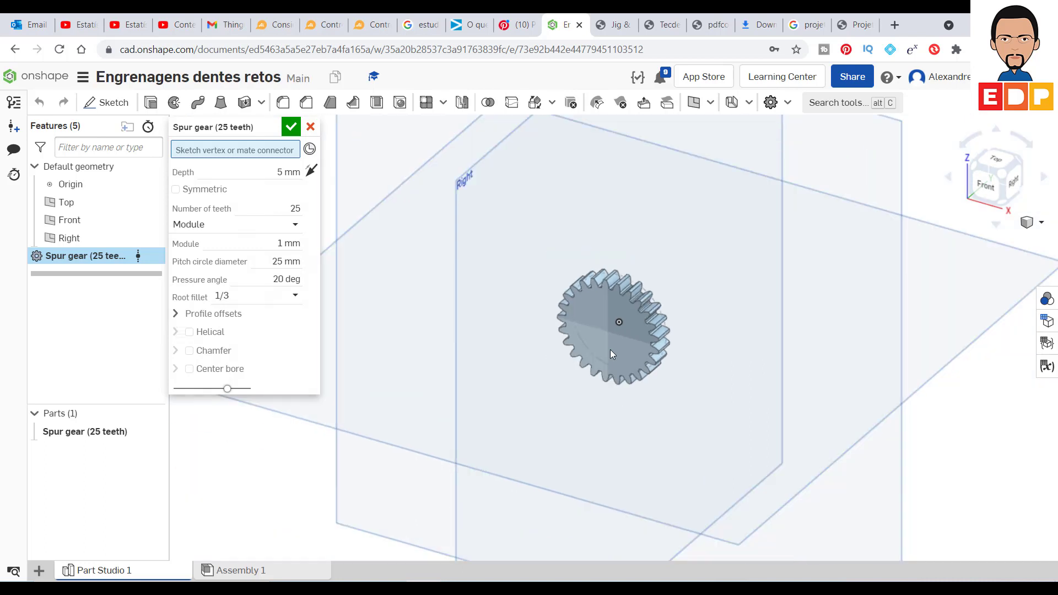
pyautogui.scroll(-3, 610, 350)
pyautogui.scroll(2, 610, 350)
pyautogui.scroll(2, 610, 349)
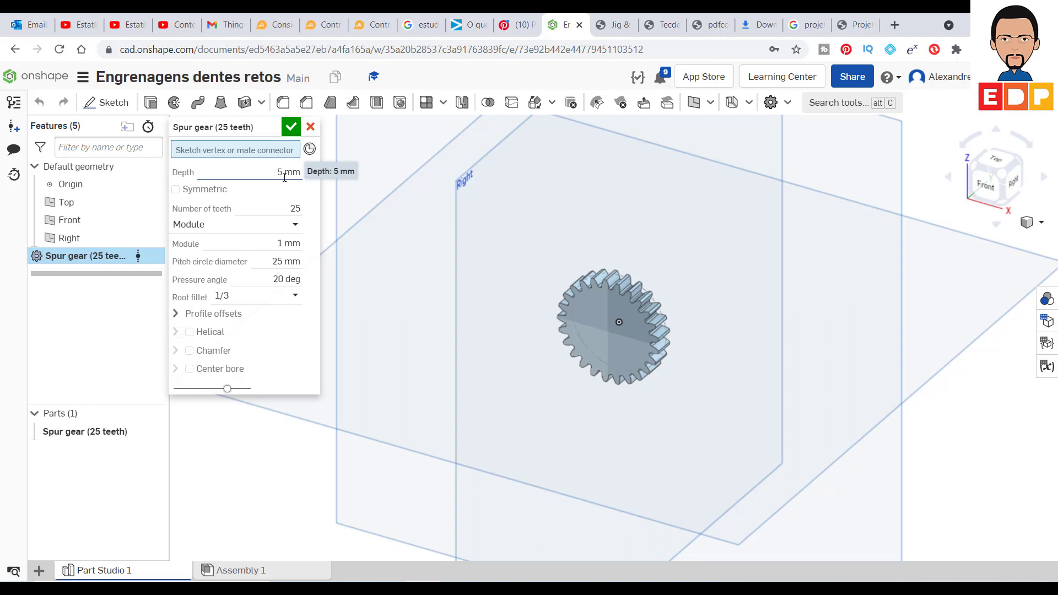
# Make the gear depth symmetric with 30 teeth, keeping Module sizing and a 1/3 root fillet
pyautogui.click(187, 191)
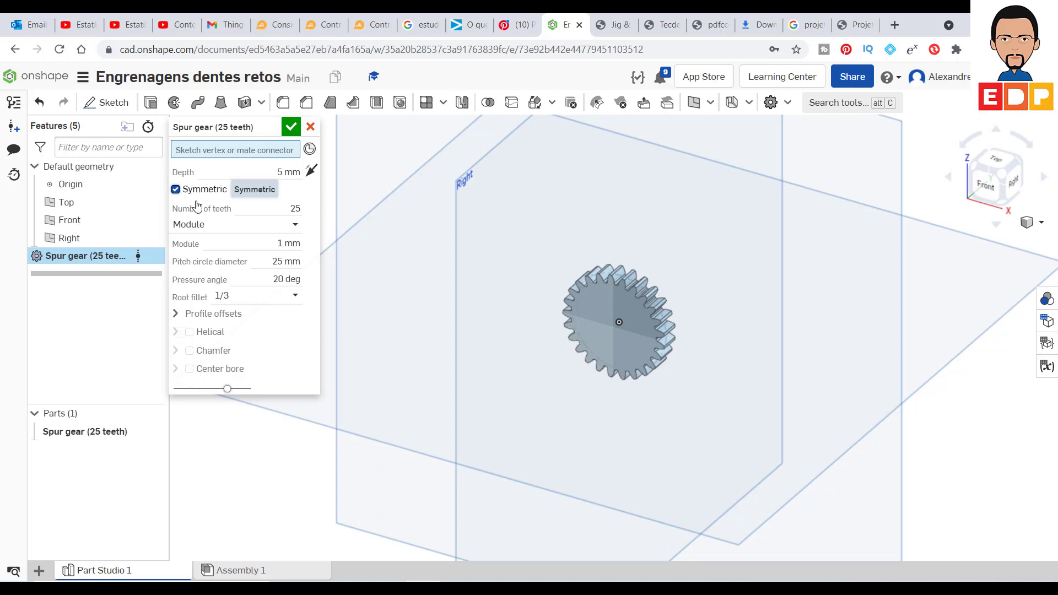
pyautogui.click(266, 209)
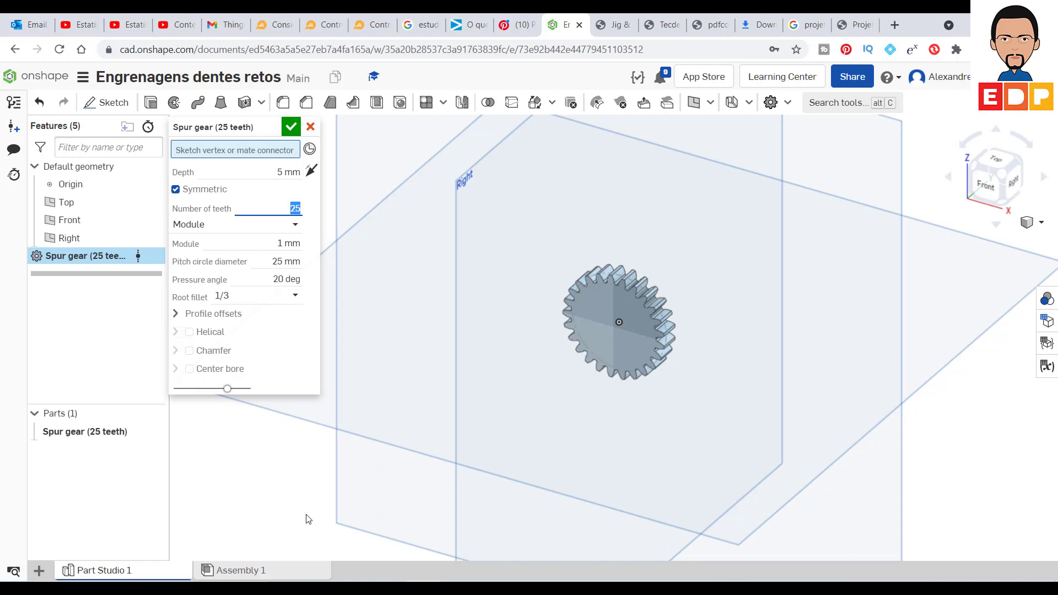
pyautogui.write('30')
pyautogui.click(297, 235)
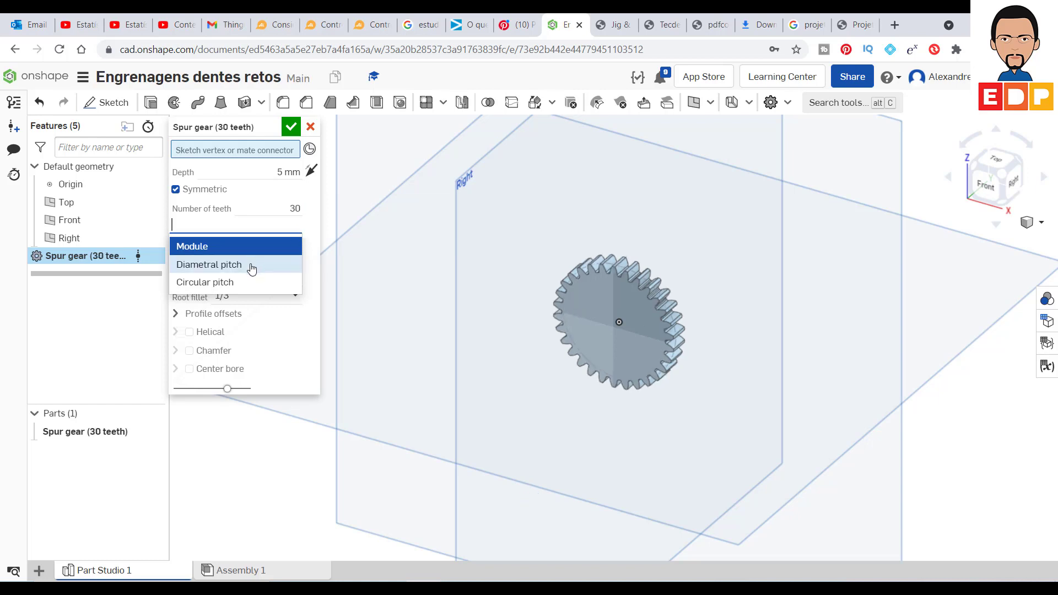
pyautogui.click(329, 218)
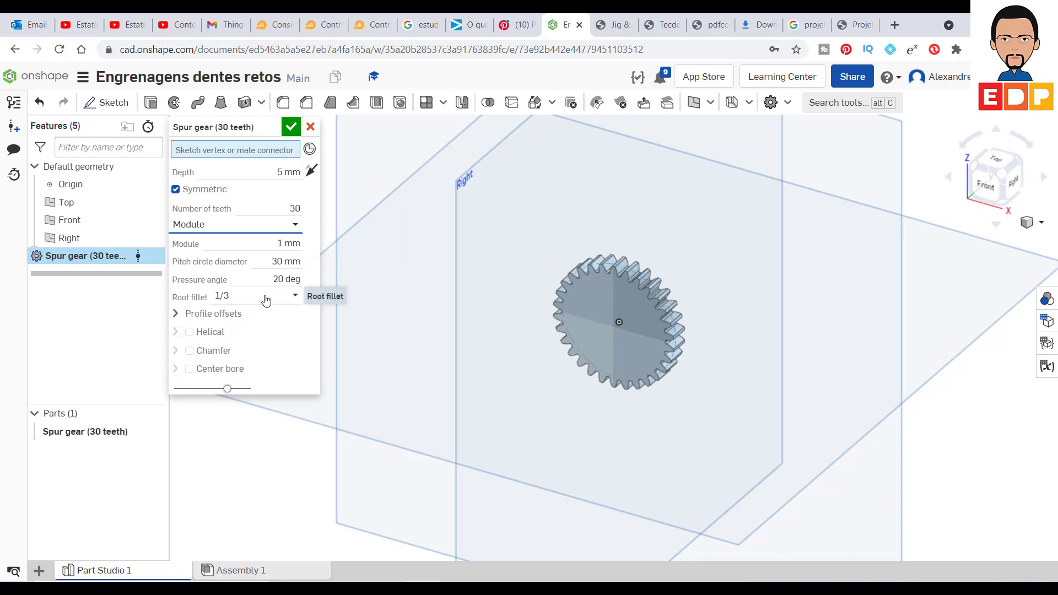
pyautogui.click(297, 297)
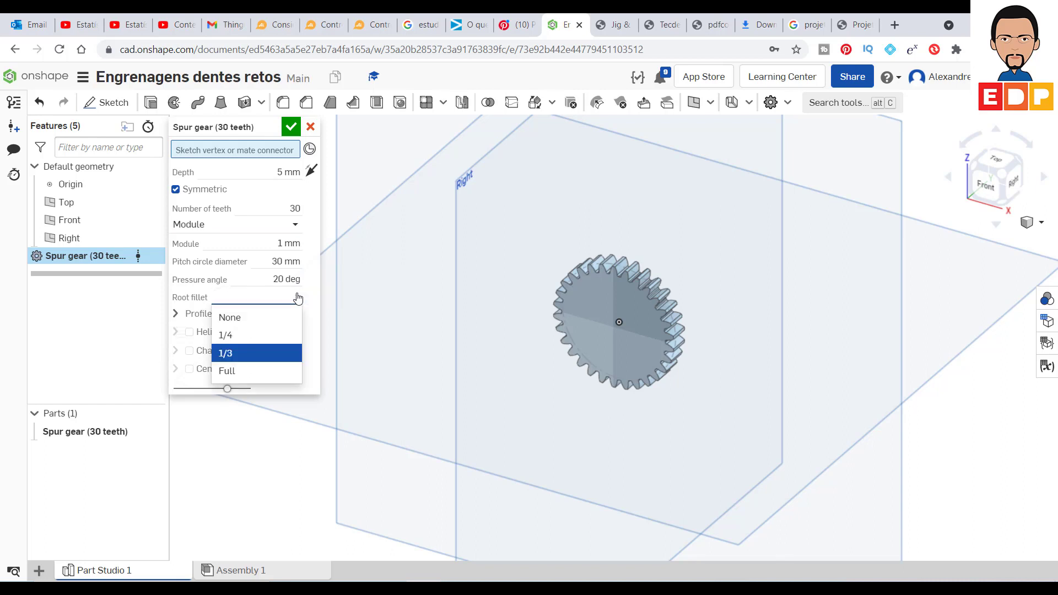
pyautogui.click(233, 359)
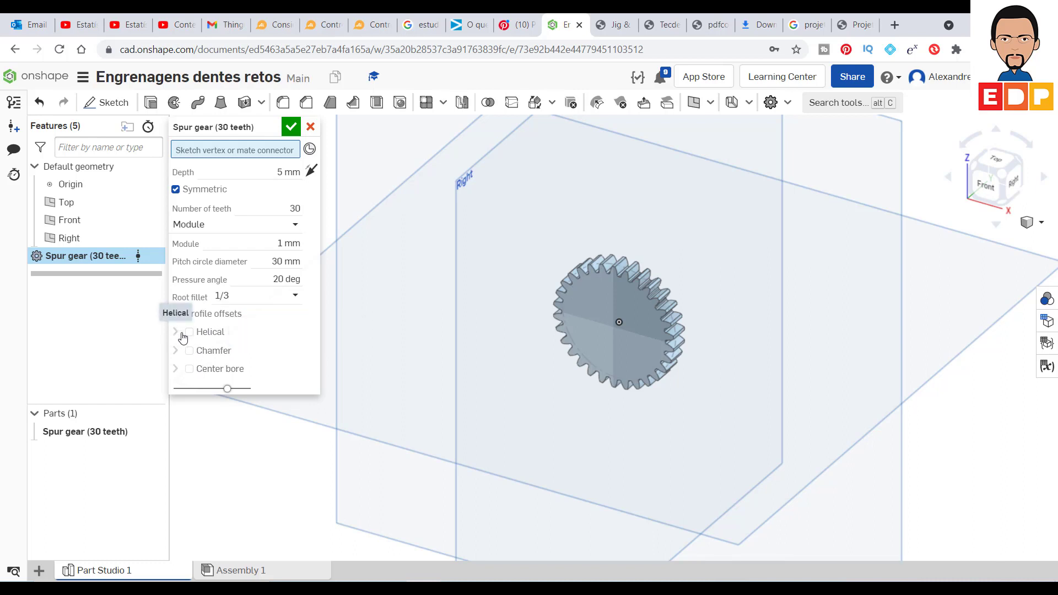
# Try helical teeth and a tooth chamfer on the gear, then turn both off
pyautogui.click(189, 333)
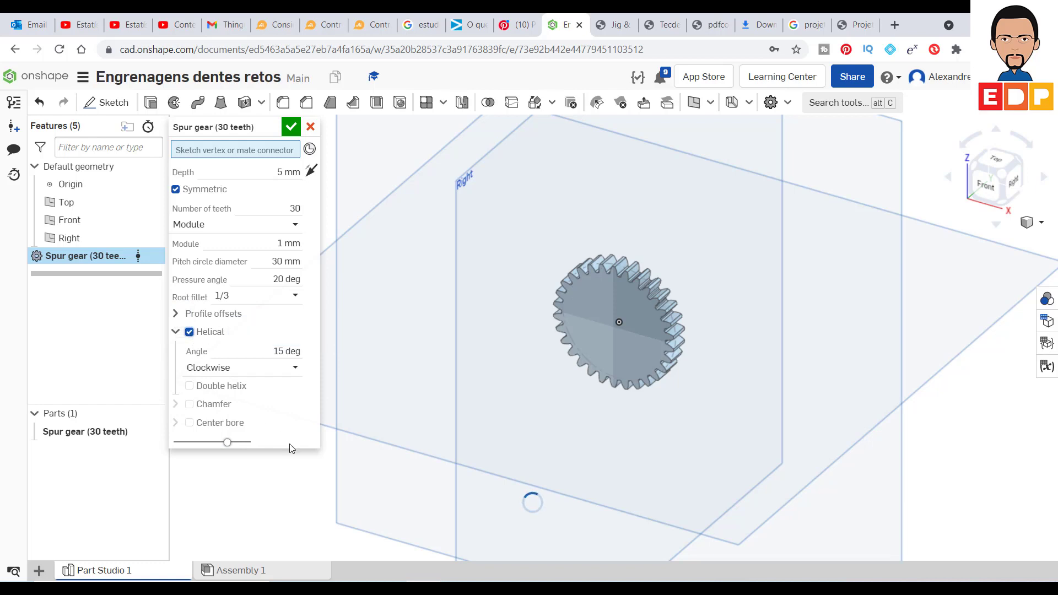
pyautogui.click(190, 332)
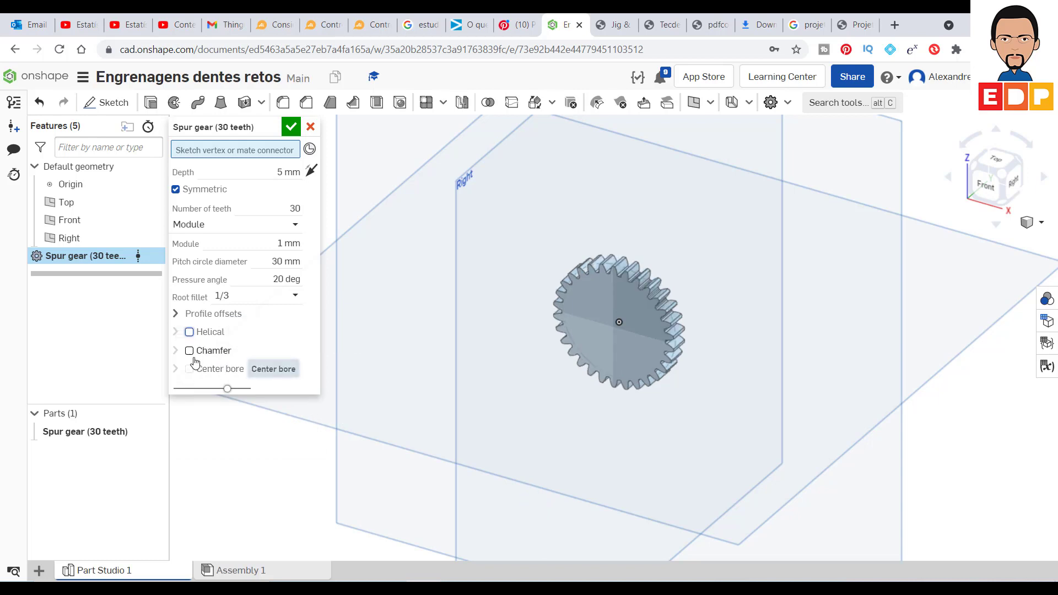
pyautogui.click(189, 351)
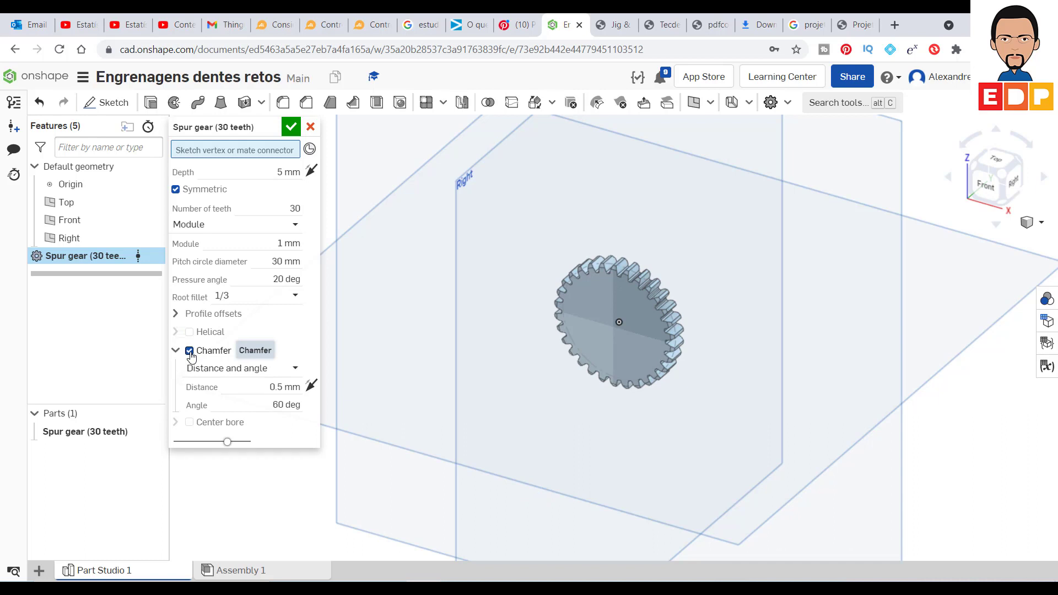
pyautogui.click(190, 351)
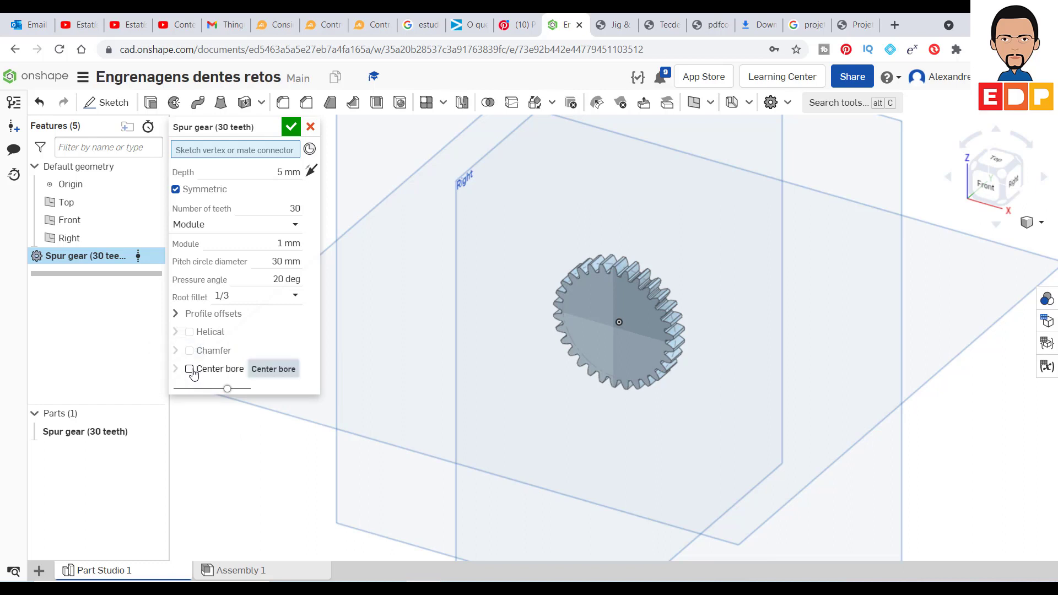
# Add a 6 mm centre bore with no keyway and confirm the 30-tooth gear
pyautogui.click(190, 371)
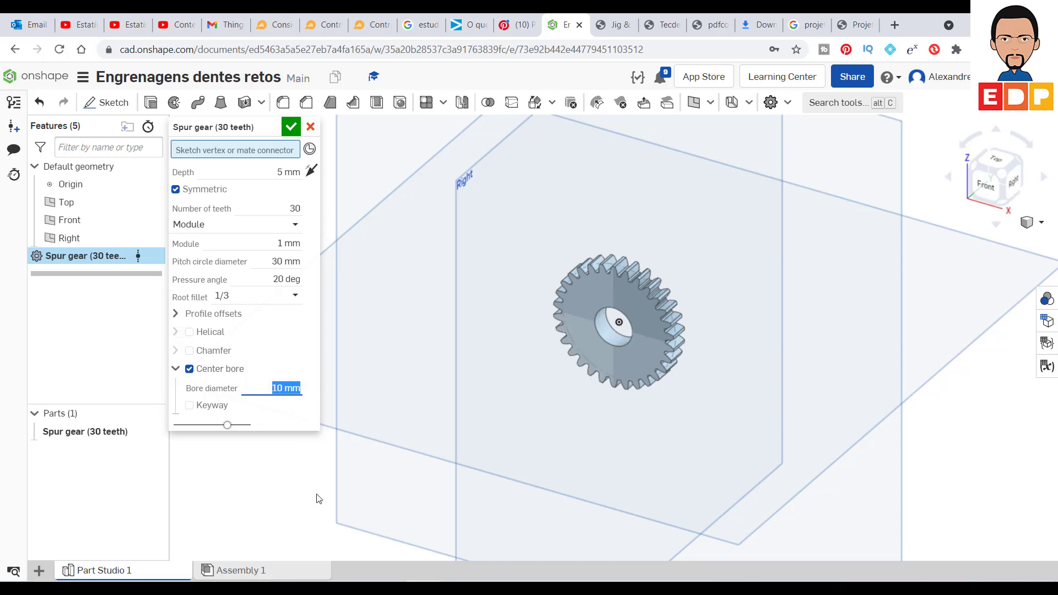
pyautogui.click(280, 392)
pyautogui.moveTo(248, 570)
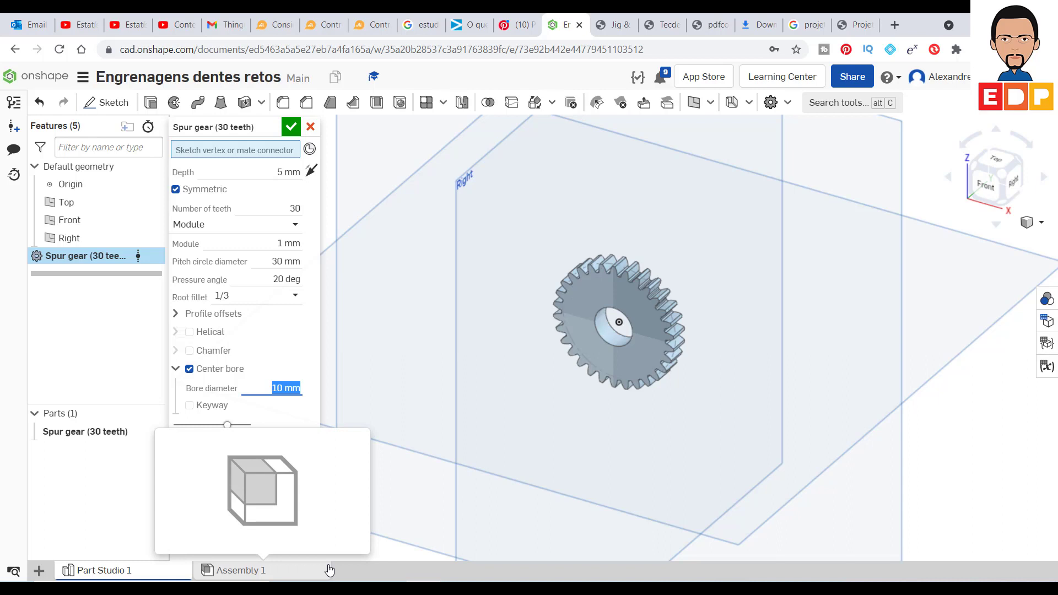
pyautogui.write('6')
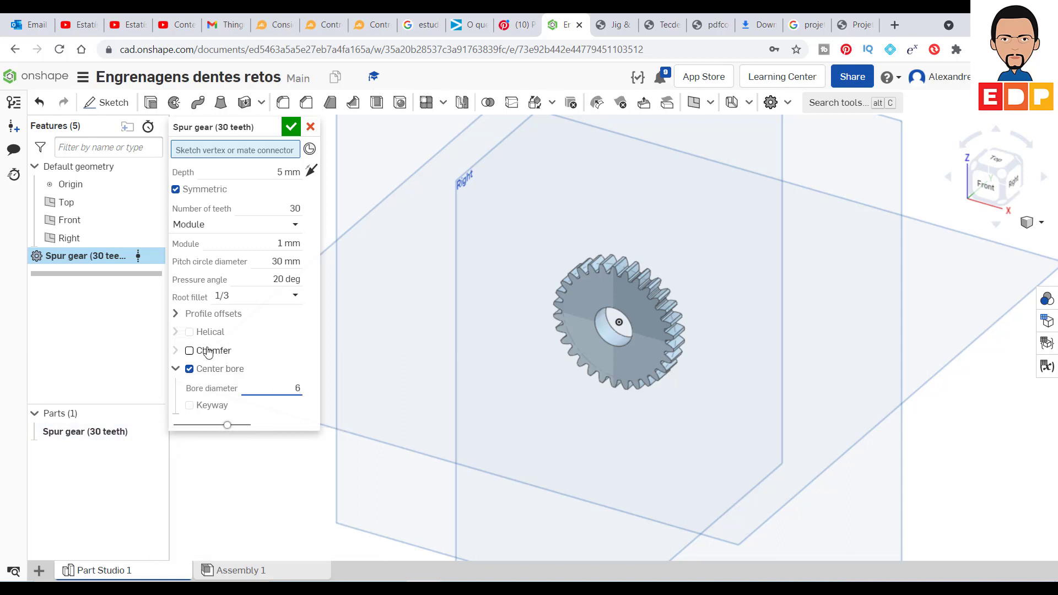
pyautogui.click(189, 405)
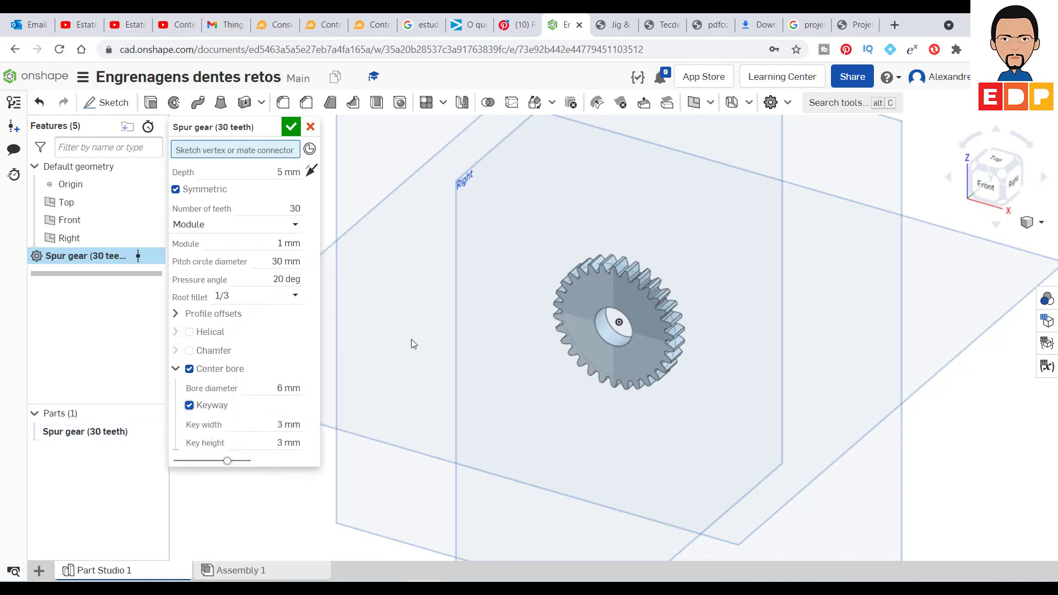
pyautogui.click(189, 406)
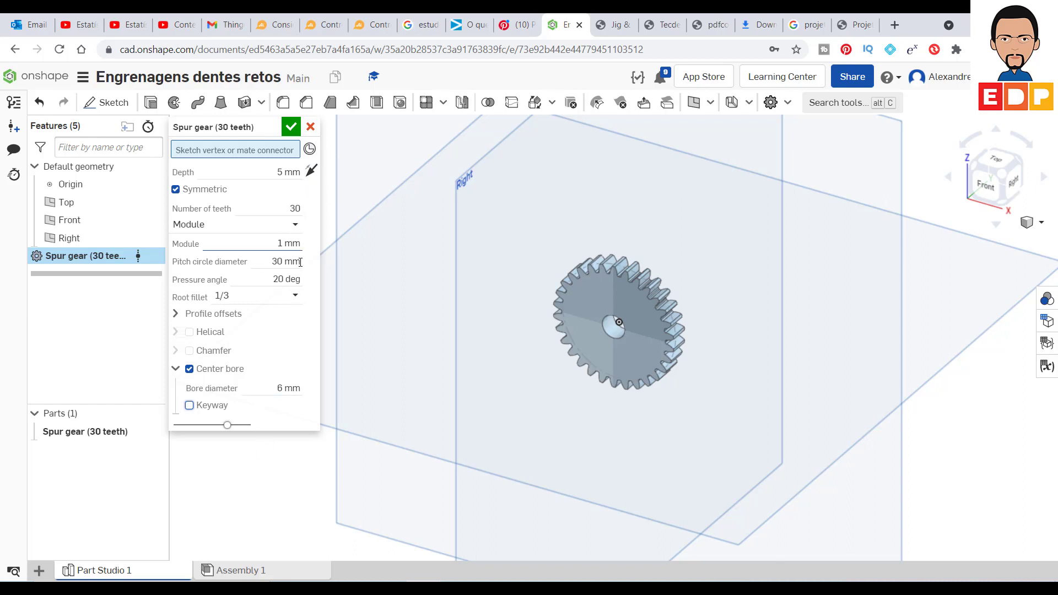
pyautogui.click(287, 126)
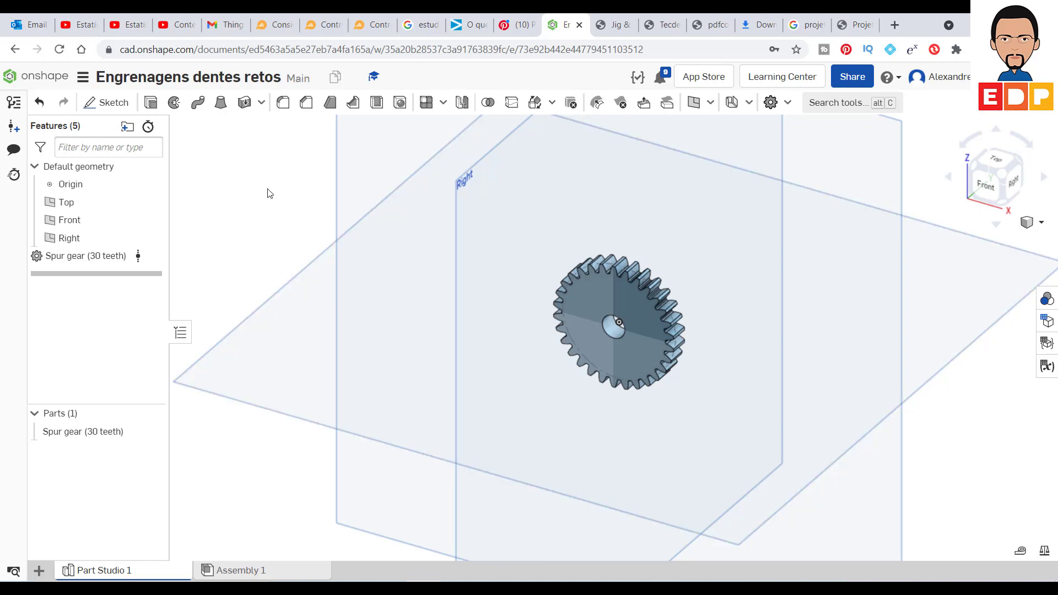
# Start a new sketch on the Front plane, viewed normal to it
pyautogui.scroll(2, 622, 293)
pyautogui.scroll(-3, 616, 299)
pyautogui.scroll(-2, 615, 300)
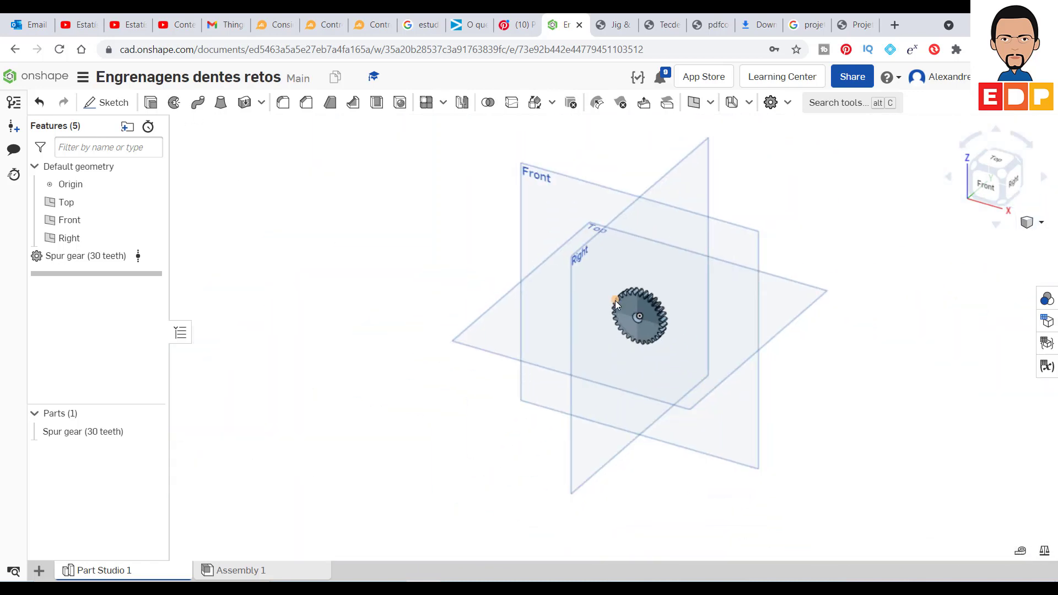
pyautogui.scroll(2, 615, 300)
pyautogui.scroll(1, 640, 370)
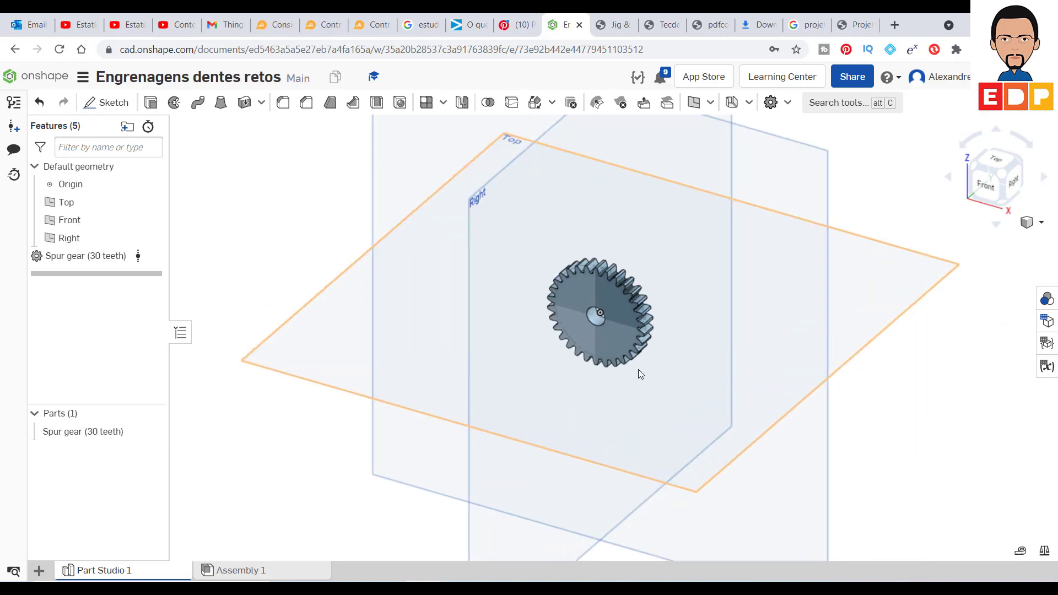
pyautogui.scroll(-2, 481, 363)
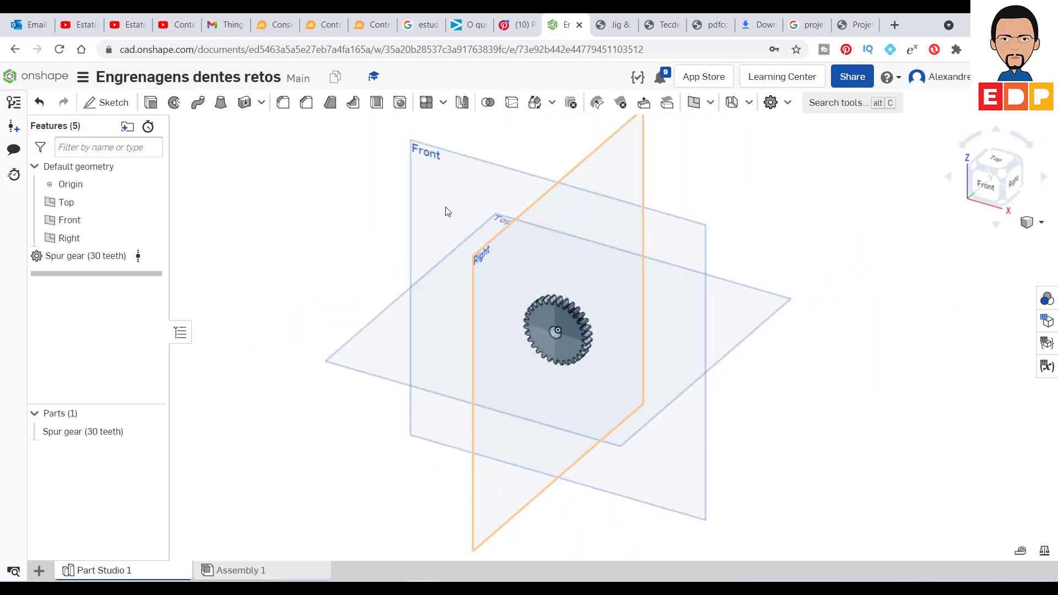
pyautogui.click(427, 160)
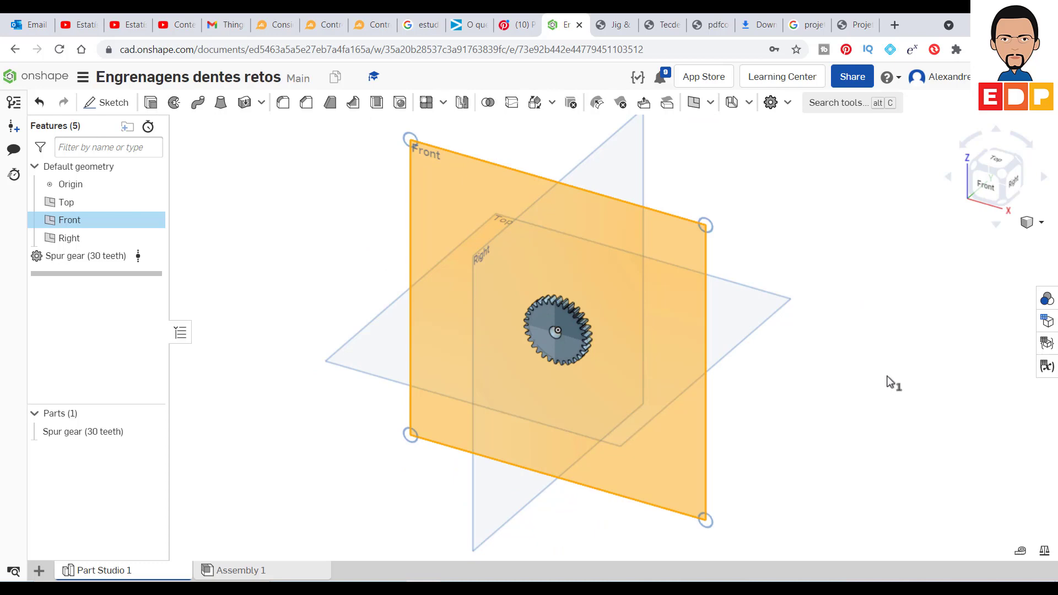
pyautogui.click(104, 103)
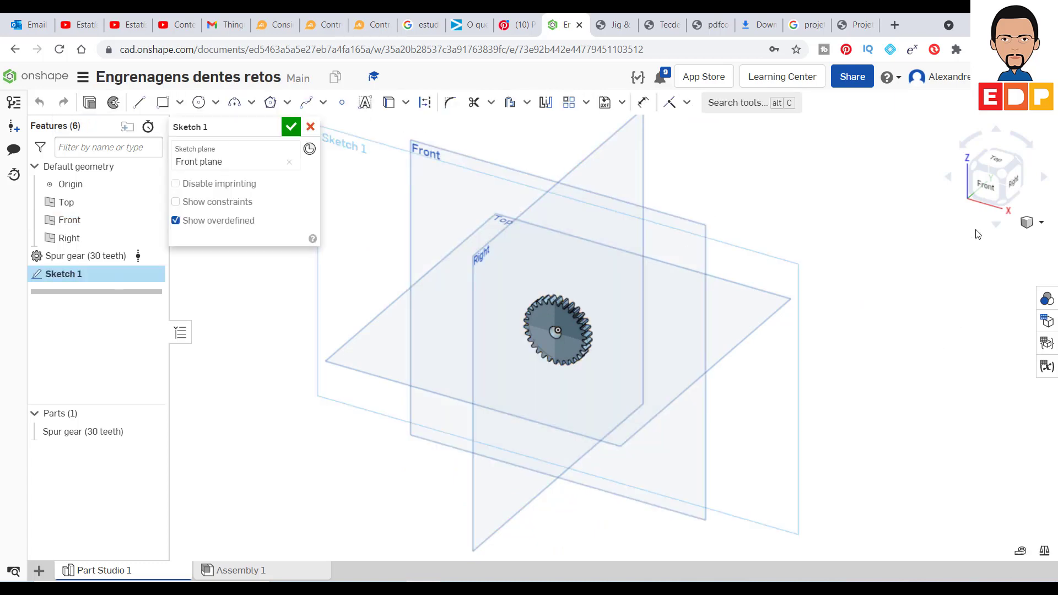
pyautogui.click(990, 187)
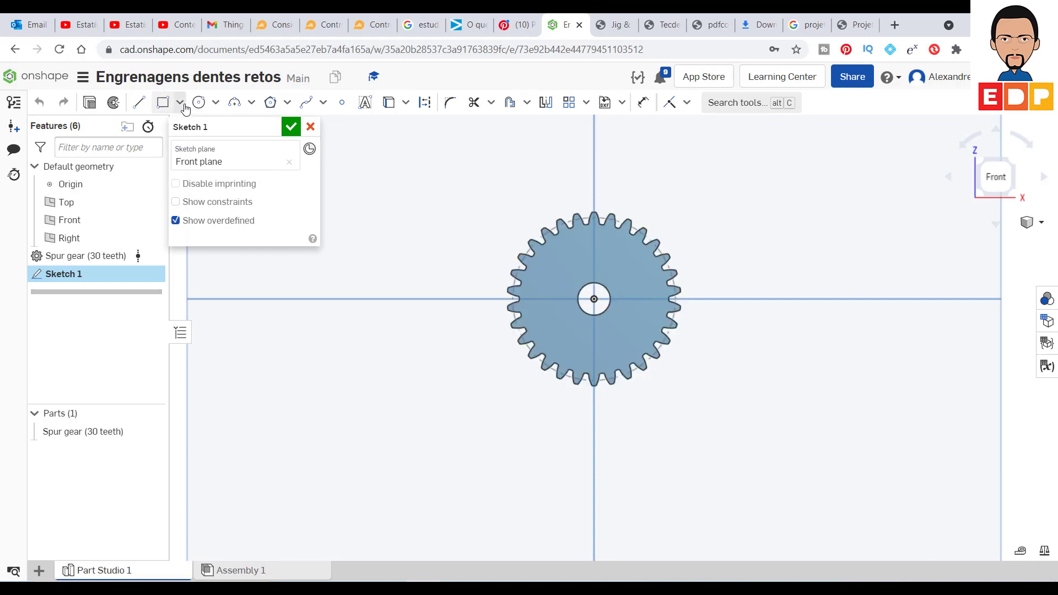
# Draw a corner rectangle about 73.861 by 61.931 enclosing the gear
pyautogui.click(163, 103)
pyautogui.click(332, 181)
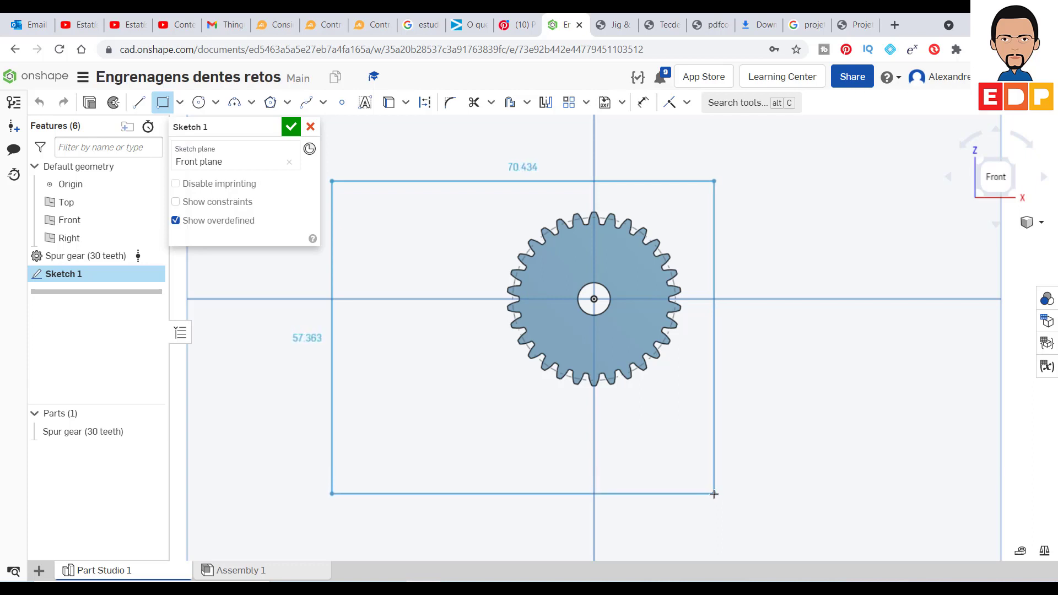
pyautogui.click(734, 516)
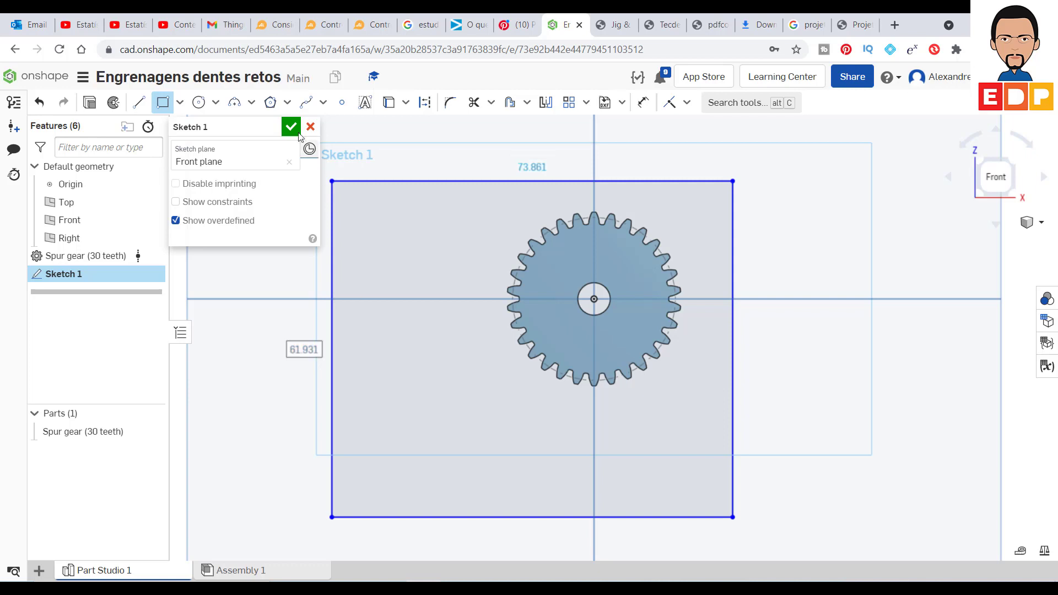
# Dimension the rectangle 80 wide and 70 tall
pyautogui.click(644, 103)
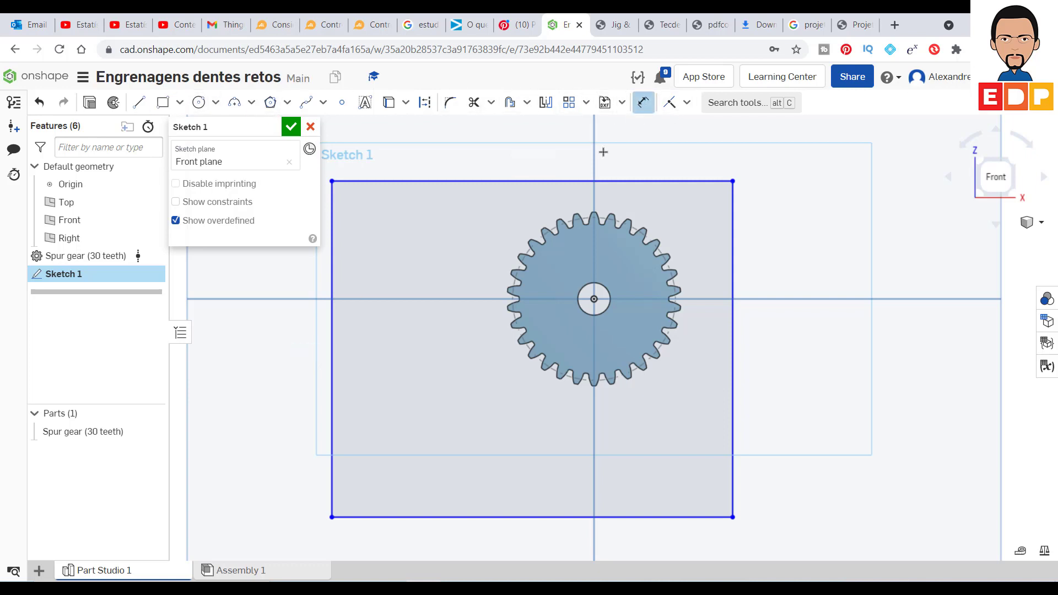
pyautogui.click(493, 518)
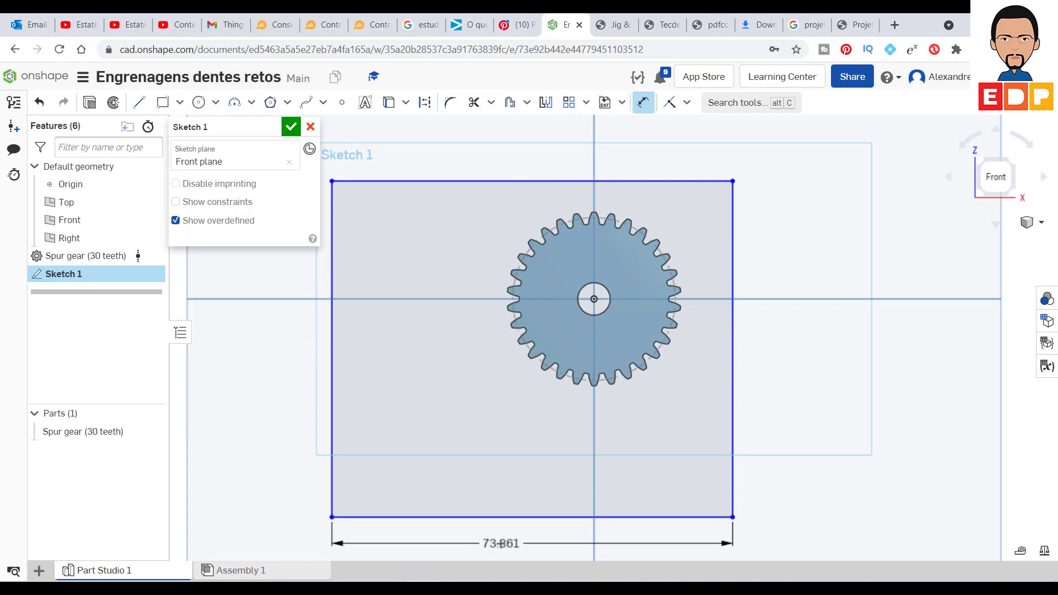
pyautogui.click(506, 544)
pyautogui.write('80')
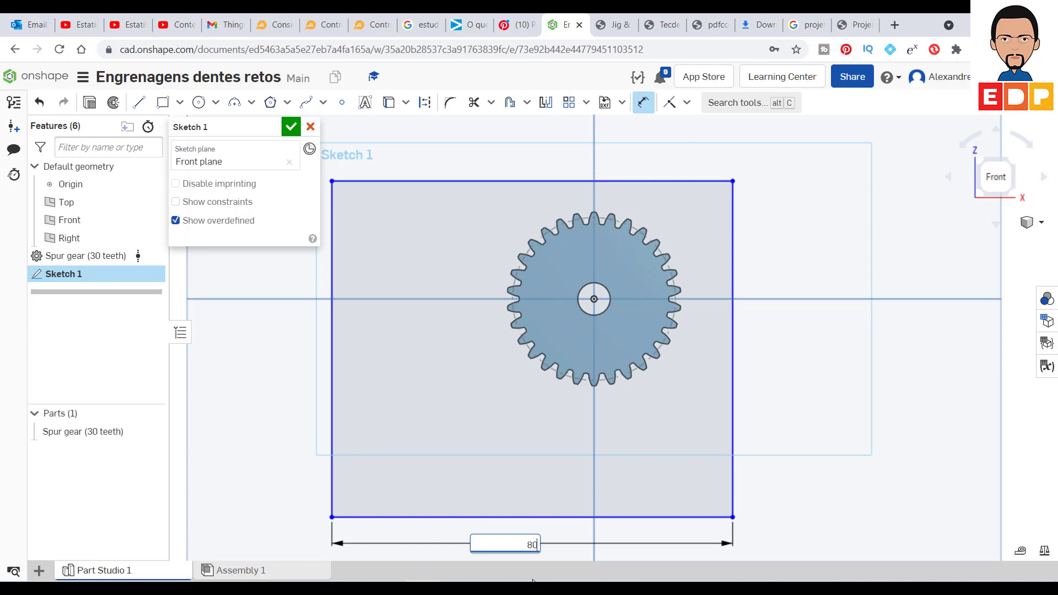
pyautogui.press('Return')
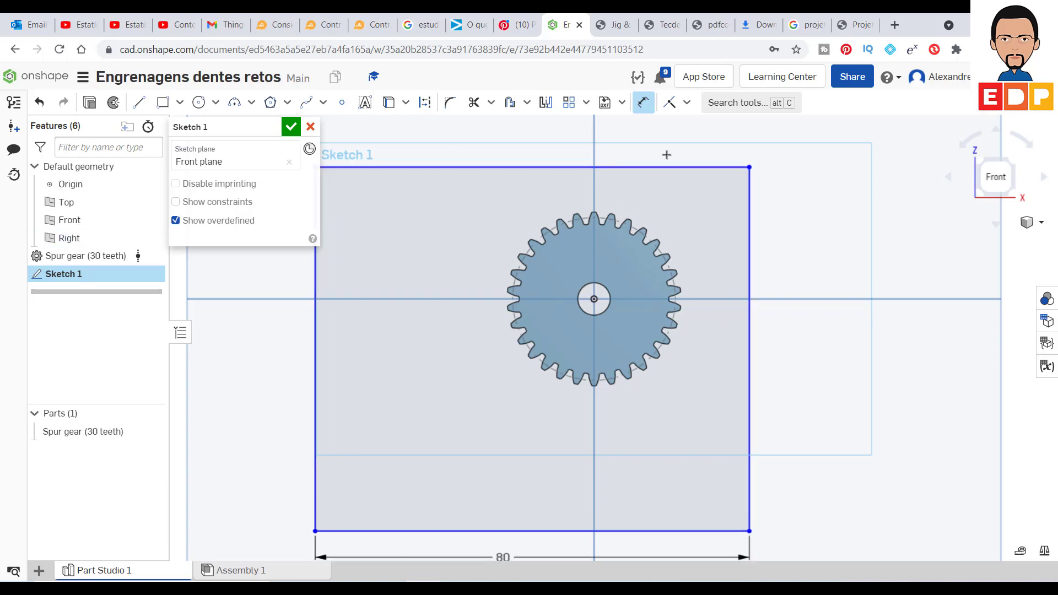
pyautogui.click(751, 209)
pyautogui.click(842, 260)
pyautogui.write('70')
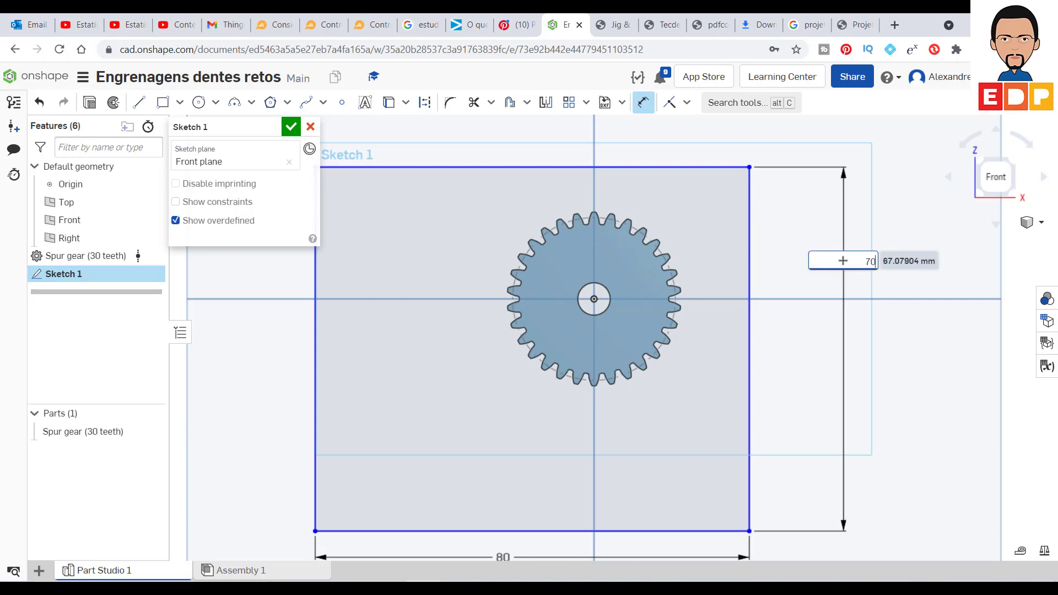
pyautogui.press('Return')
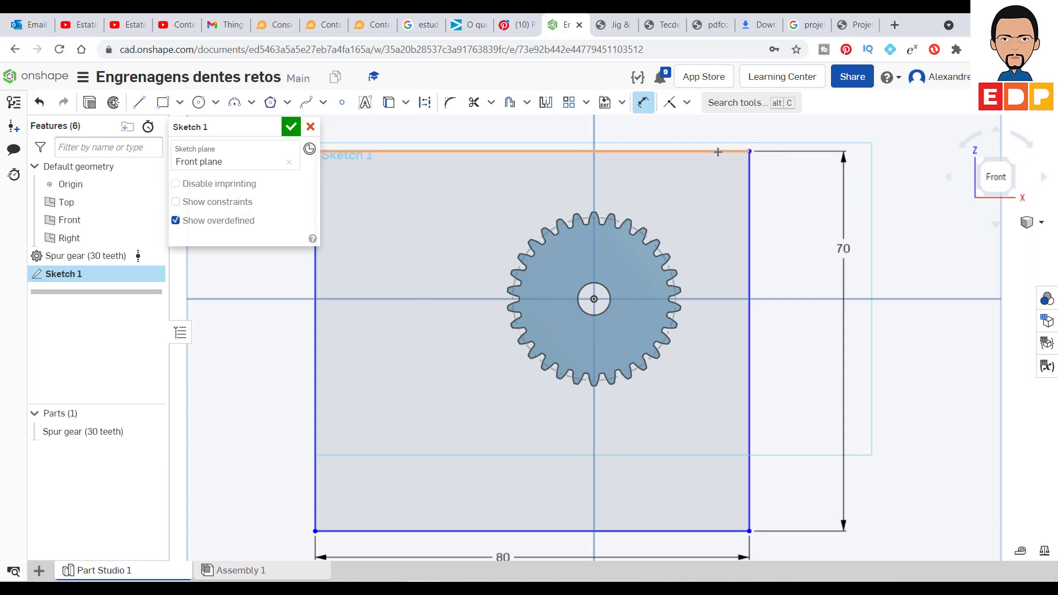
# Set the top edge and right edge each 30 from the gear centre
pyautogui.click(594, 298)
pyautogui.click(794, 219)
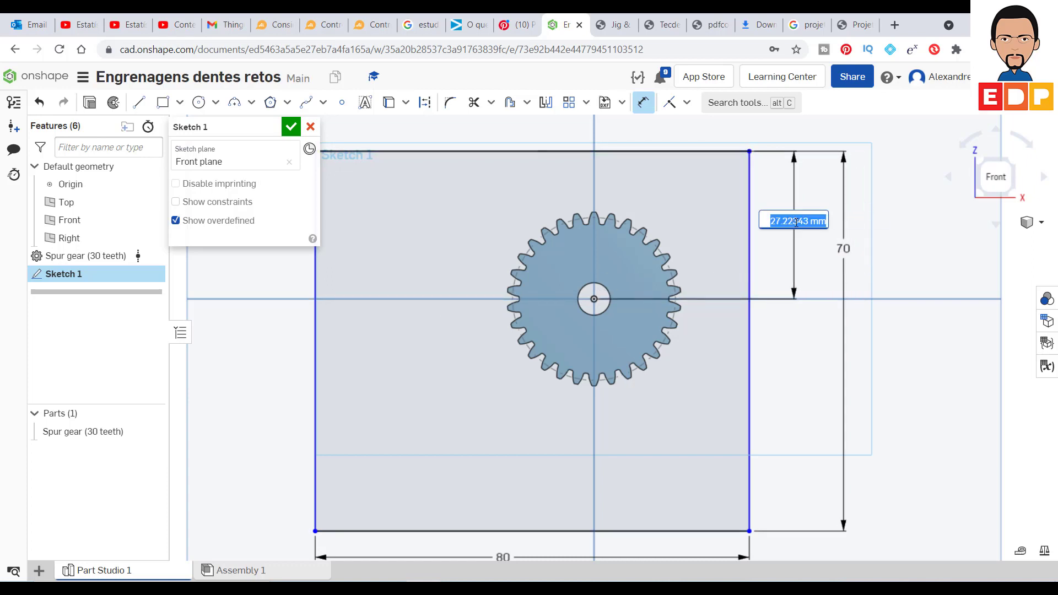
pyautogui.write('30')
pyautogui.press('Return')
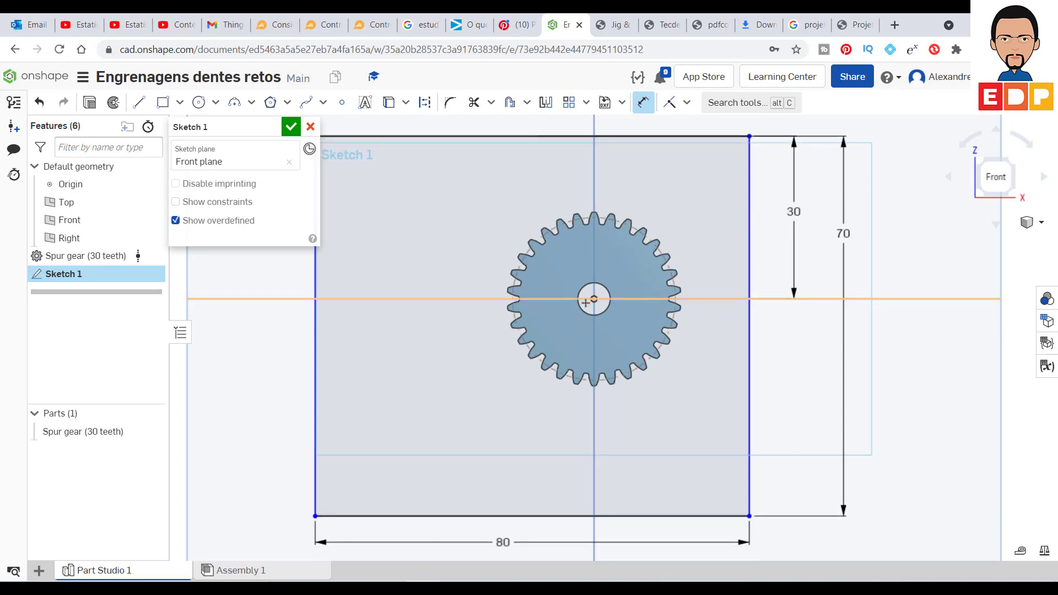
pyautogui.click(750, 328)
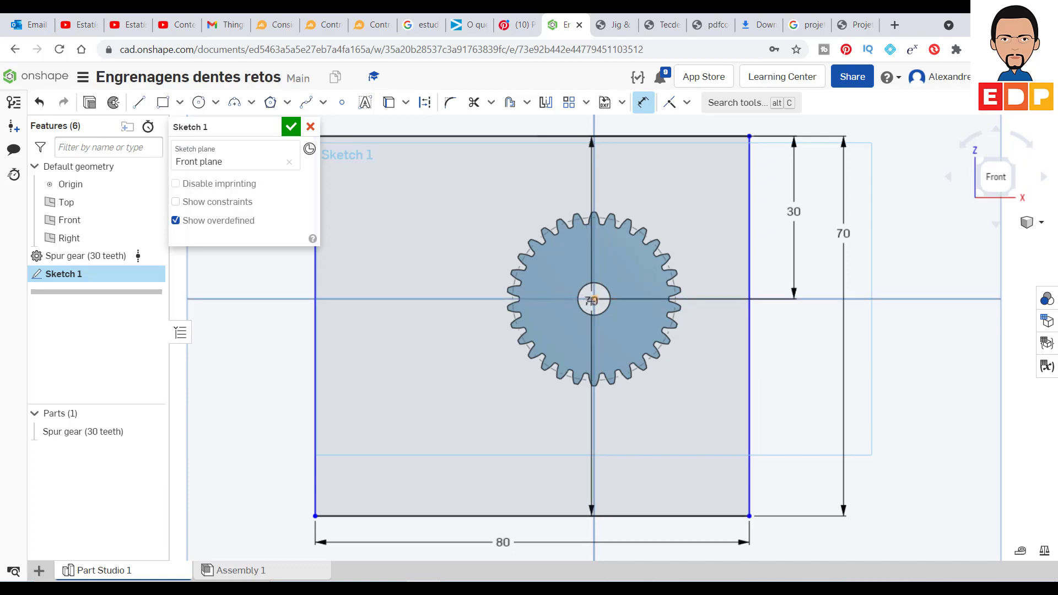
pyautogui.click(592, 300)
pyautogui.click(676, 188)
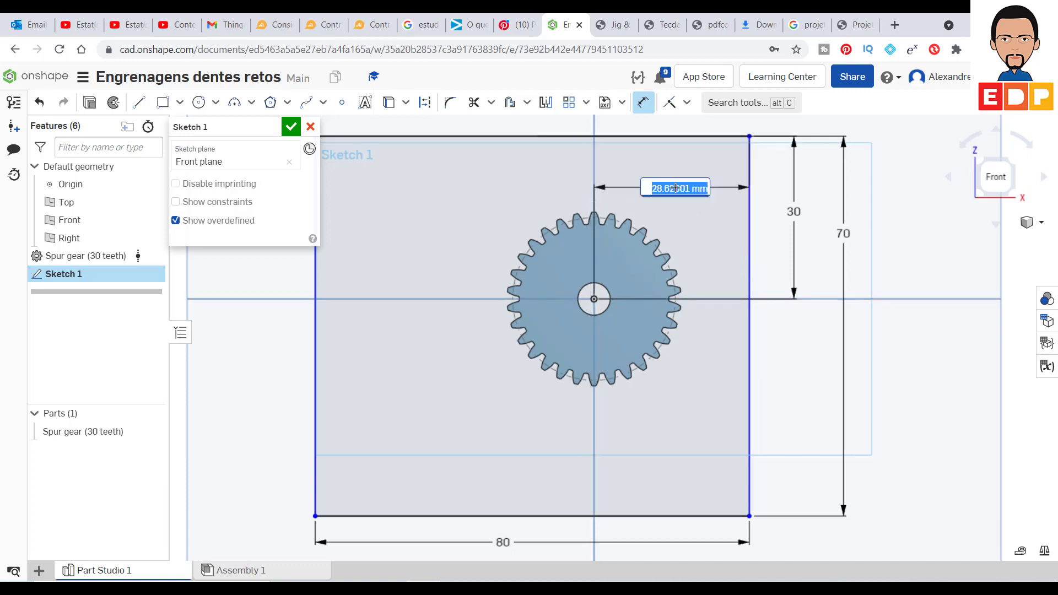
pyautogui.write('40')
pyautogui.press('Return')
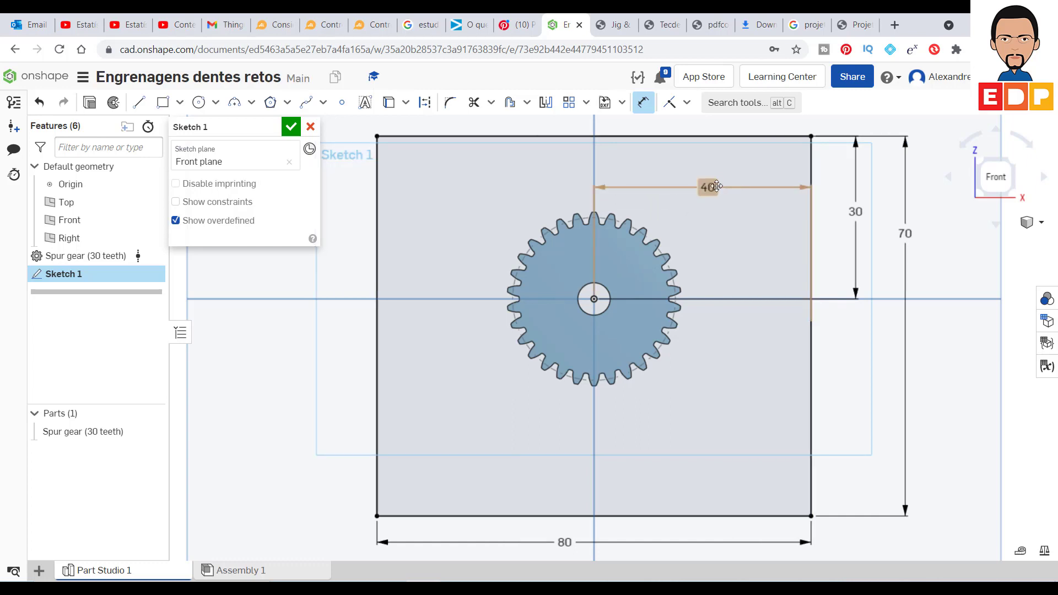
pyautogui.doubleClick(712, 187)
pyautogui.write('30')
pyautogui.press('Return')
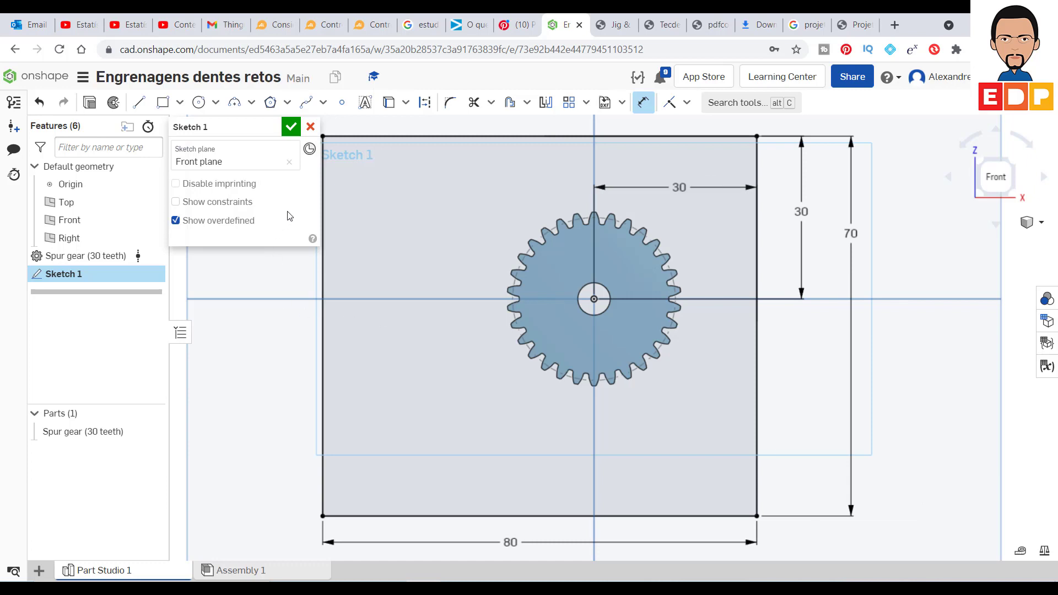
pyautogui.click(292, 128)
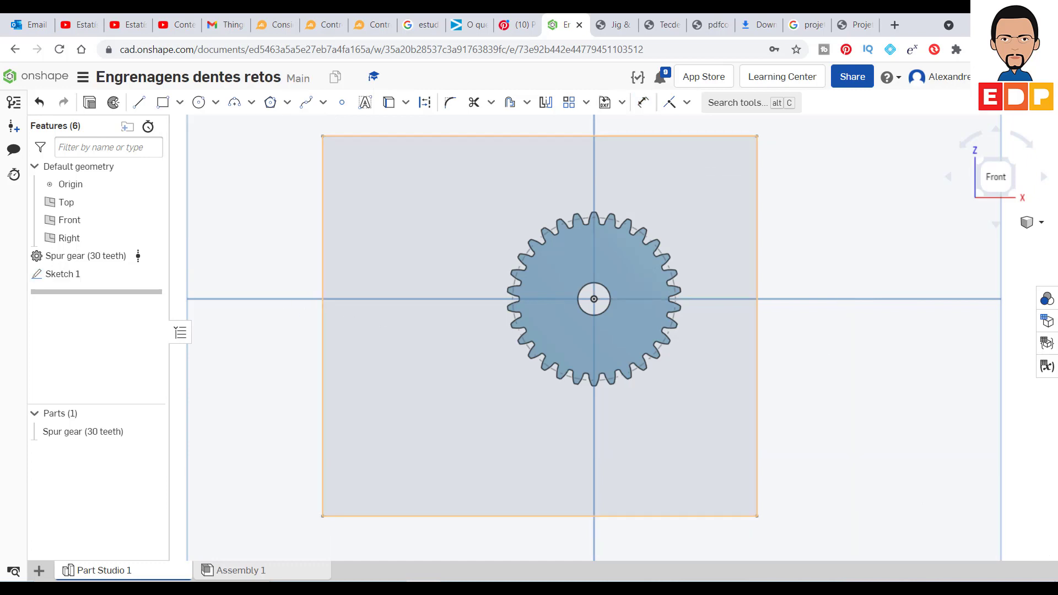
pyautogui.click(1006, 168)
pyautogui.scroll(3, 664, 316)
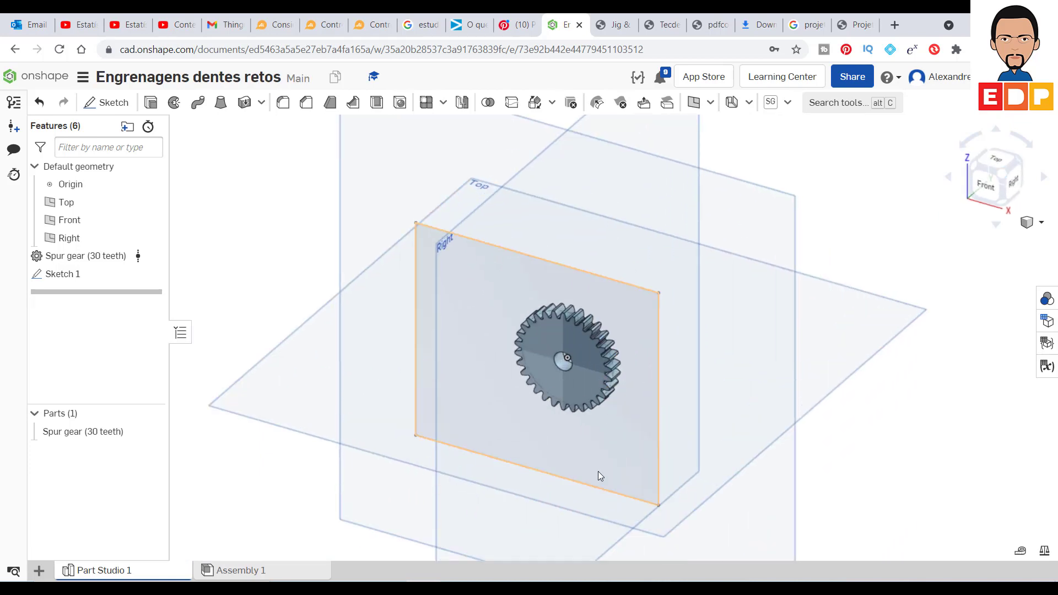
pyautogui.scroll(2, 602, 320)
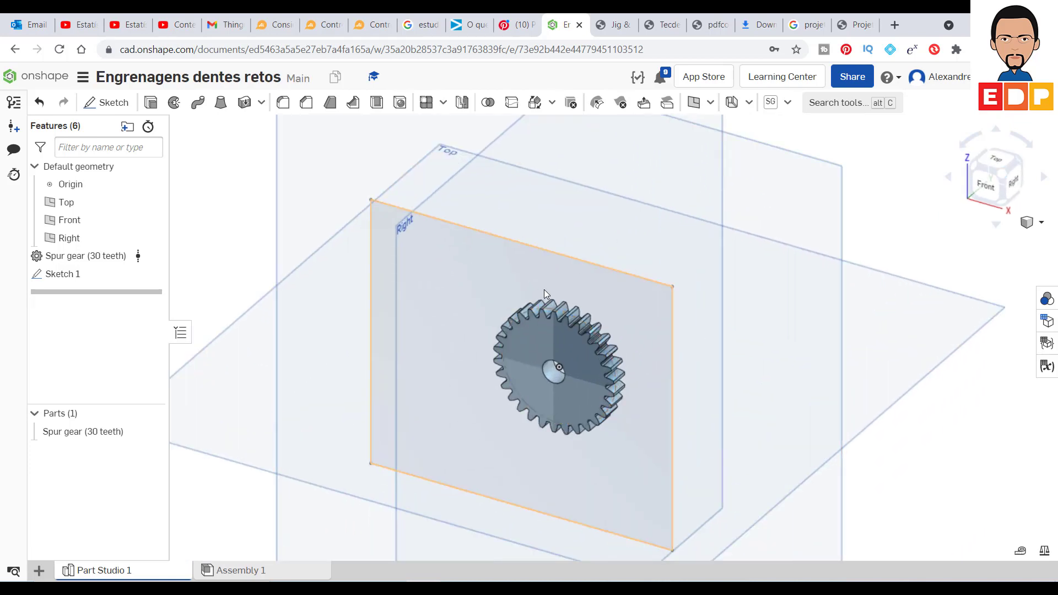
pyautogui.scroll(2, 601, 303)
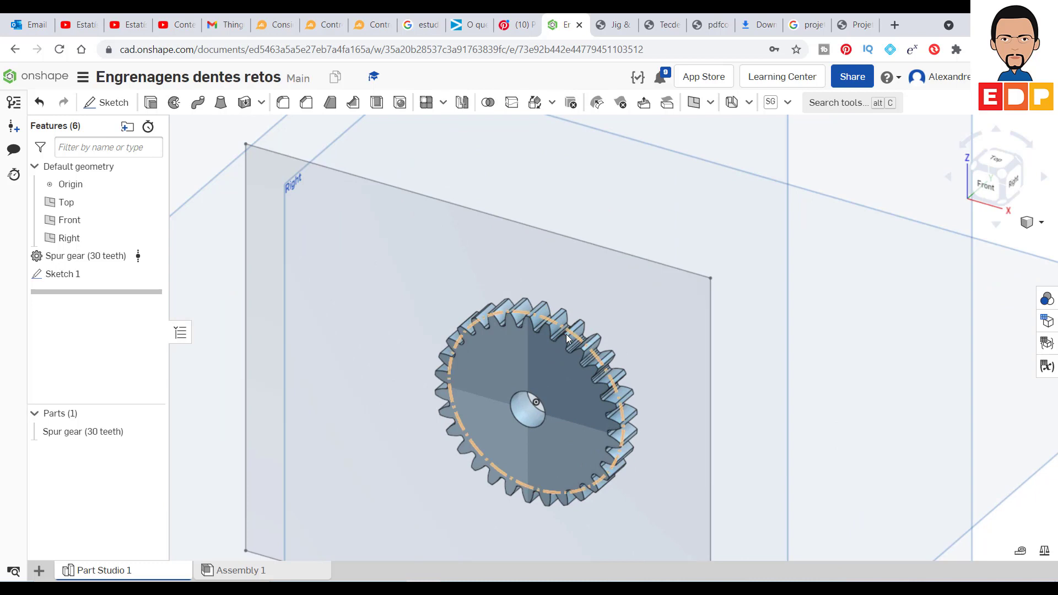
pyautogui.scroll(-3, 568, 330)
pyautogui.scroll(-2, 570, 328)
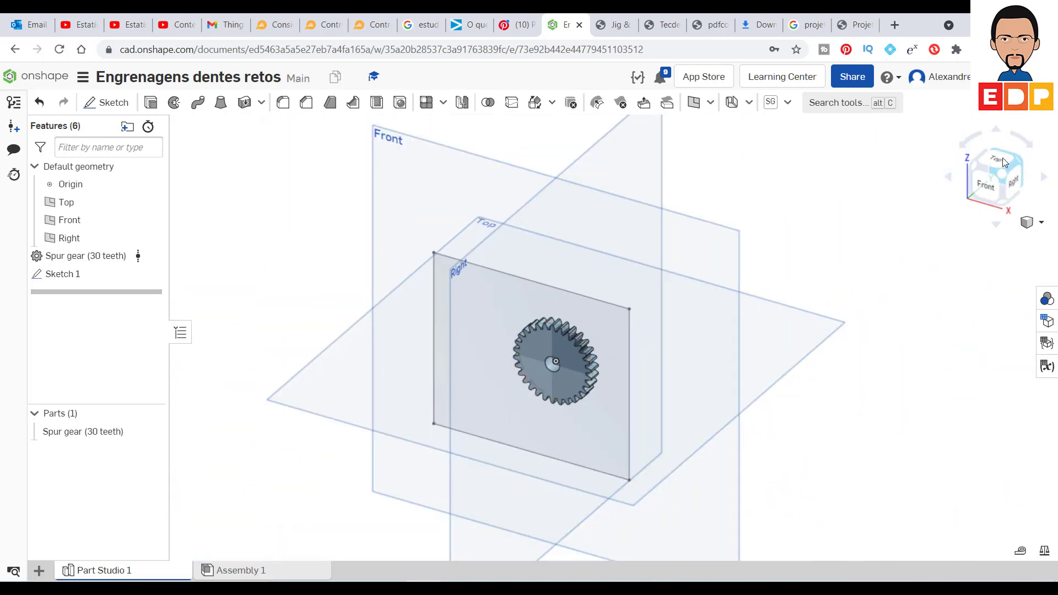
pyautogui.click(1001, 164)
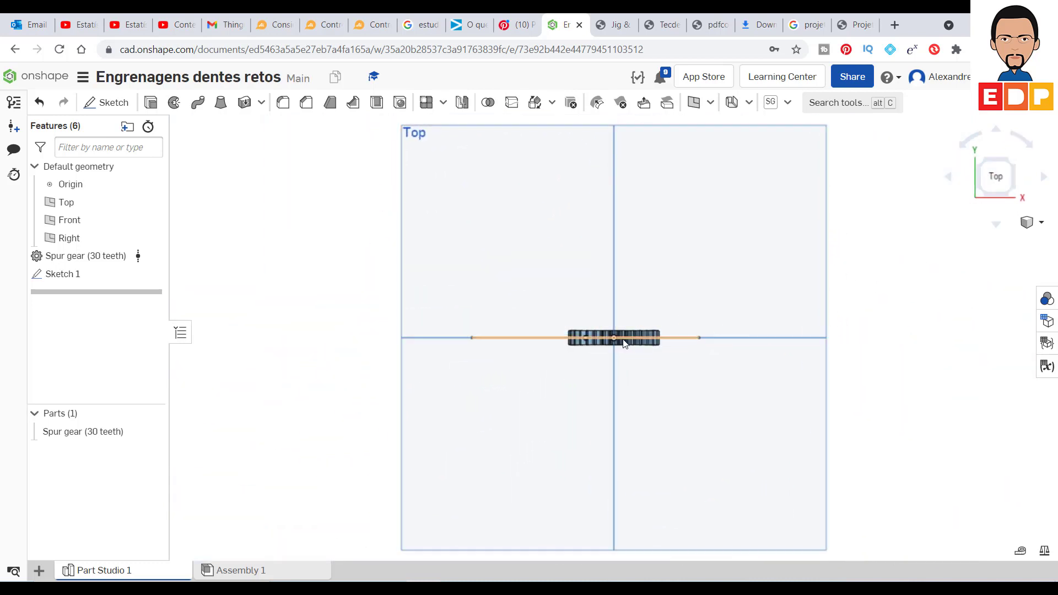
pyautogui.click(1016, 166)
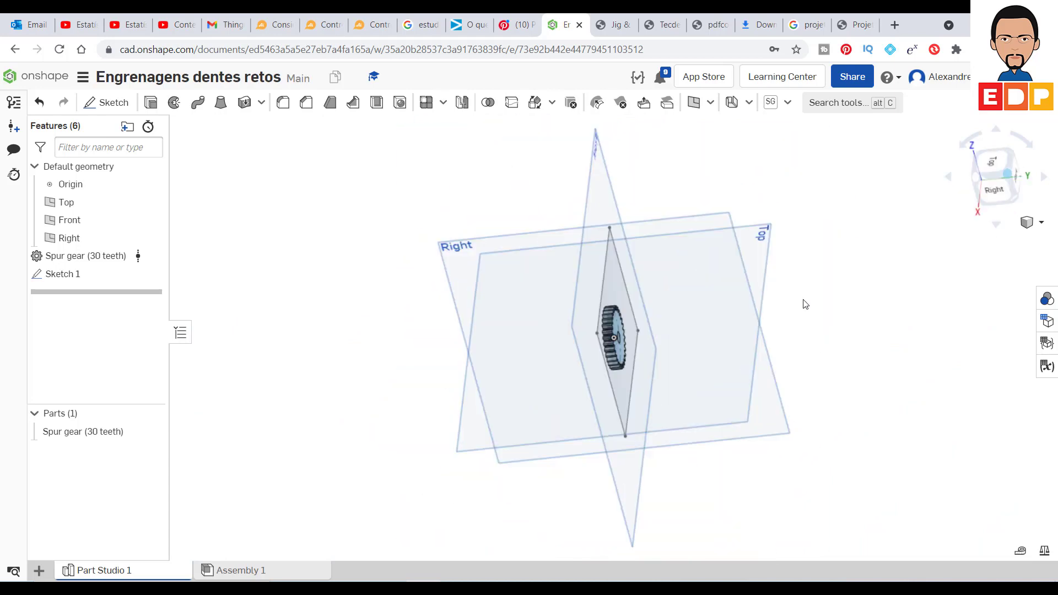
pyautogui.click(977, 169)
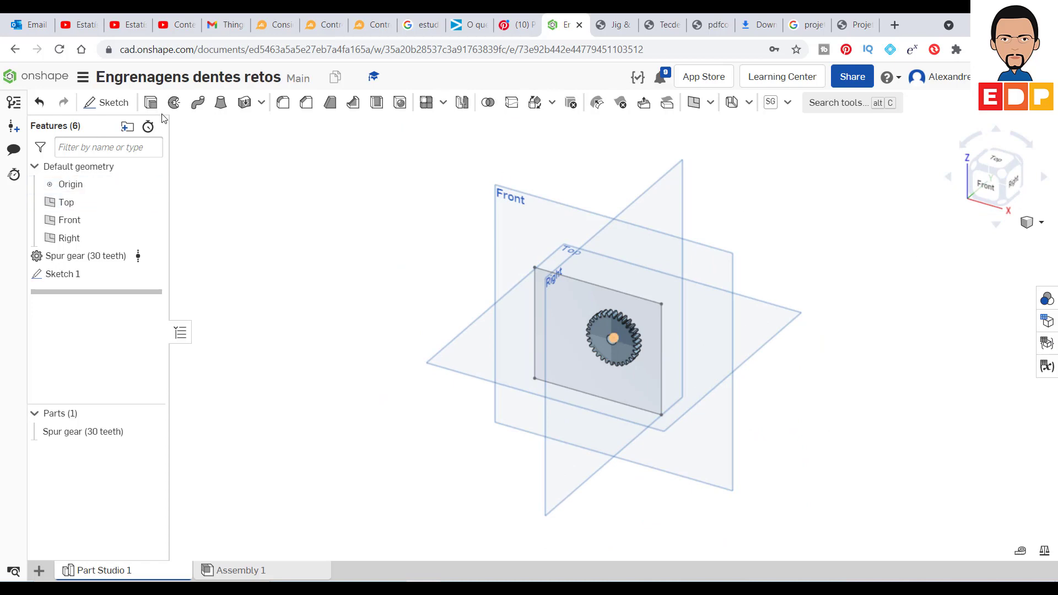
# Extrude the rectangle sketch 5 mm into a plate
pyautogui.click(151, 103)
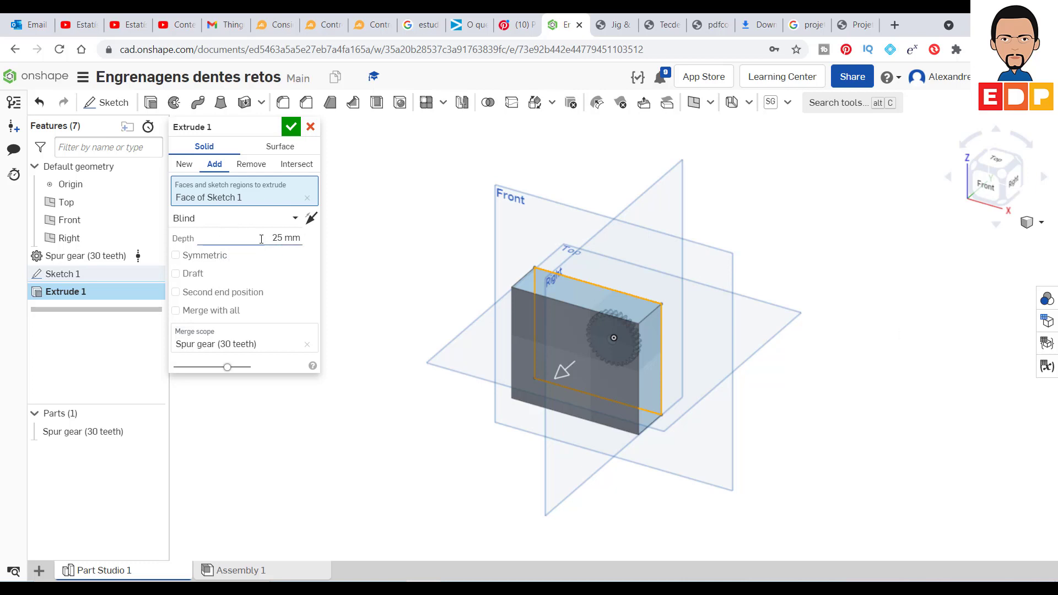
pyautogui.write('5')
pyautogui.click(744, 401)
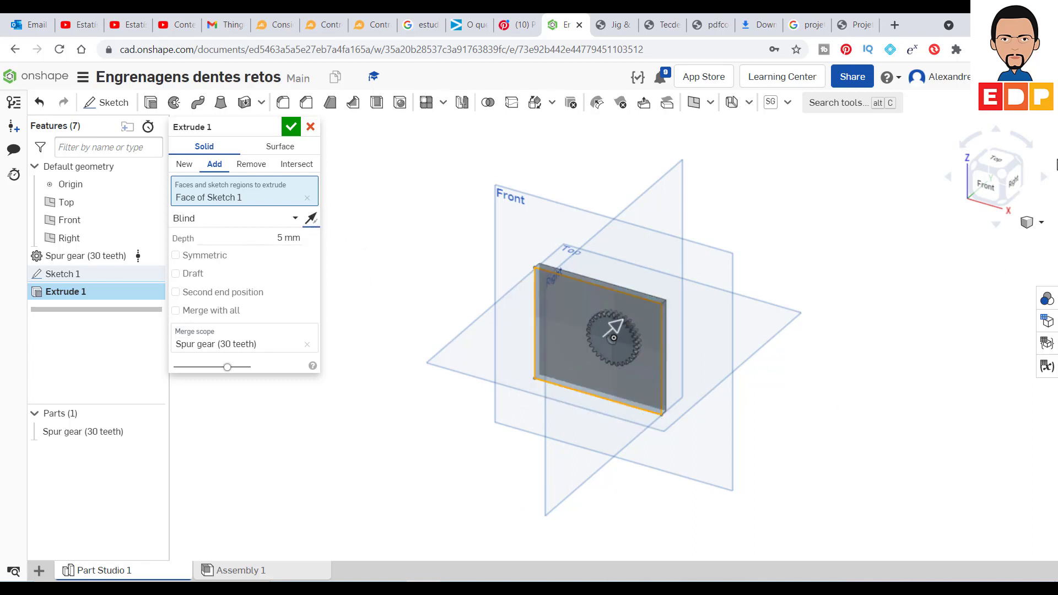
pyautogui.click(995, 160)
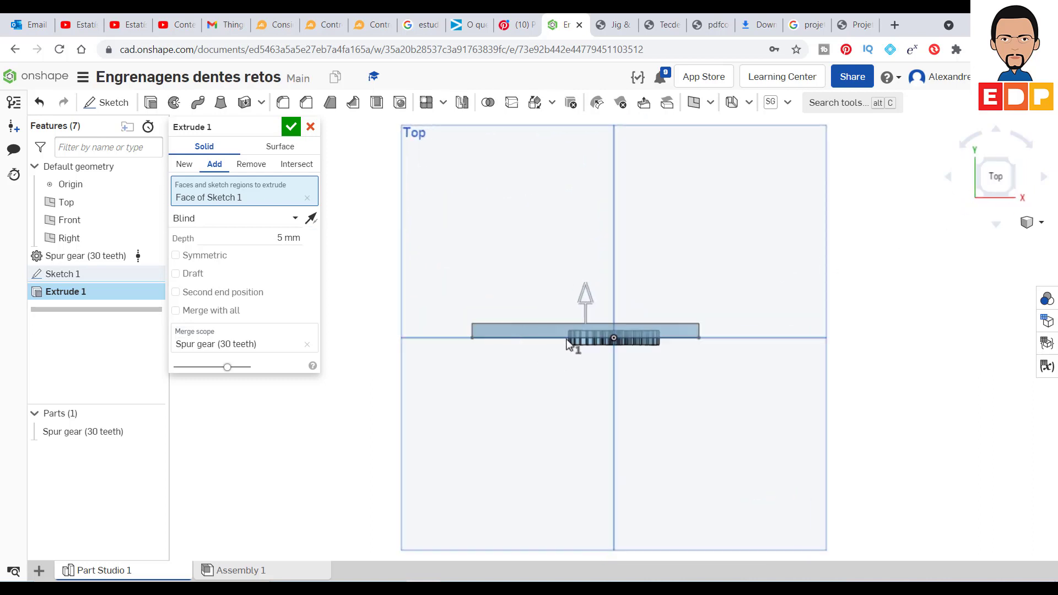
# Extrude the plate to one side only as a New part, Part 2, and accept it
pyautogui.click(216, 257)
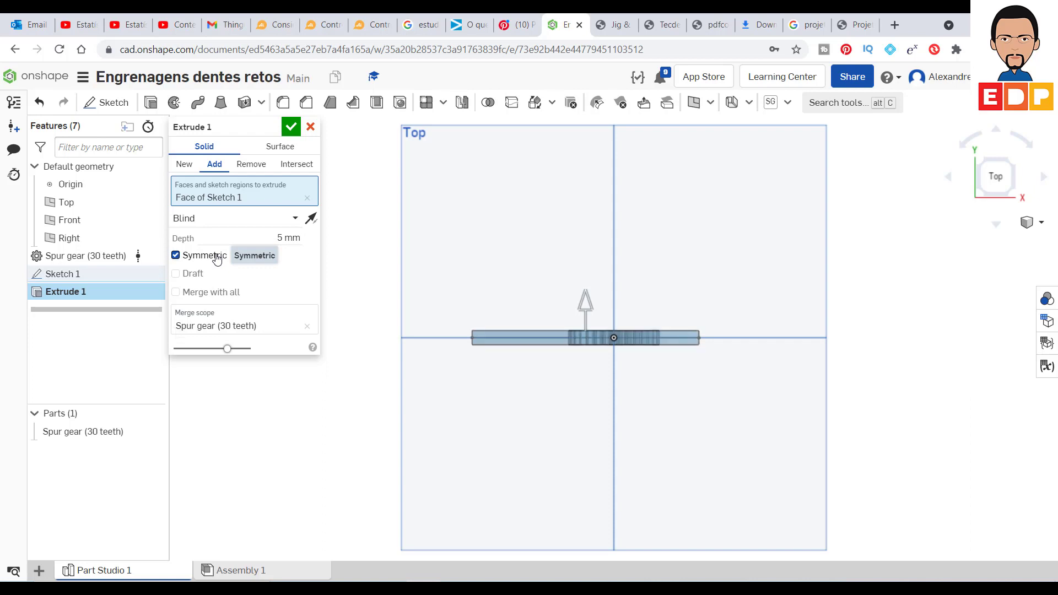
pyautogui.click(216, 257)
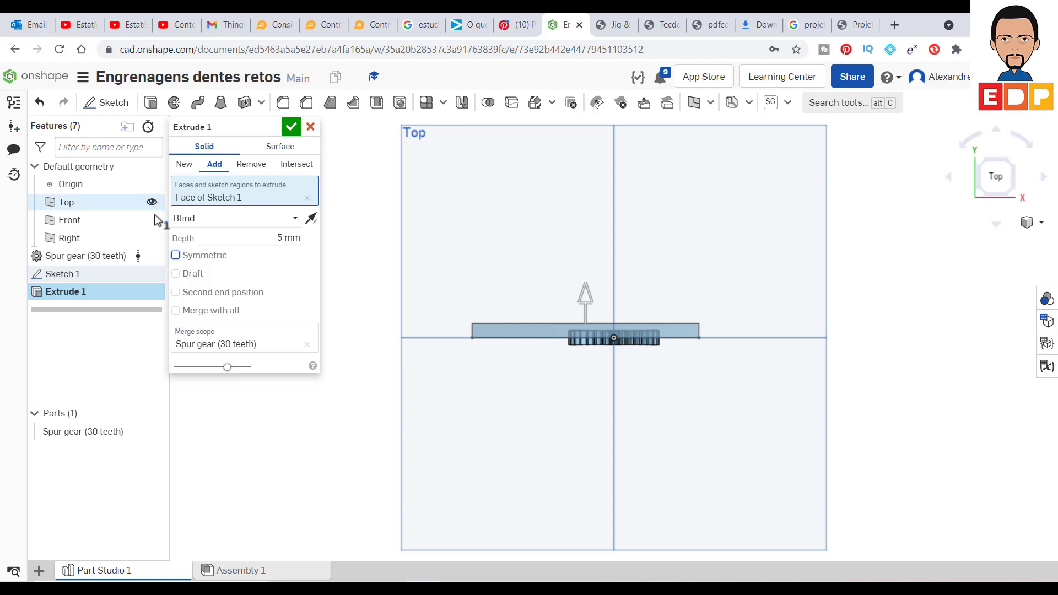
pyautogui.scroll(2, 629, 346)
pyautogui.scroll(-3, 586, 378)
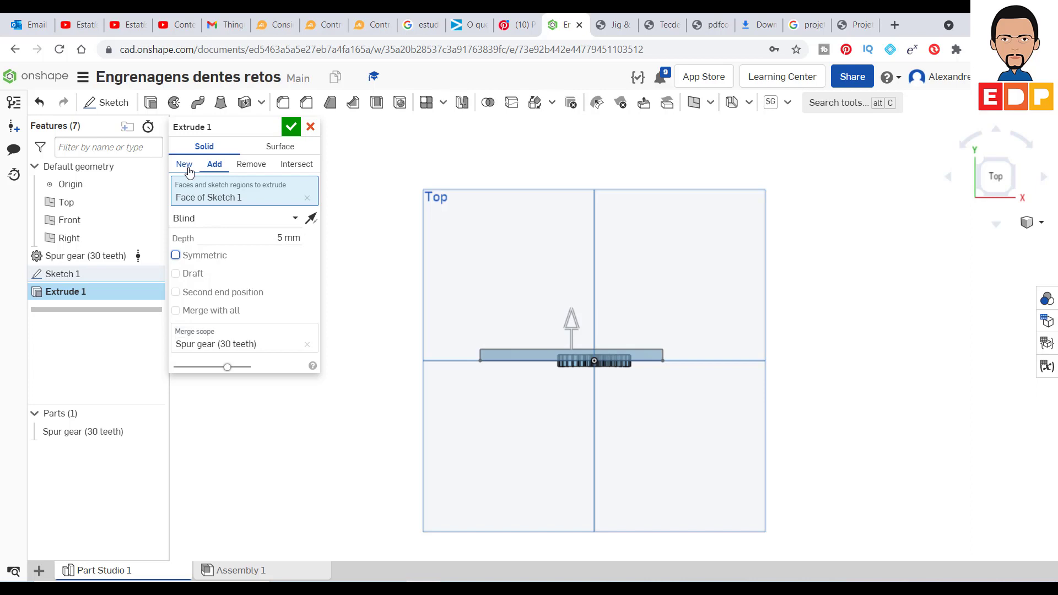
pyautogui.click(184, 164)
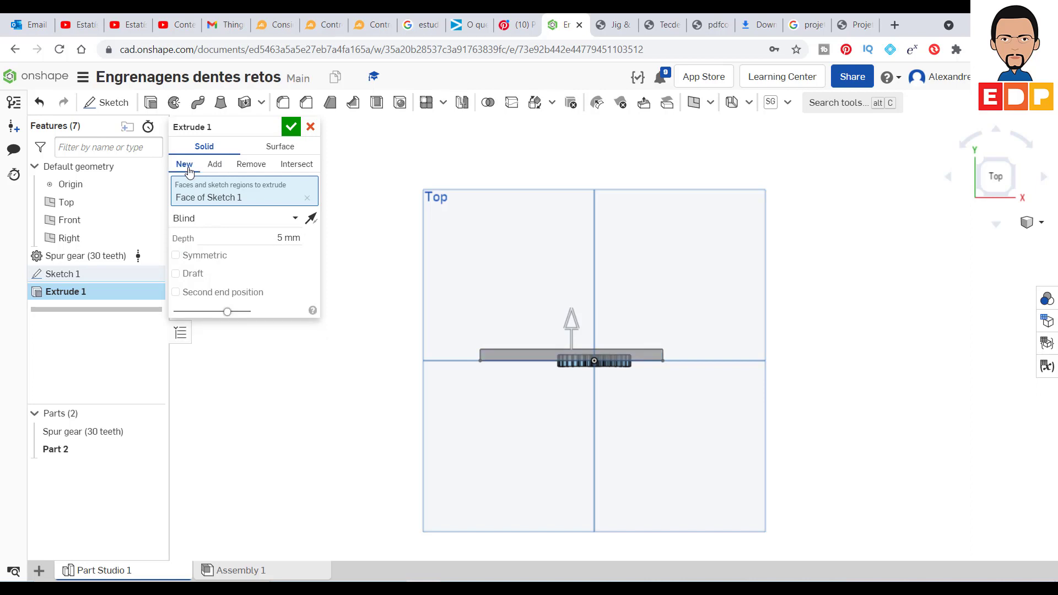
pyautogui.click(291, 128)
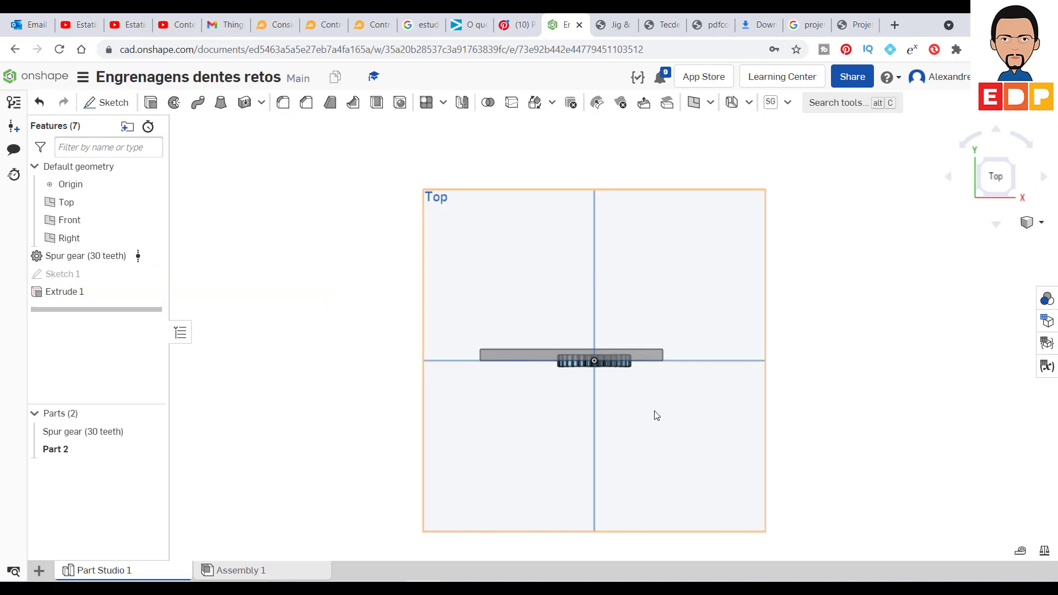
# Switch to an isometric view and zoom to inspect the gear and plate
pyautogui.click(1013, 157)
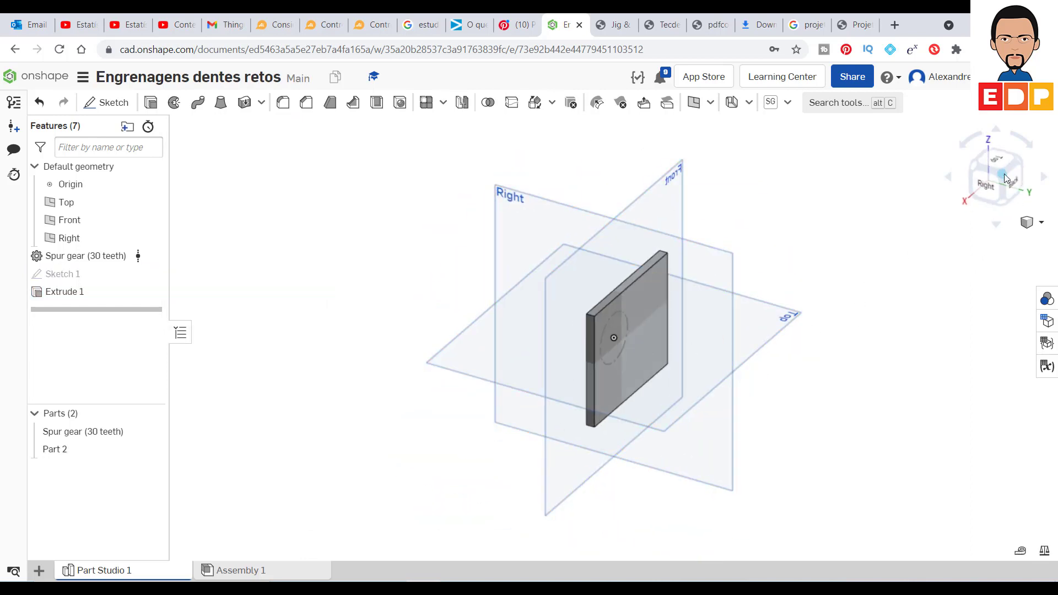
pyautogui.click(973, 164)
pyautogui.scroll(5, 604, 334)
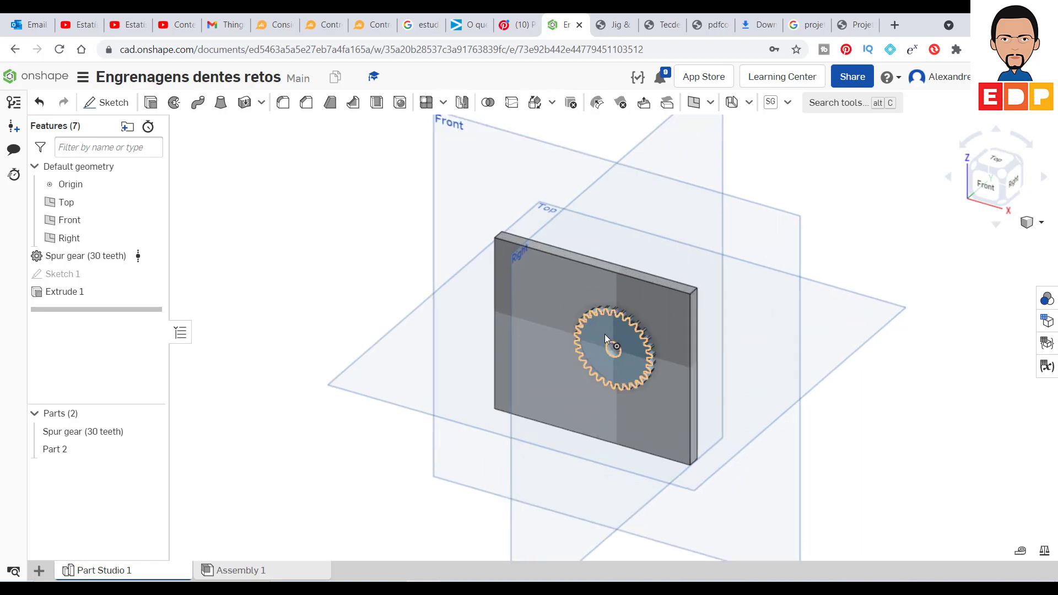
pyautogui.scroll(3, 690, 361)
pyautogui.scroll(-2, 748, 319)
pyautogui.scroll(-5, 719, 371)
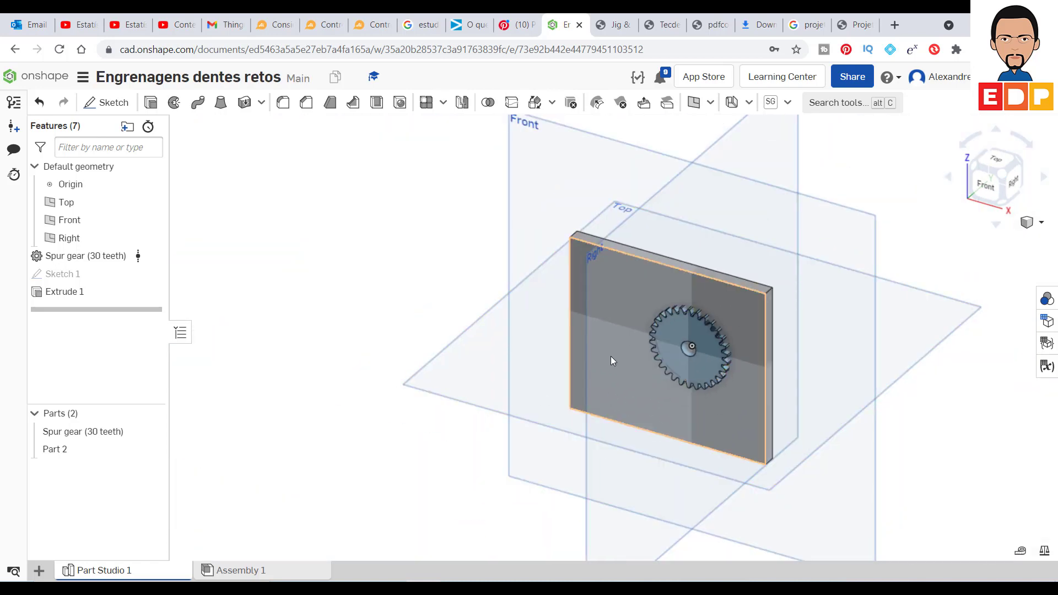
pyautogui.scroll(3, 634, 351)
pyautogui.scroll(-2, 626, 358)
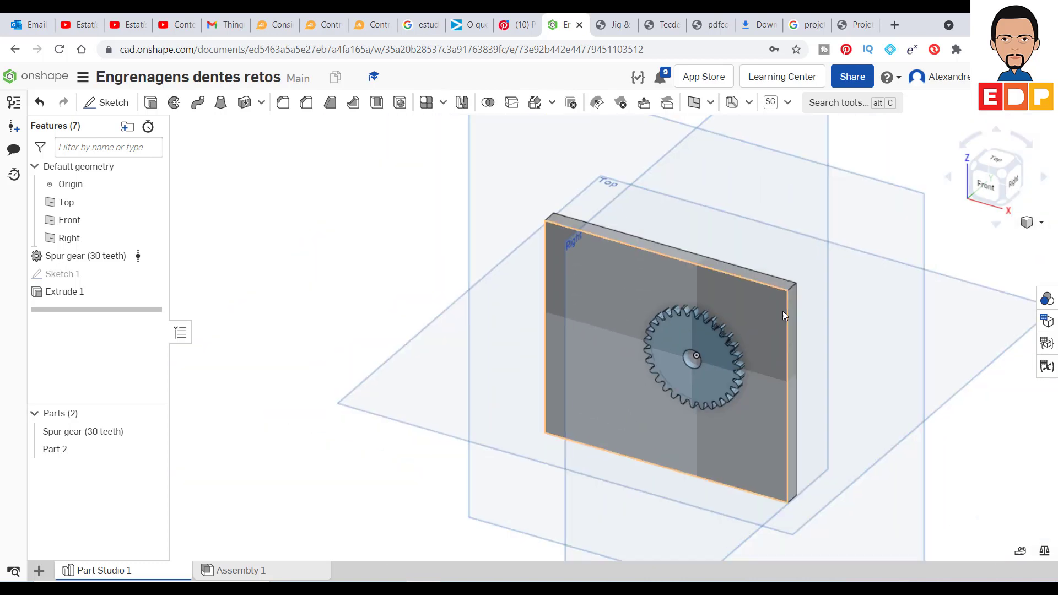
# From the Front view, select the plate's face and start Sketch 2 on it
pyautogui.click(987, 183)
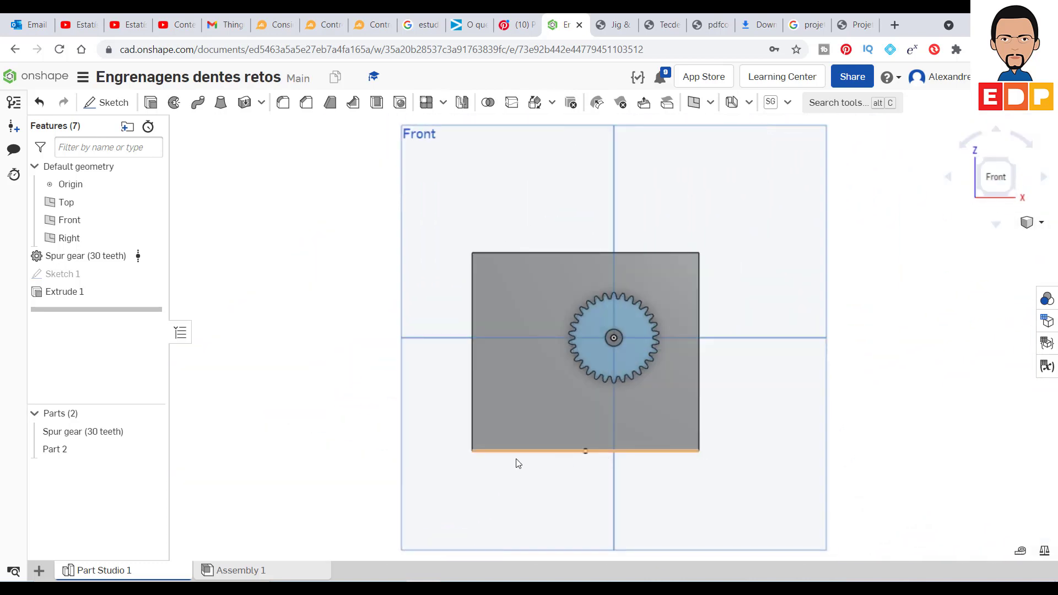
pyautogui.click(497, 392)
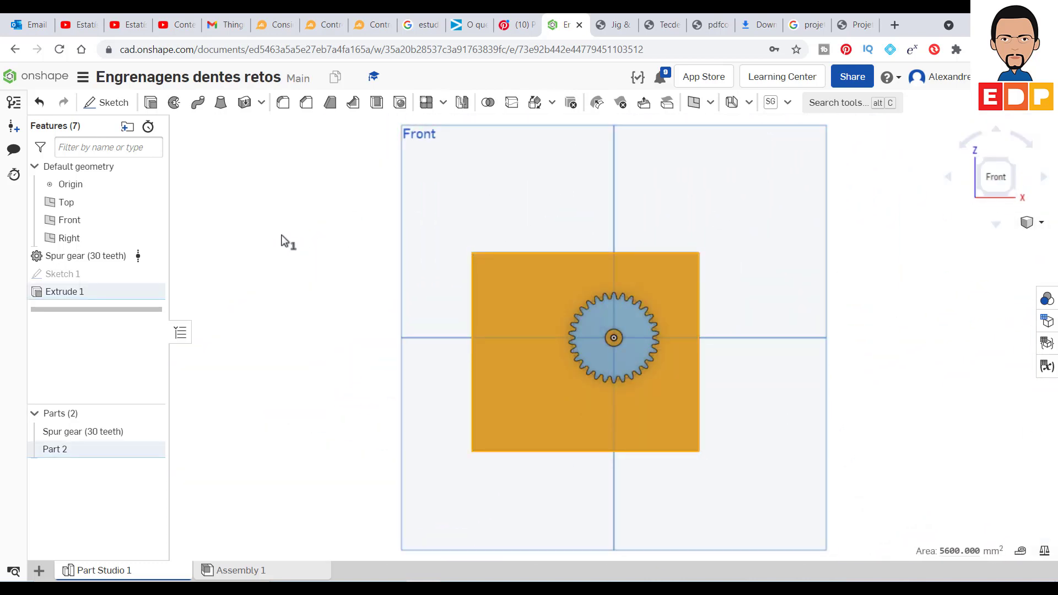
pyautogui.click(281, 241)
pyautogui.click(509, 379)
pyautogui.click(119, 107)
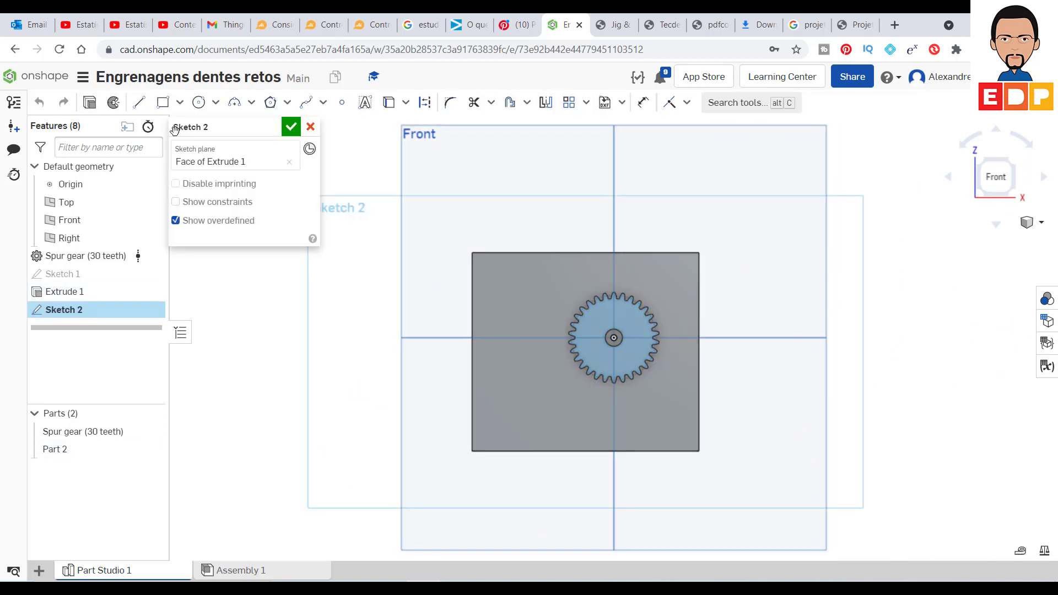
# Draw a centre-point circle at the gear's axis inside the gear hole
pyautogui.click(200, 104)
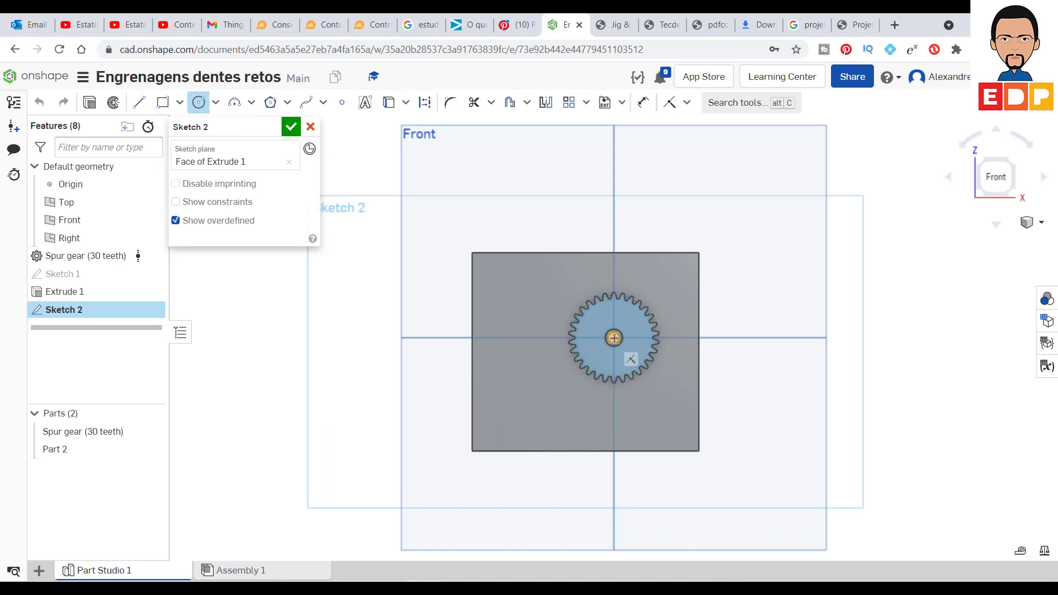
pyautogui.click(614, 338)
pyautogui.scroll(1, 619, 333)
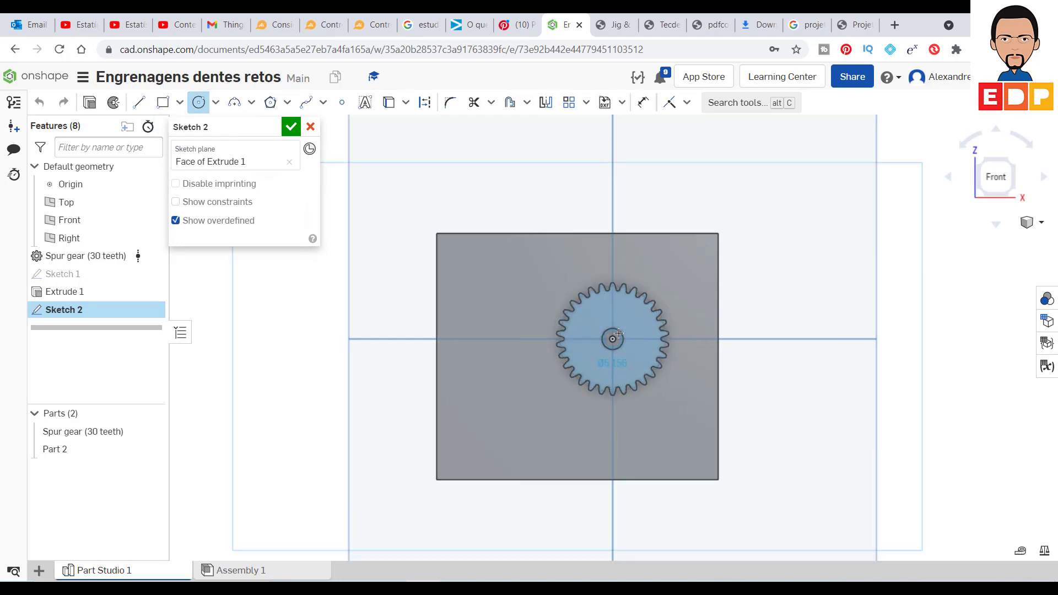
pyautogui.scroll(3, 619, 334)
pyautogui.scroll(2, 619, 334)
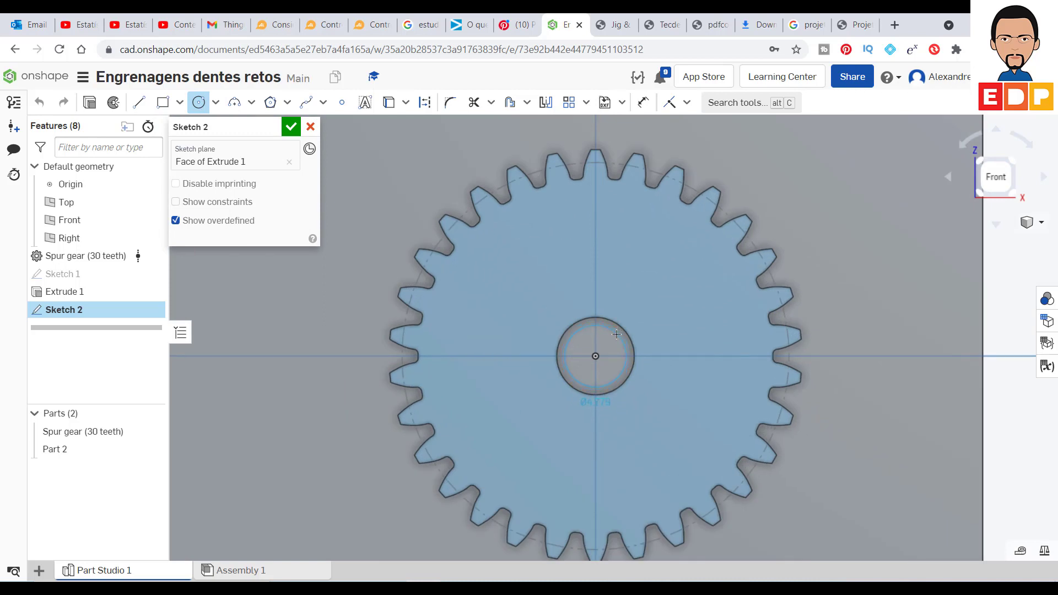
pyautogui.click(618, 332)
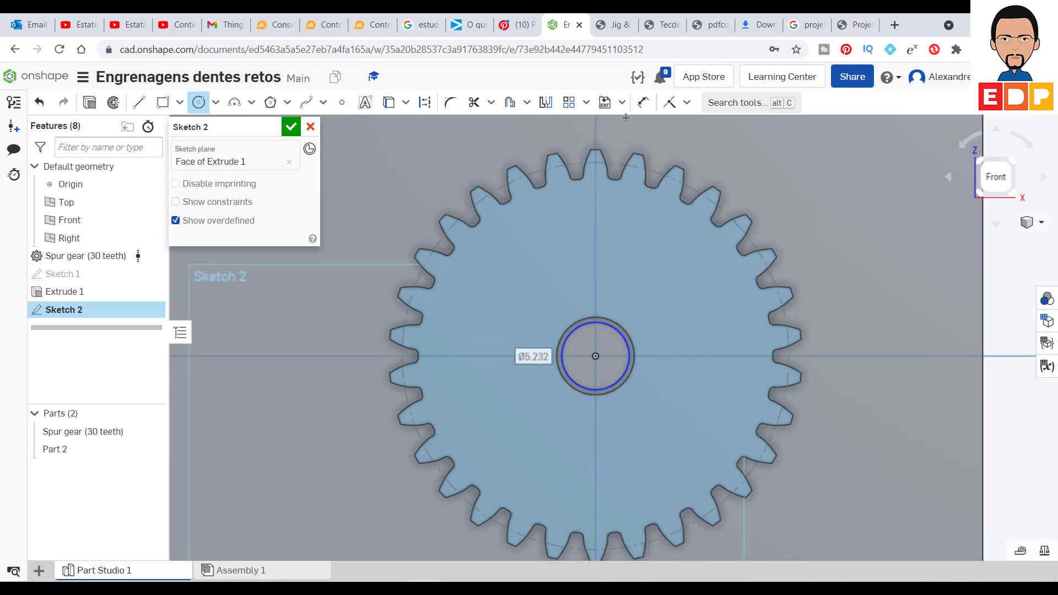
# Dimension the circle to 6 mm diameter and finish Sketch 2
pyautogui.click(644, 101)
pyautogui.press('d')
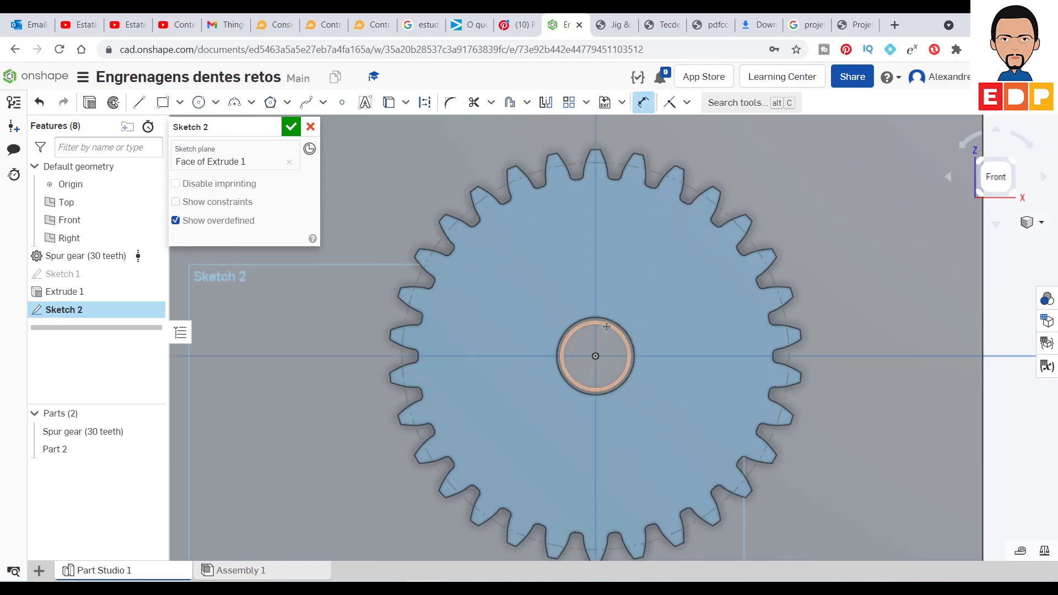
pyautogui.click(628, 335)
pyautogui.click(705, 291)
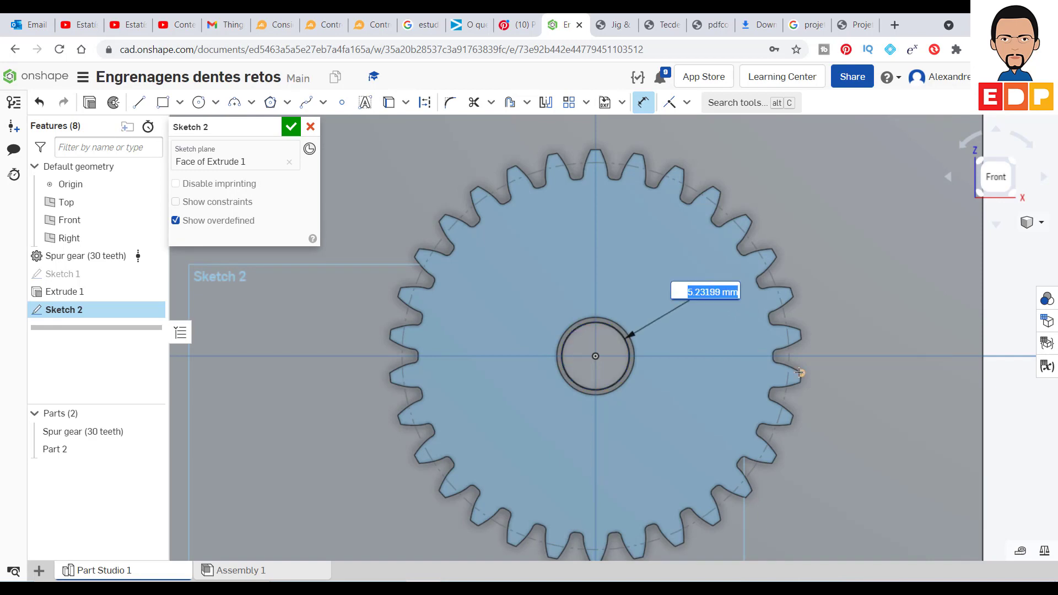
pyautogui.write('Ø6')
pyautogui.press('Return')
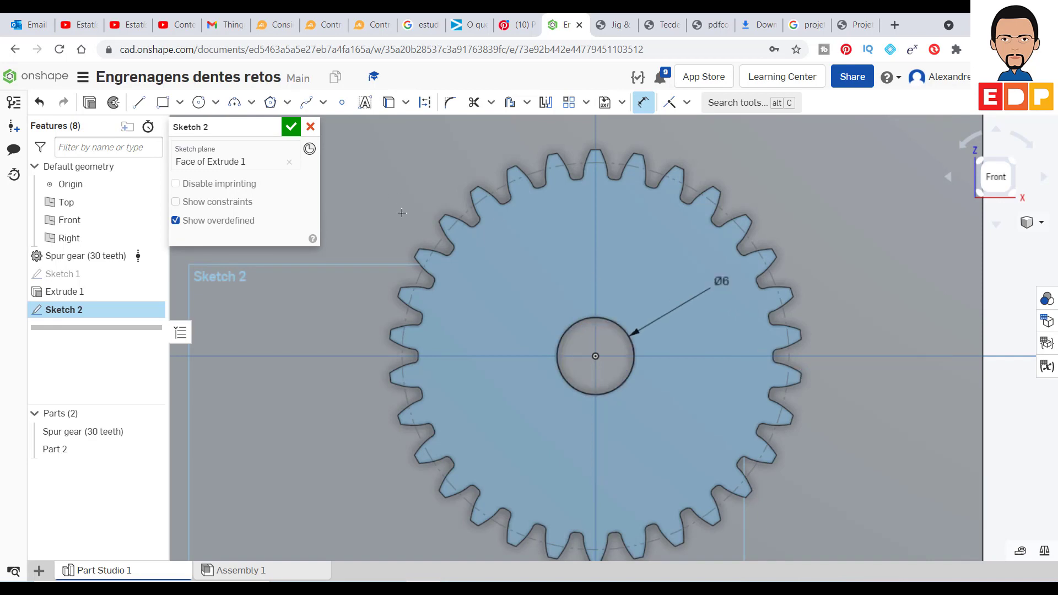
pyautogui.click(293, 127)
pyautogui.scroll(5, 739, 351)
pyautogui.scroll(-5, 808, 323)
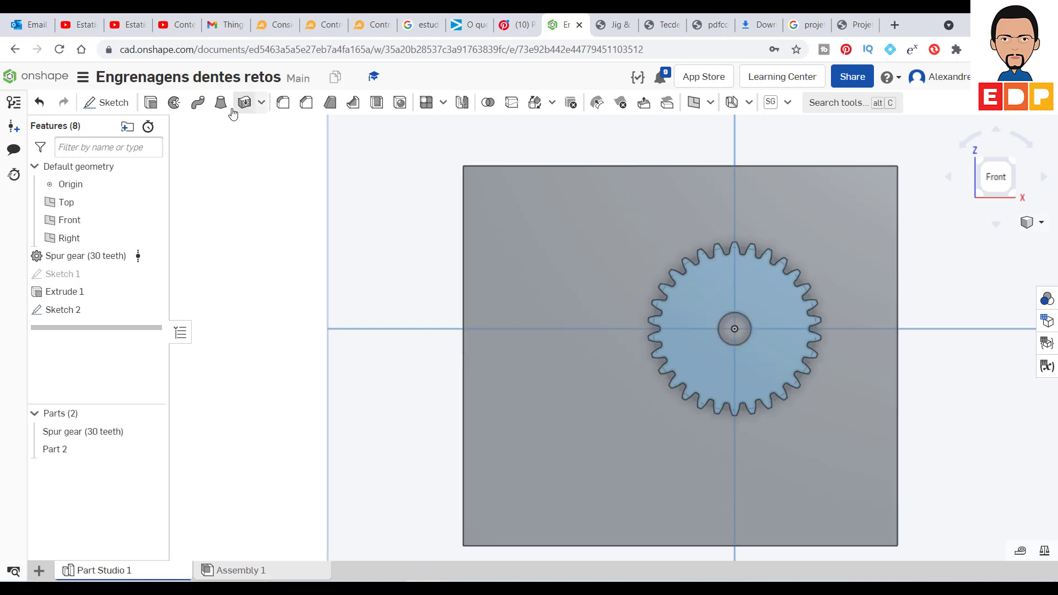
# In Sketch 2, add a 6 mm diameter circle left of the gear
pyautogui.click(77, 308)
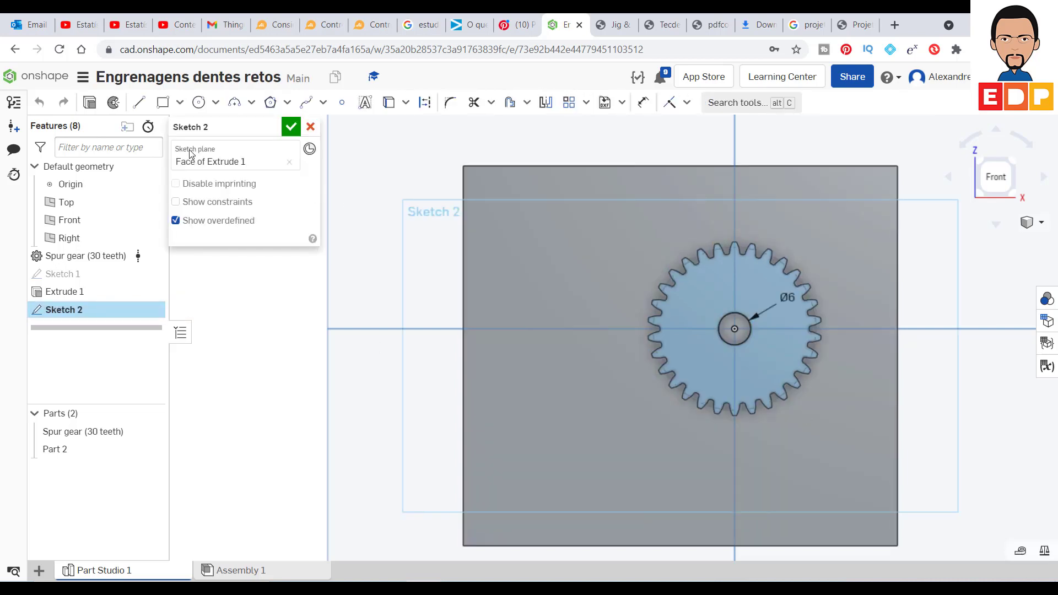
pyautogui.click(199, 103)
pyautogui.click(545, 328)
pyautogui.click(558, 314)
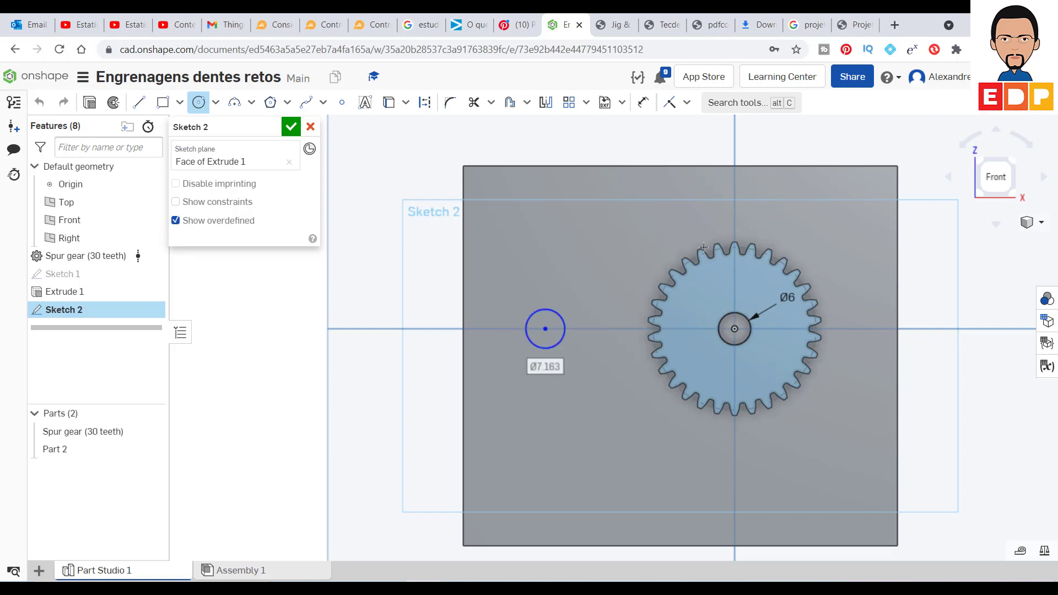
pyautogui.click(643, 103)
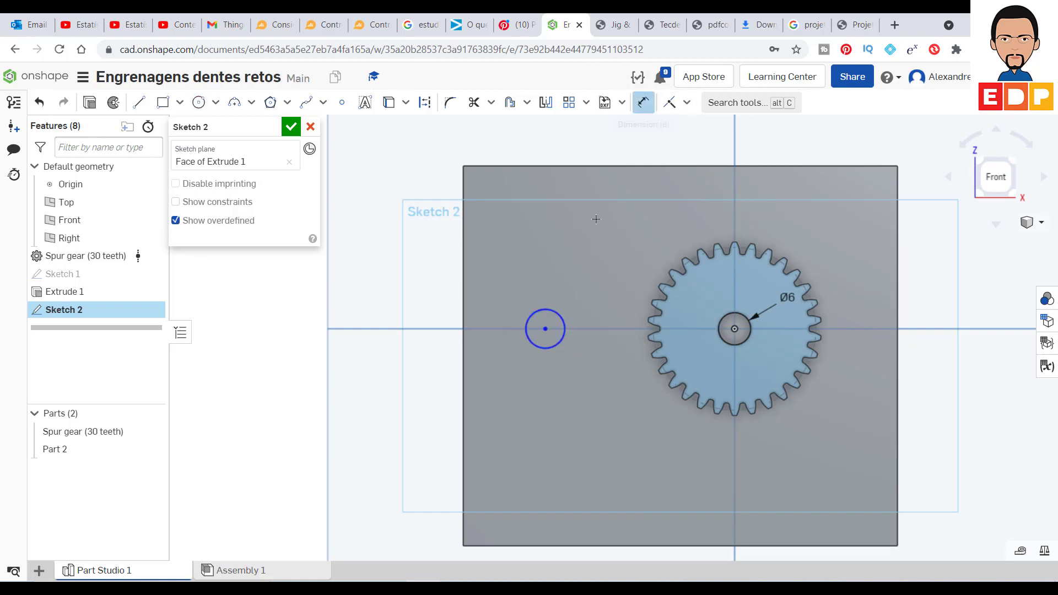
pyautogui.click(558, 319)
pyautogui.click(586, 290)
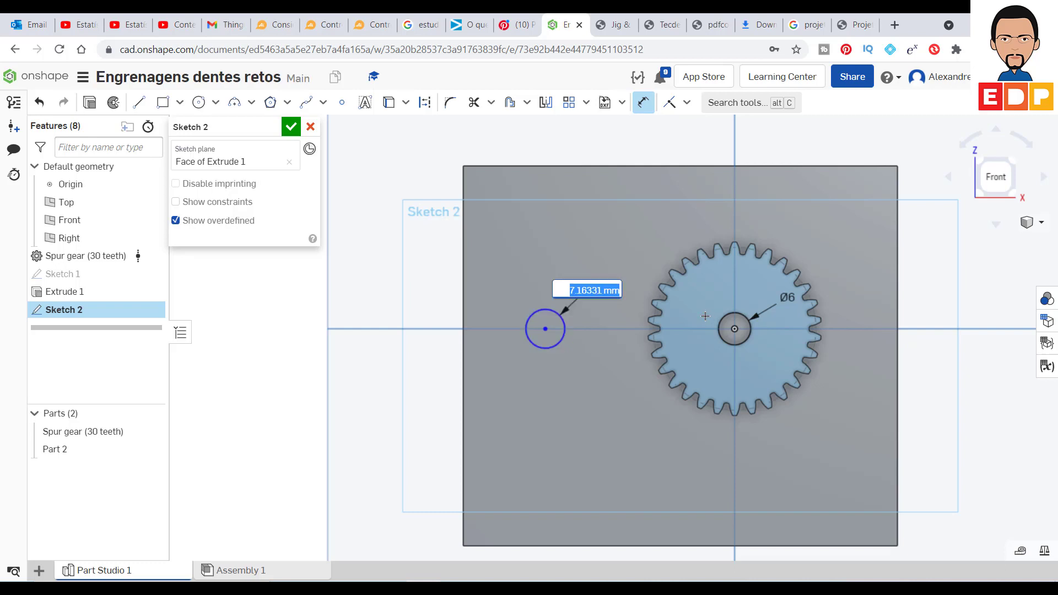
pyautogui.write('6')
pyautogui.press('Return')
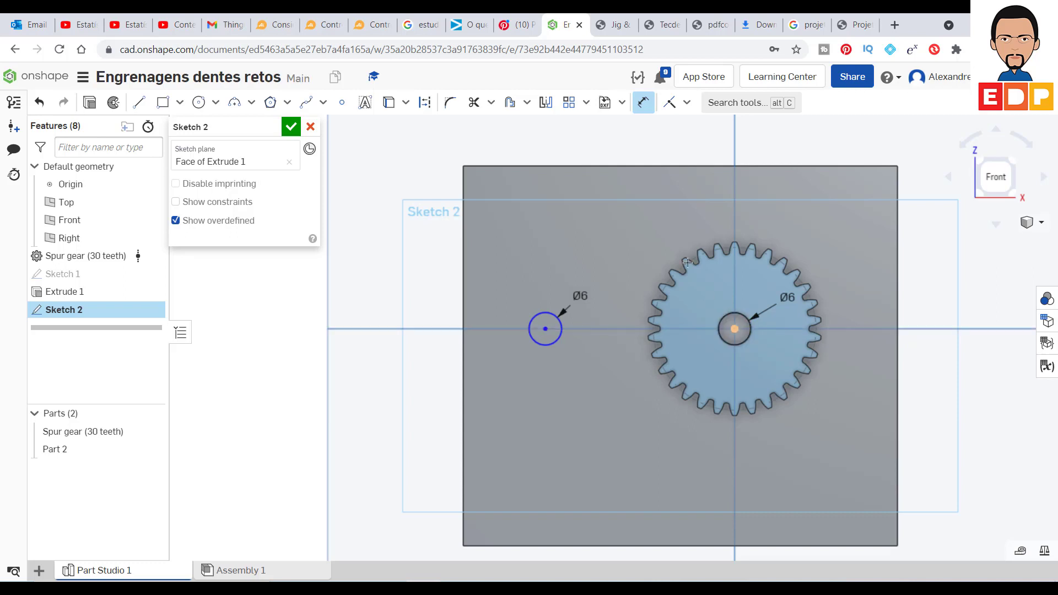
# Set the new circle's centre 30 mm from the gear centre and finish the sketch
pyautogui.click(734, 329)
pyautogui.click(651, 201)
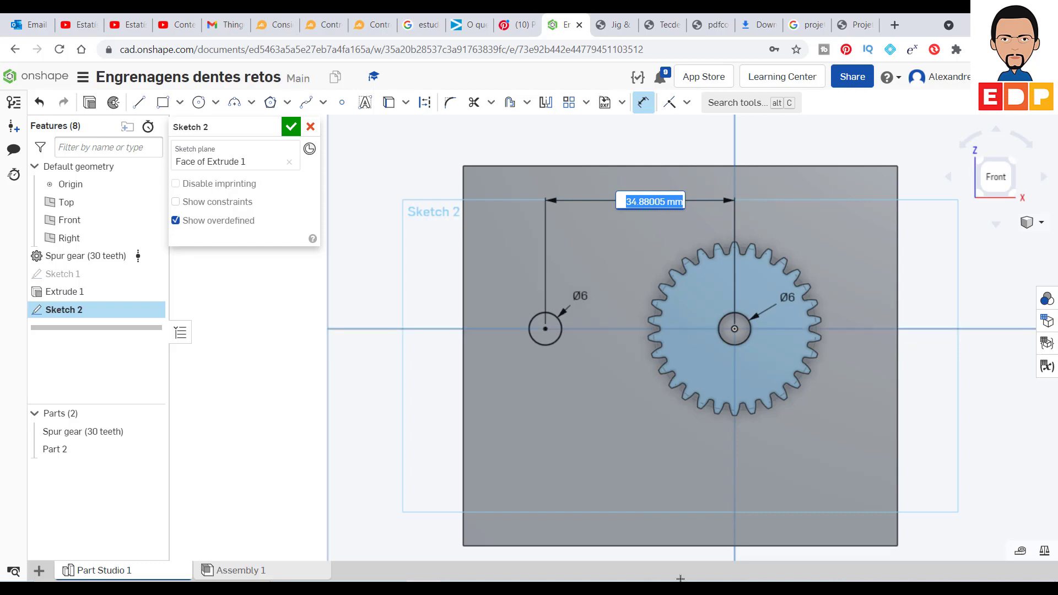
pyautogui.write('6')
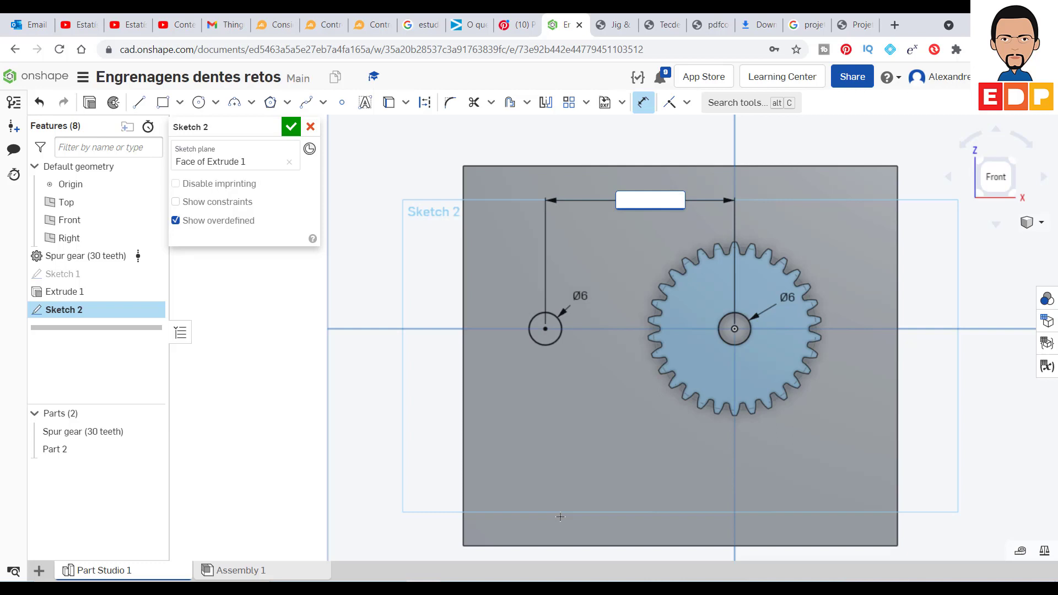
pyautogui.write('30')
pyautogui.press('Return')
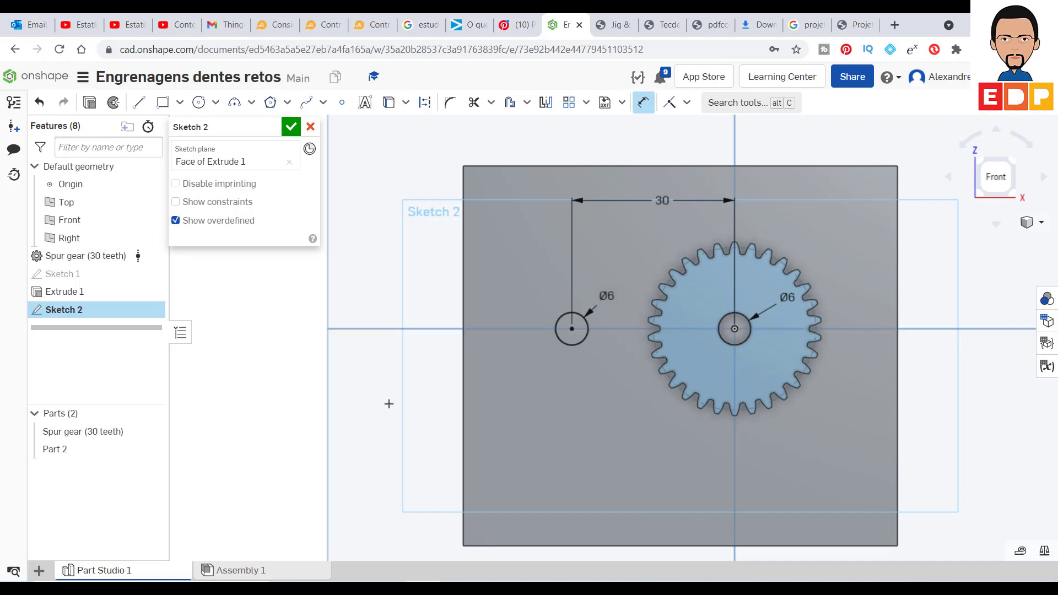
pyautogui.click(291, 127)
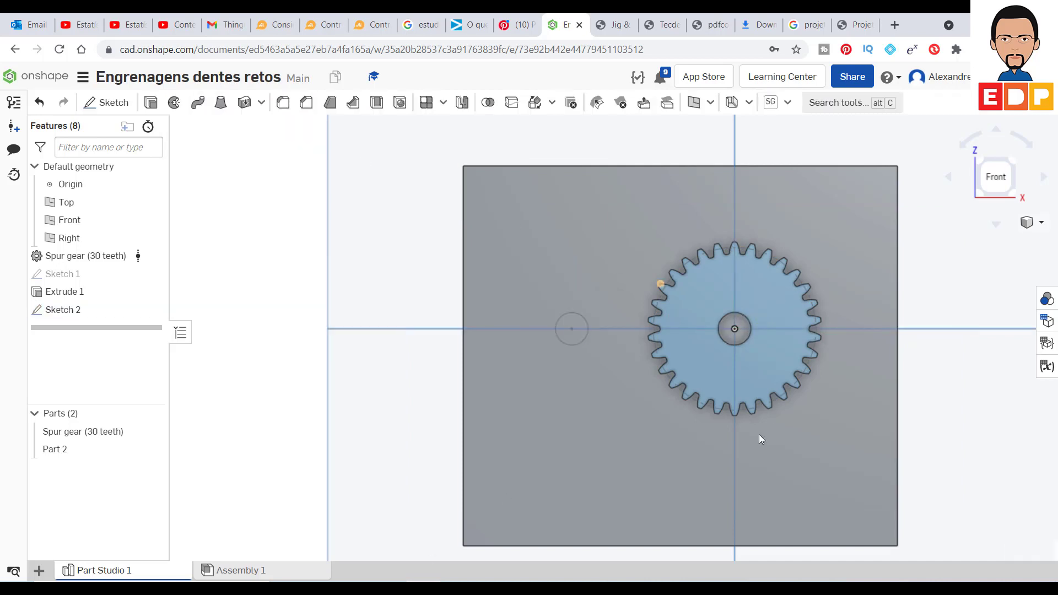
pyautogui.click(1013, 161)
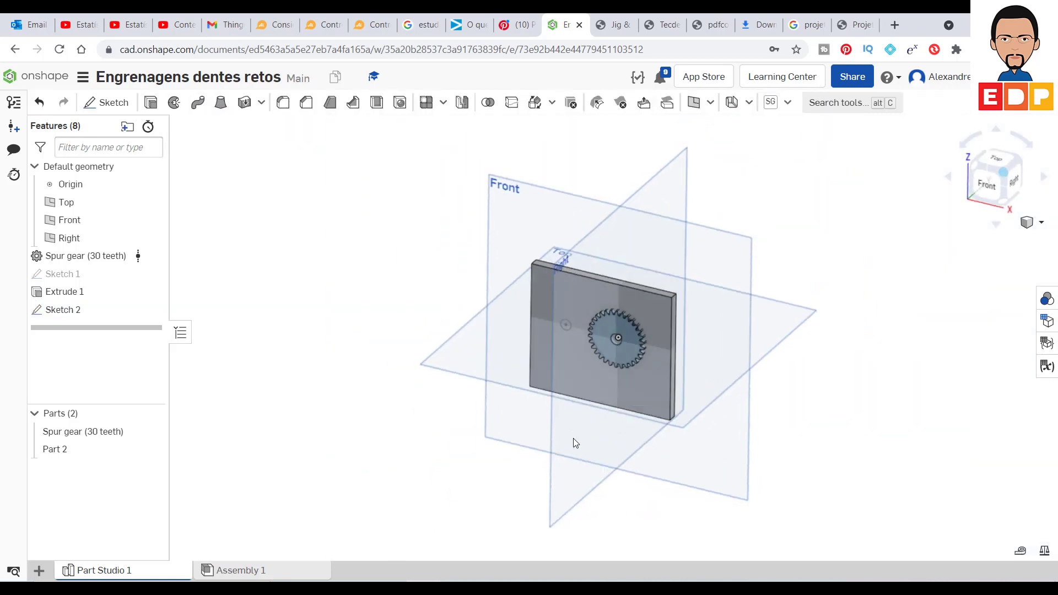
pyautogui.click(74, 309)
# Extrude both Sketch 2 circles 5 mm as pins merged into Part 2
pyautogui.click(150, 103)
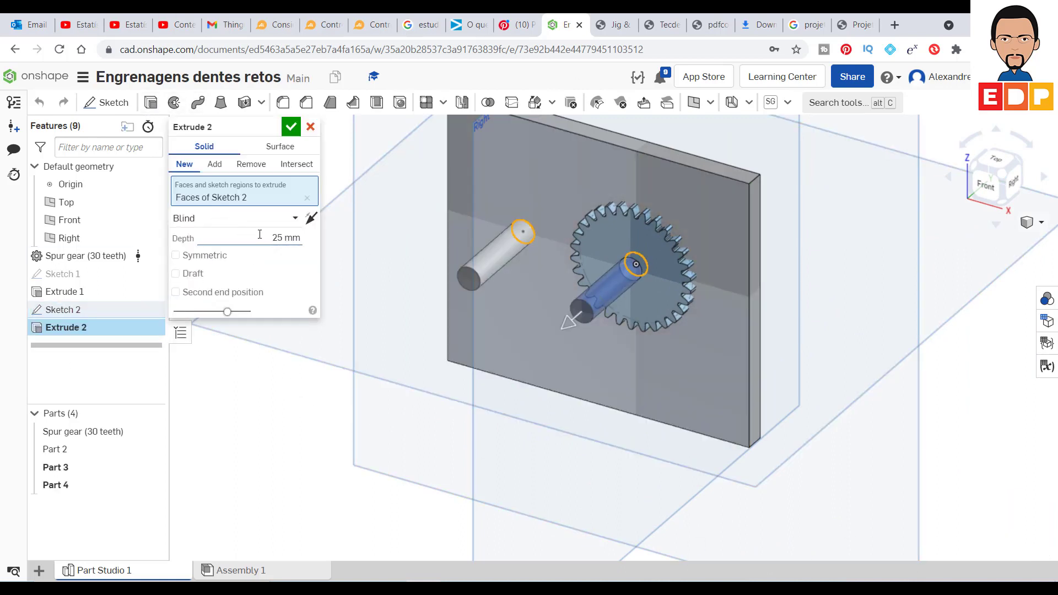
pyautogui.write('5')
pyautogui.click(214, 164)
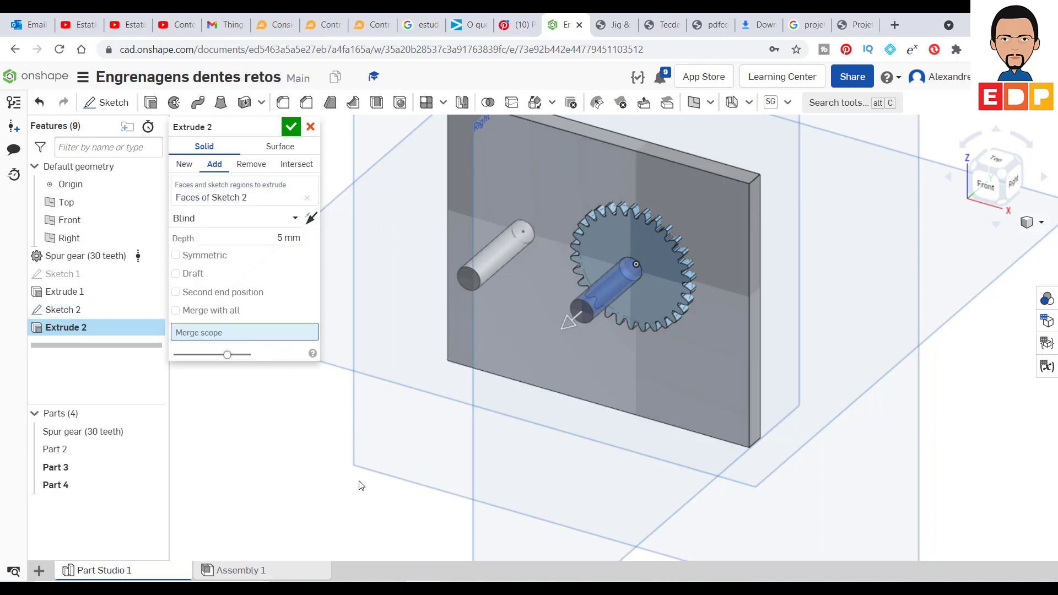
pyautogui.click(56, 449)
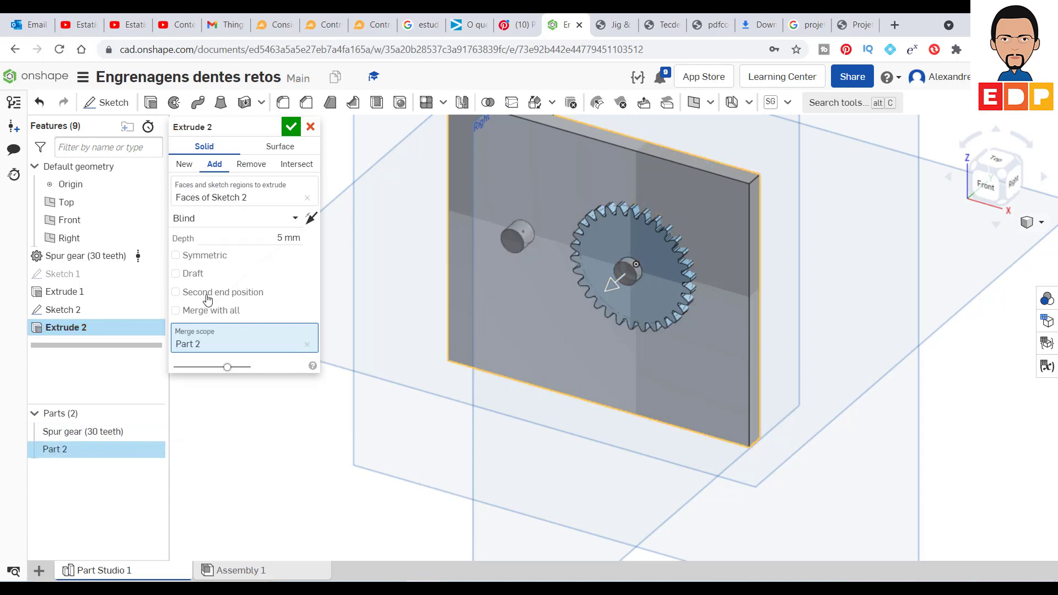
pyautogui.click(291, 127)
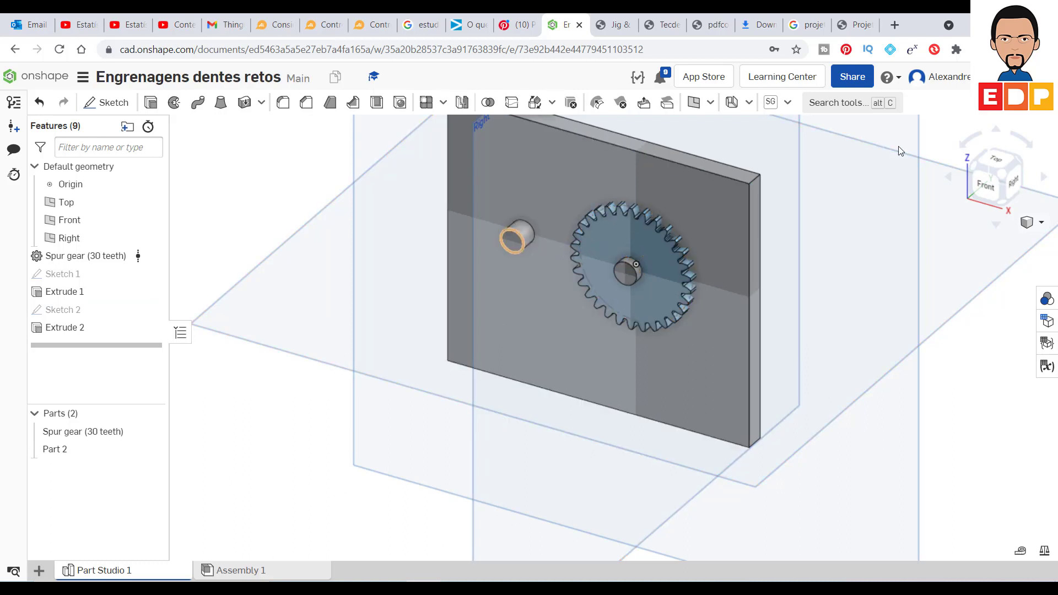
pyautogui.click(968, 168)
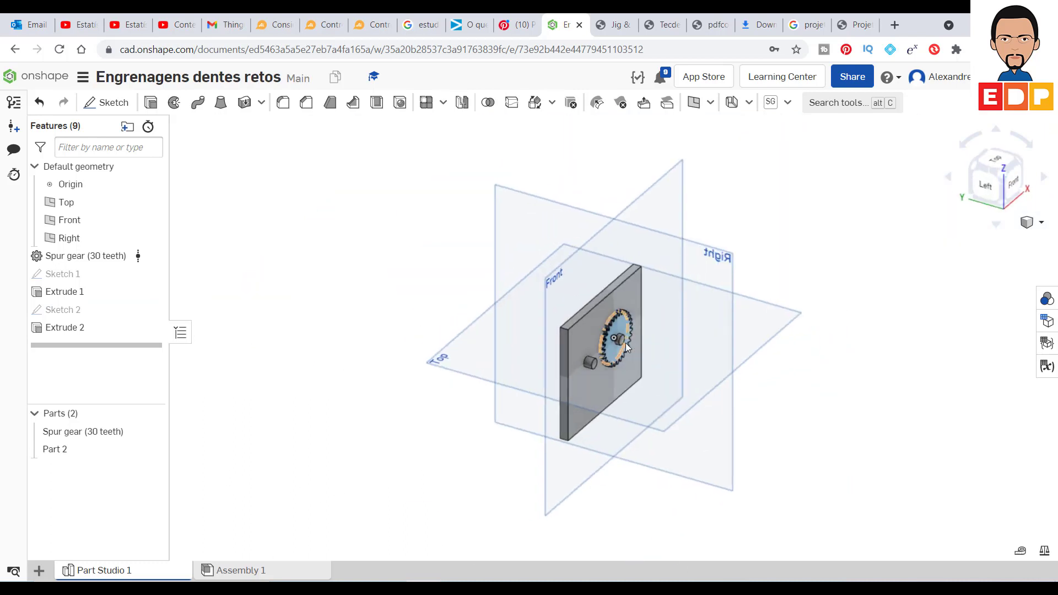
# Zoom around the model, then add and switch to the new empty Assembly 1
pyautogui.scroll(3, 626, 343)
pyautogui.scroll(-2, 743, 359)
pyautogui.scroll(-2, 742, 356)
pyautogui.scroll(2, 743, 356)
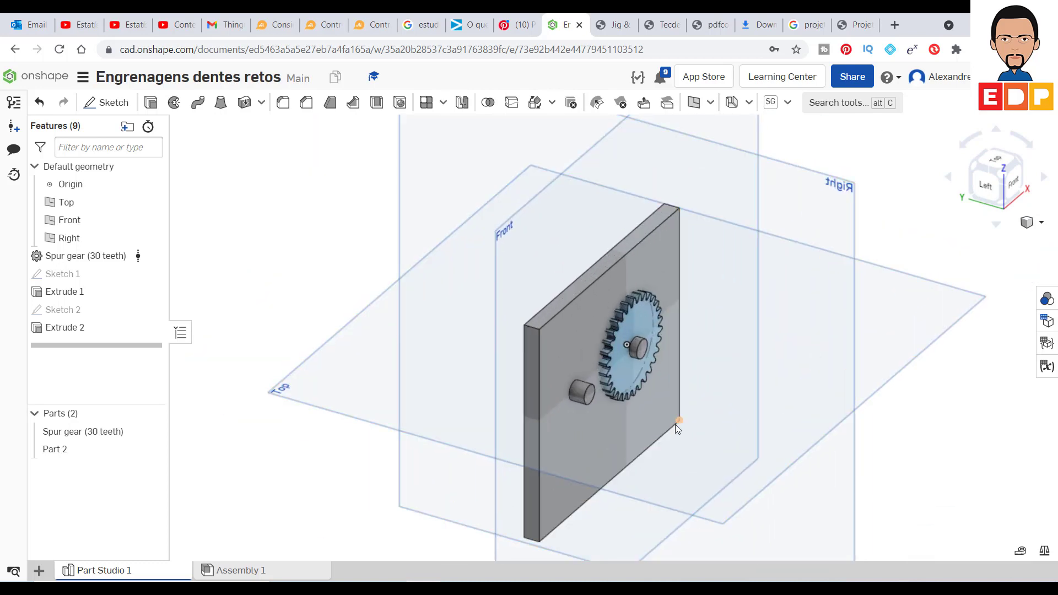
pyautogui.scroll(-2, 736, 353)
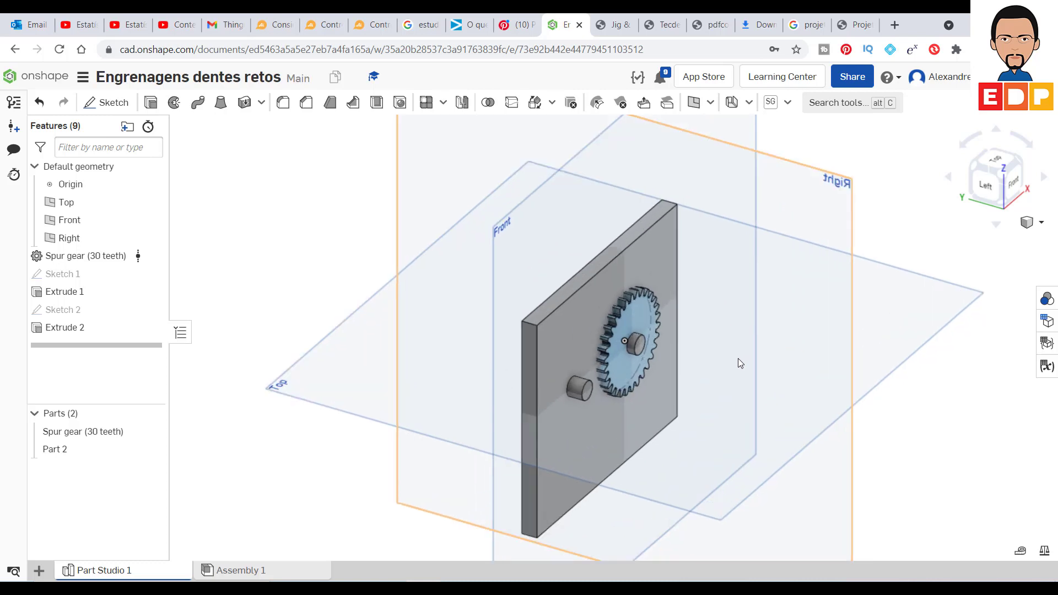
pyautogui.scroll(-1, 738, 364)
pyautogui.scroll(-1, 738, 377)
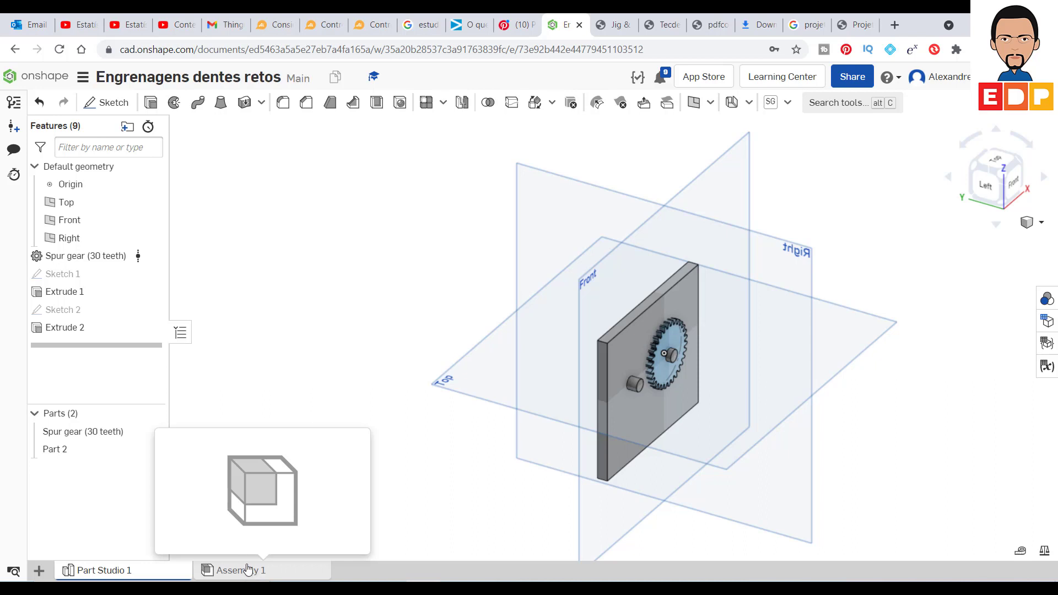
pyautogui.click(39, 572)
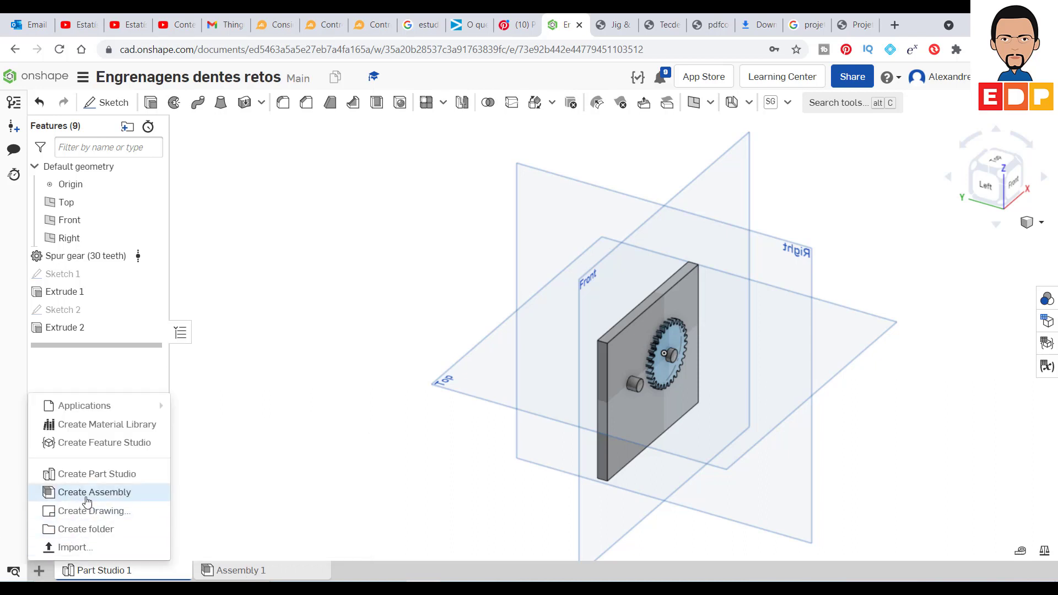
pyautogui.click(237, 574)
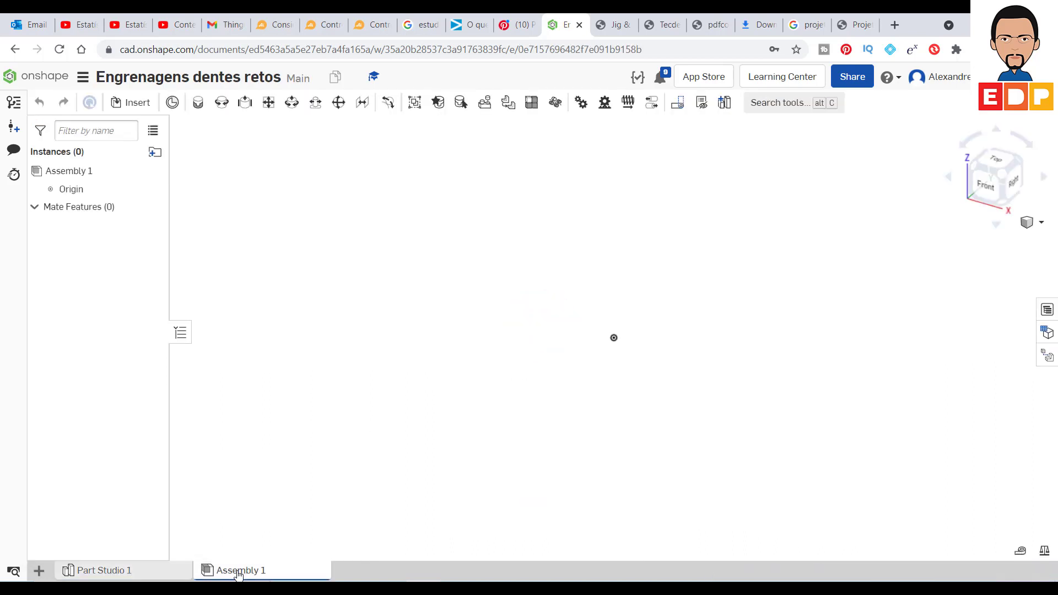
# Insert the plate Part 2 at the origin and fix it in place
pyautogui.click(145, 105)
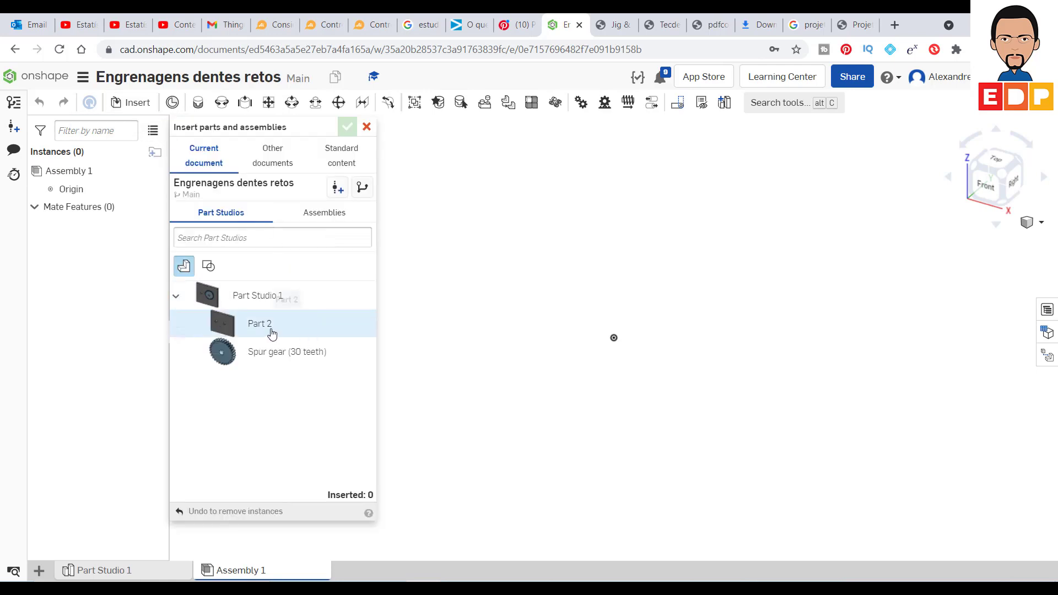
pyautogui.click(268, 334)
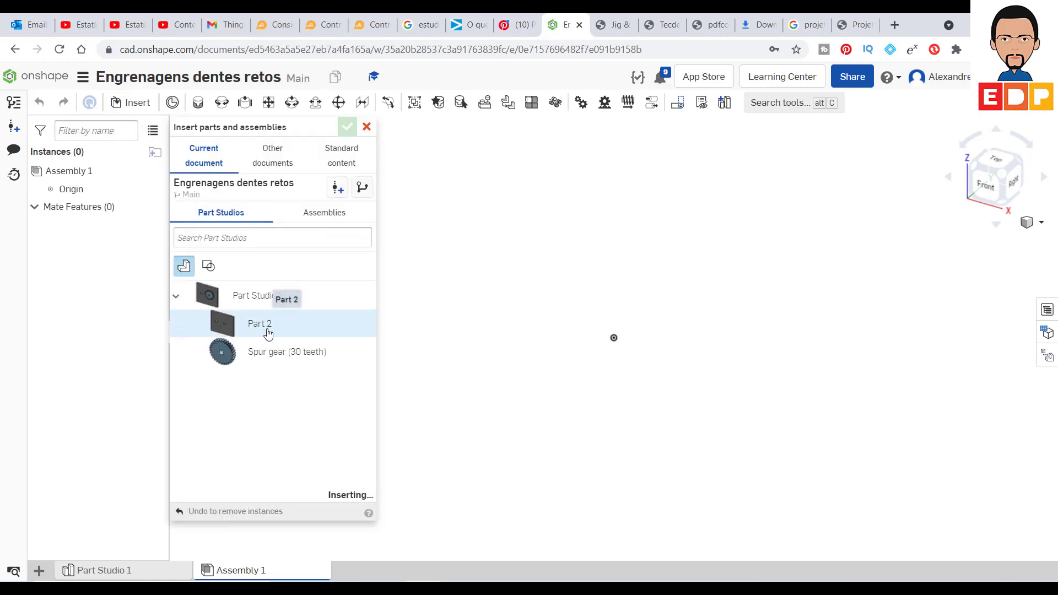
pyautogui.click(1009, 397)
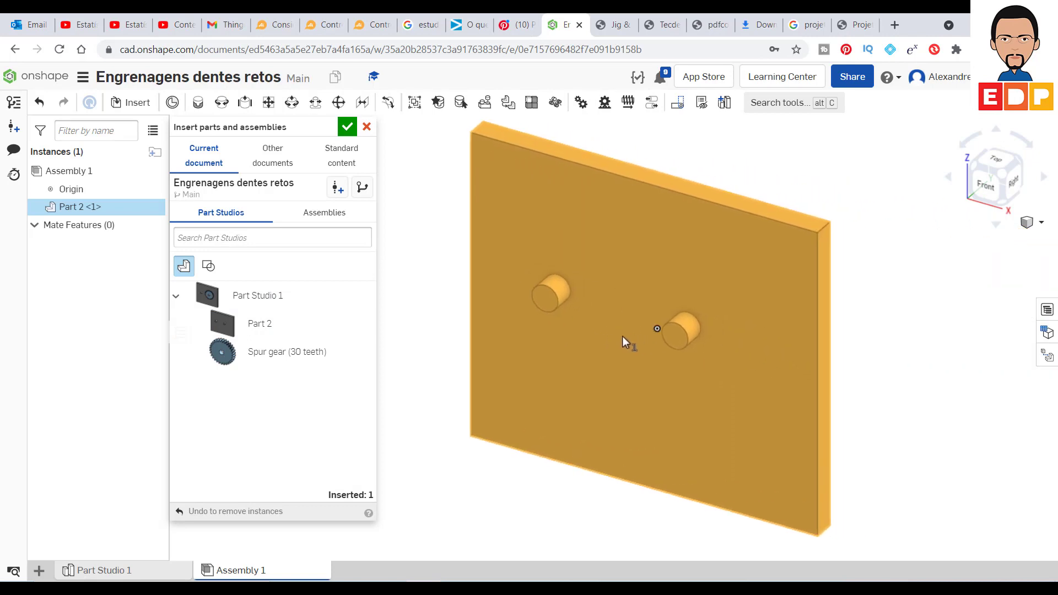
pyautogui.click(630, 335)
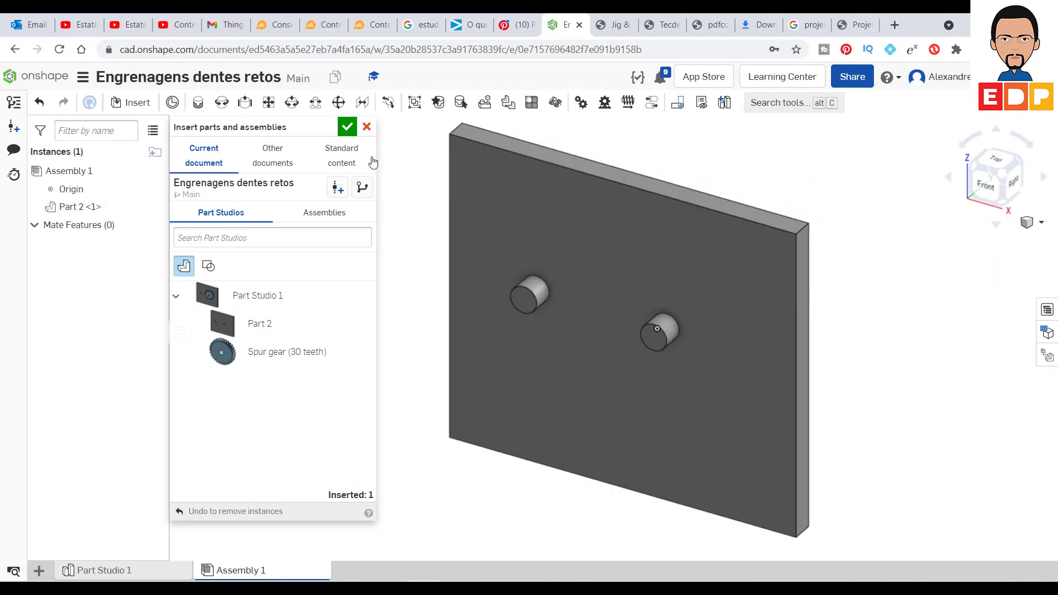
pyautogui.click(347, 127)
pyautogui.rightClick(652, 274)
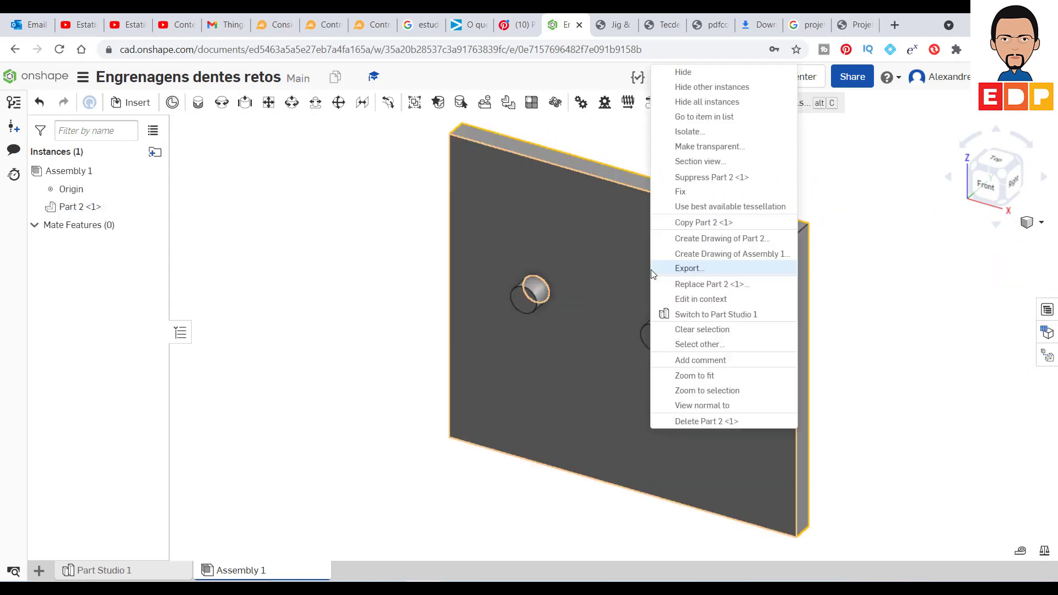
pyautogui.click(681, 192)
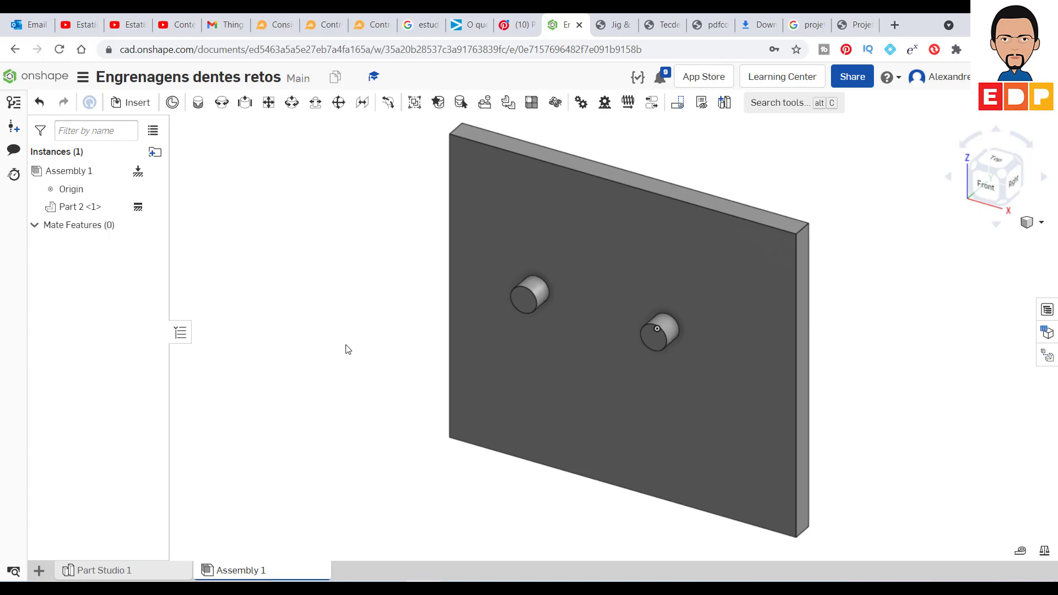
# Insert two Spur gear (30 teeth) instances beside the plate
pyautogui.click(137, 108)
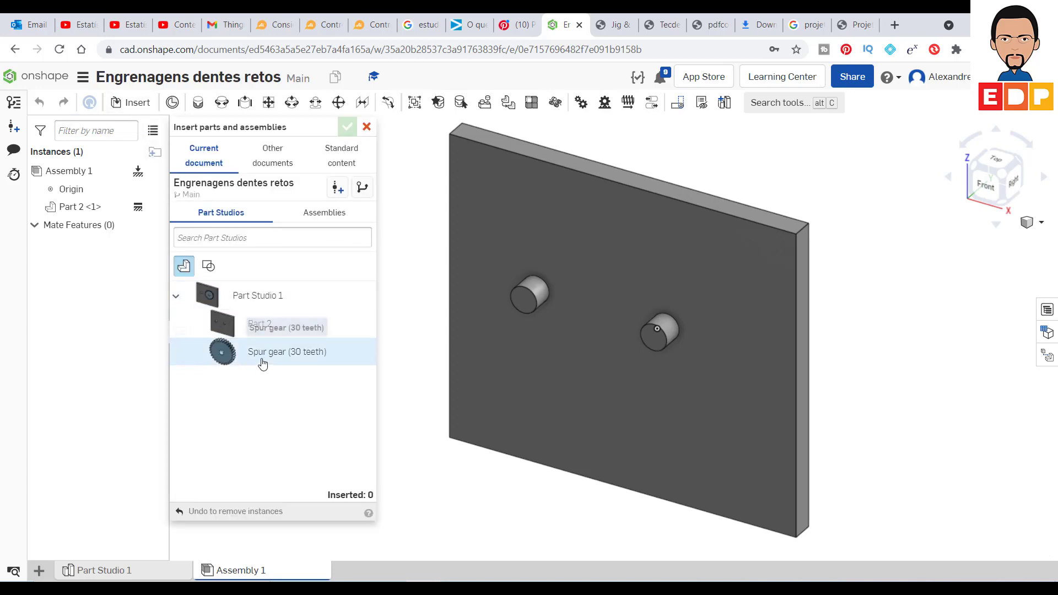
pyautogui.click(262, 361)
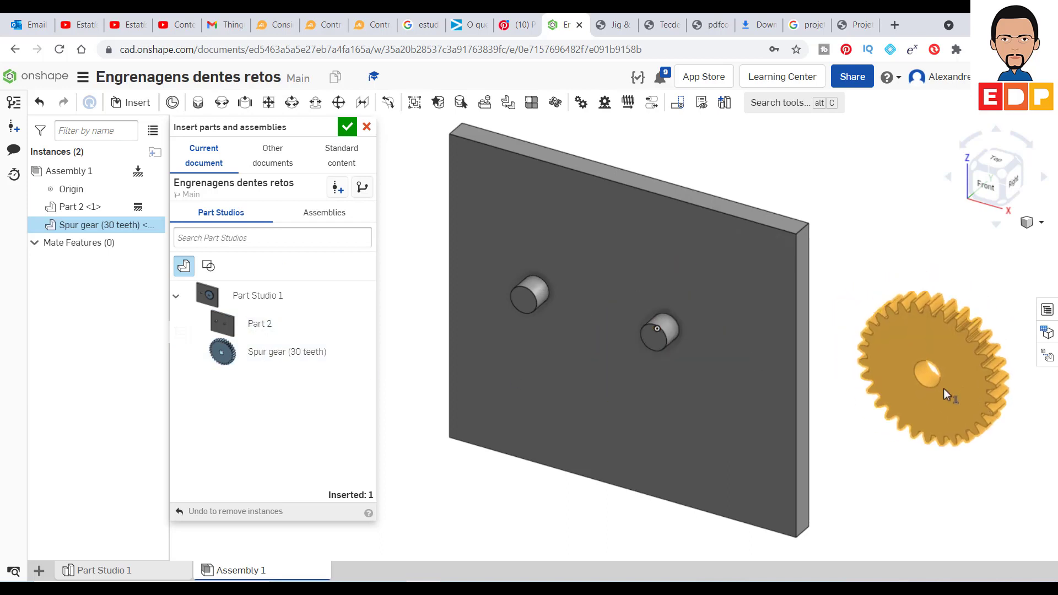
pyautogui.click(948, 389)
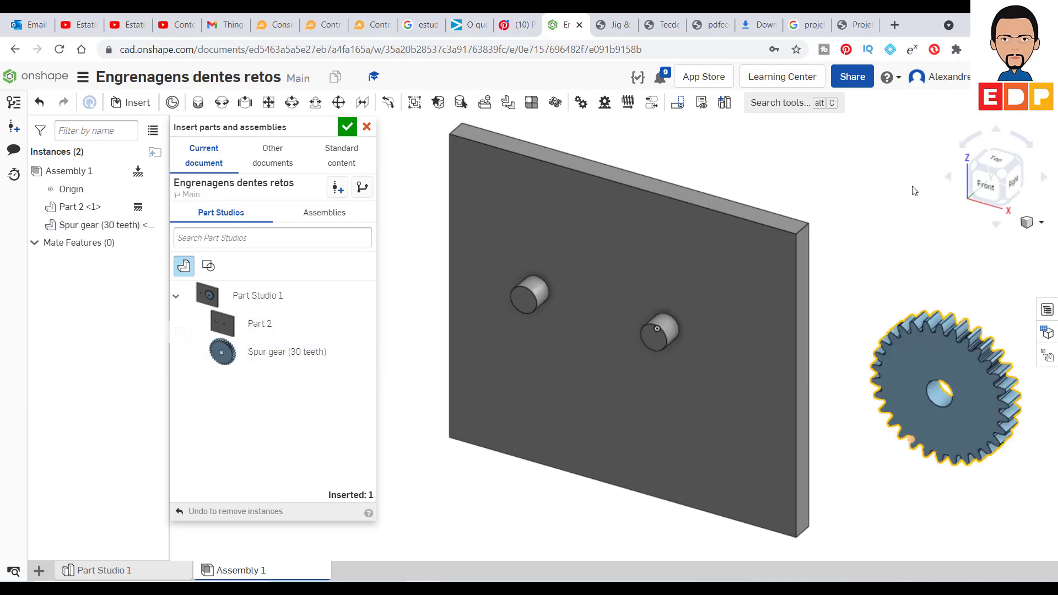
pyautogui.click(263, 352)
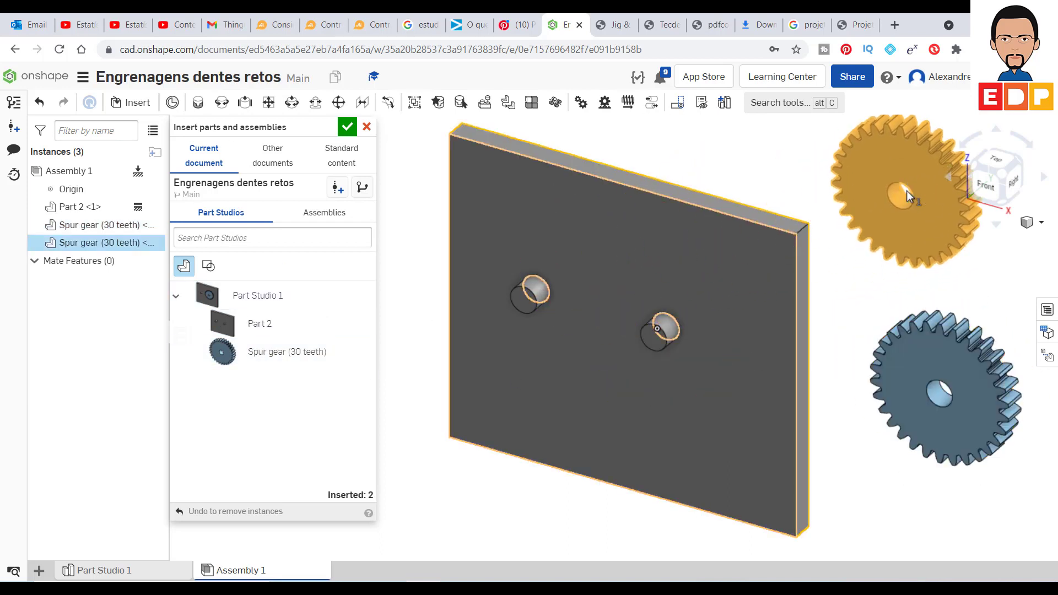
pyautogui.click(908, 191)
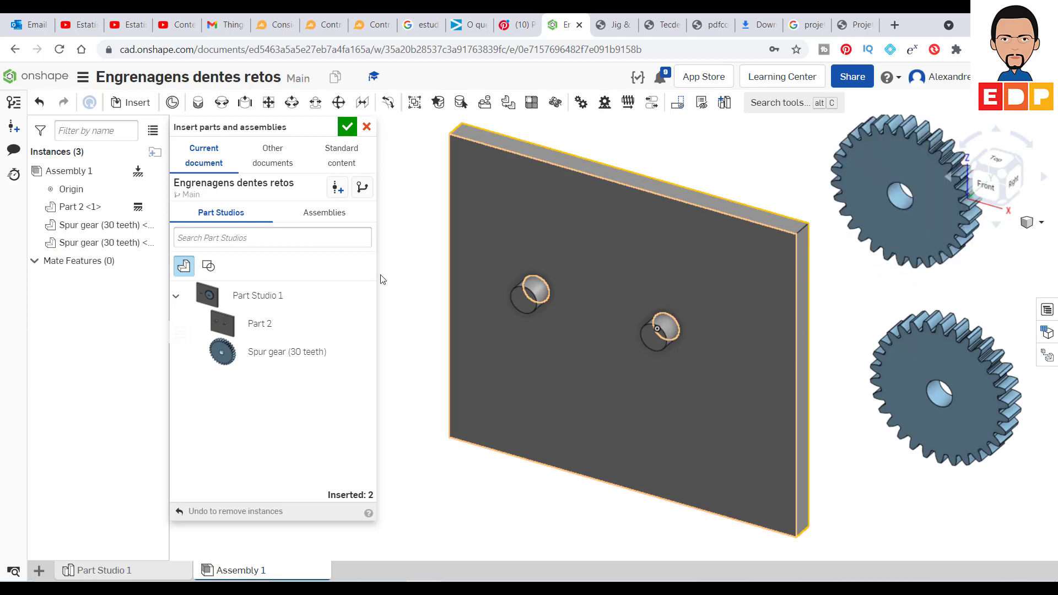
pyautogui.click(348, 127)
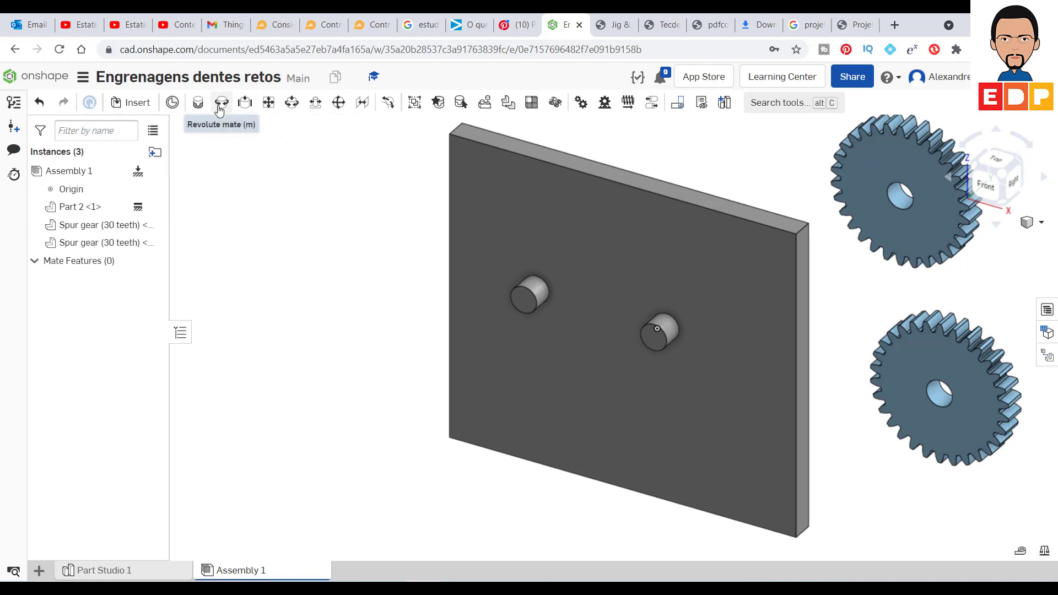
pyautogui.click(219, 109)
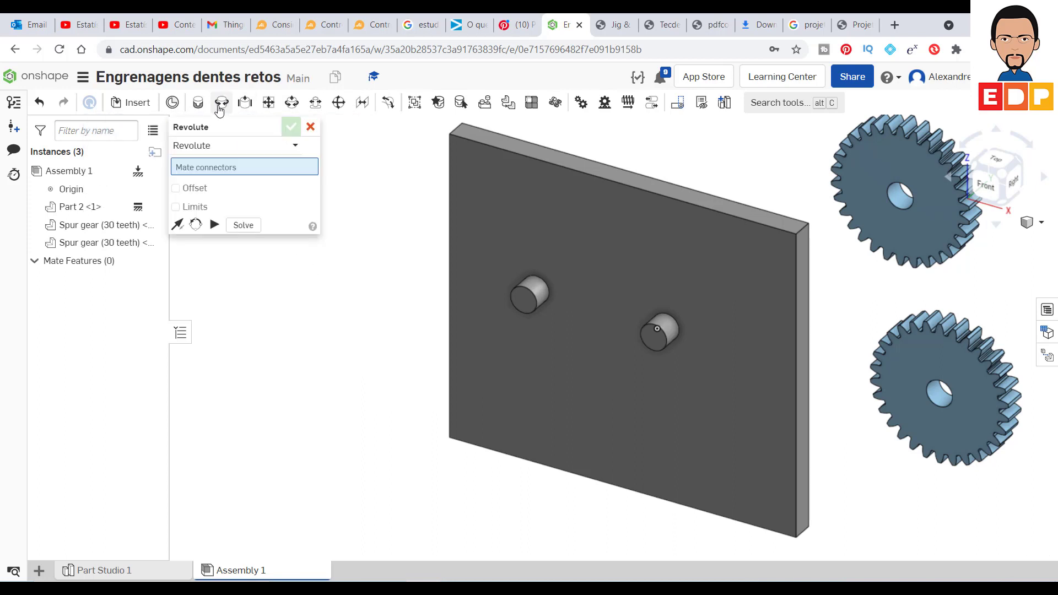
pyautogui.click(938, 402)
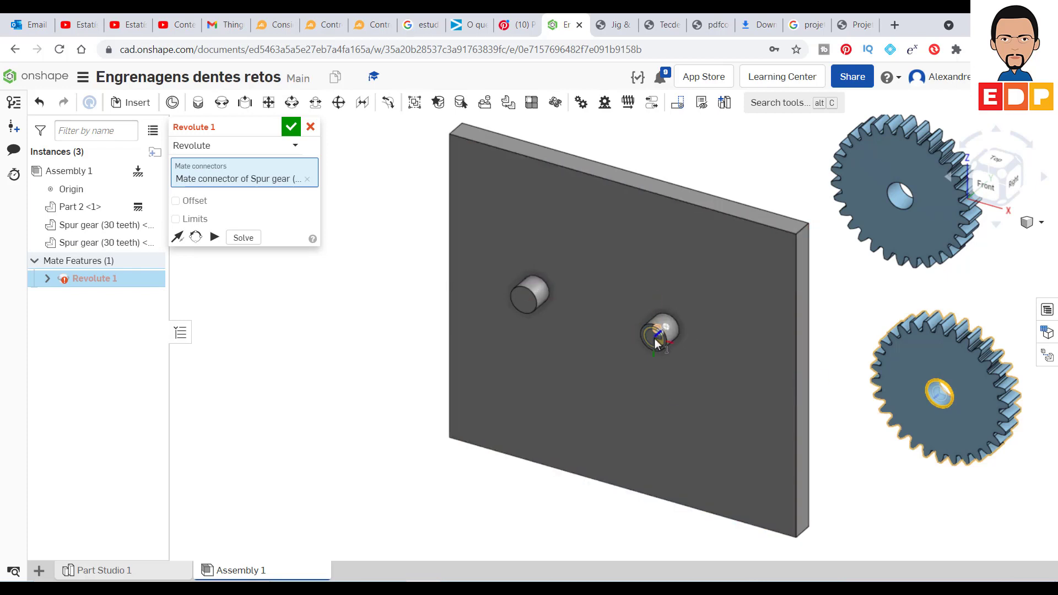
pyautogui.click(654, 338)
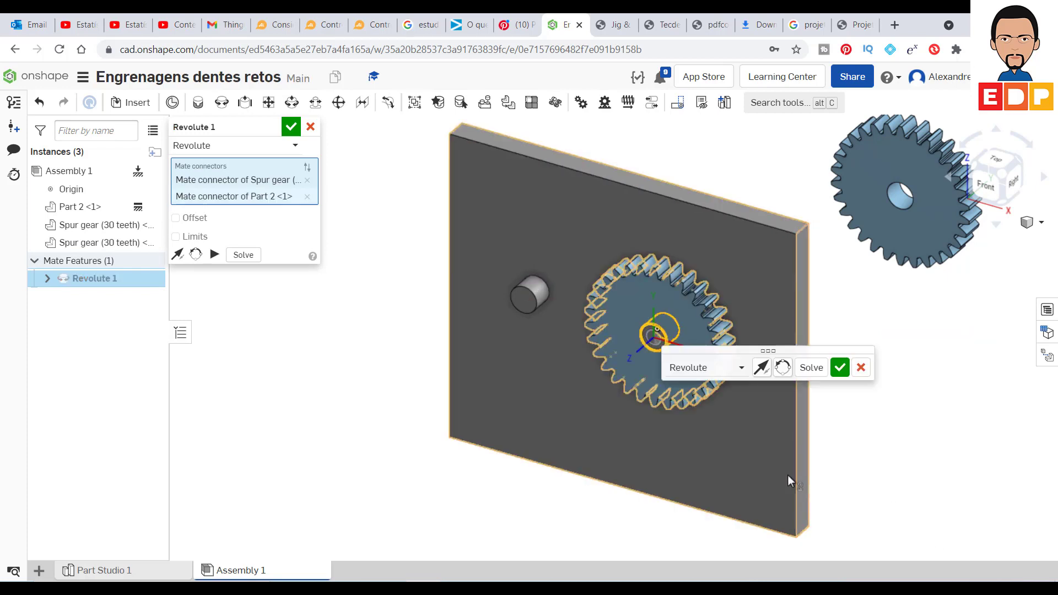
pyautogui.click(840, 367)
pyautogui.press('r')
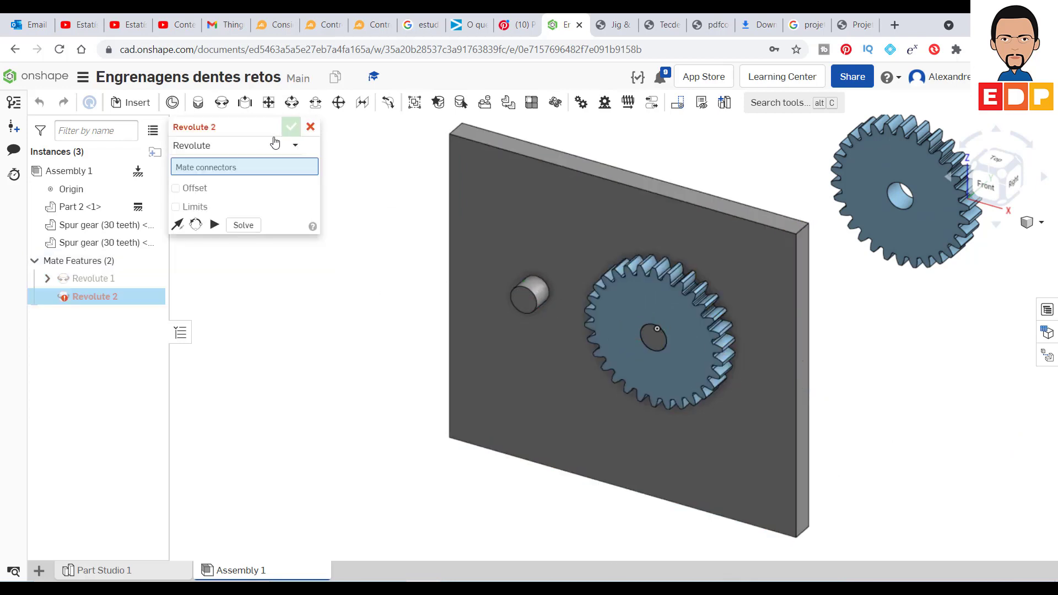
pyautogui.click(310, 126)
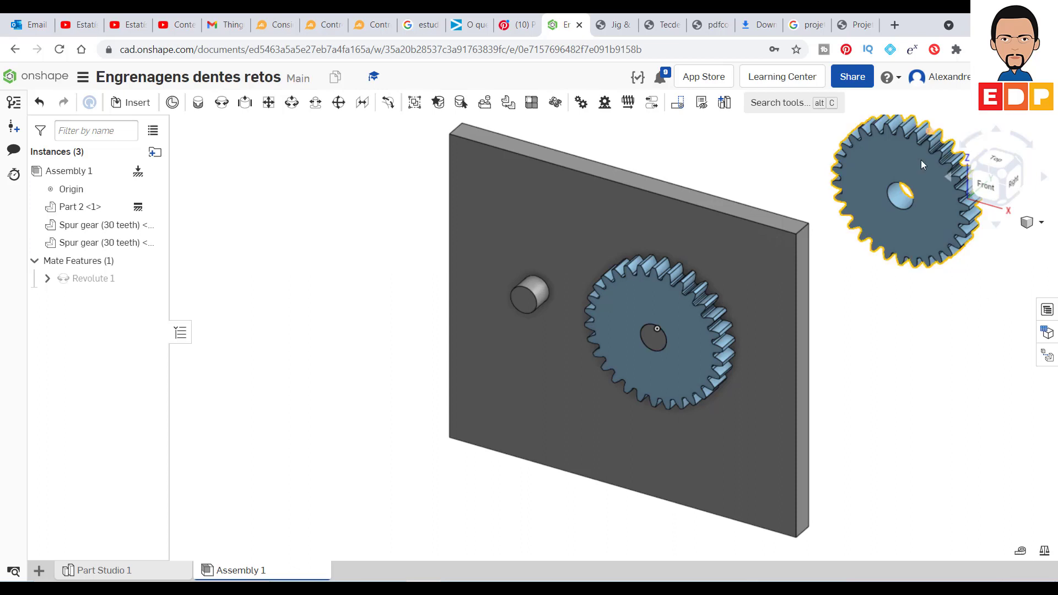
pyautogui.click(223, 105)
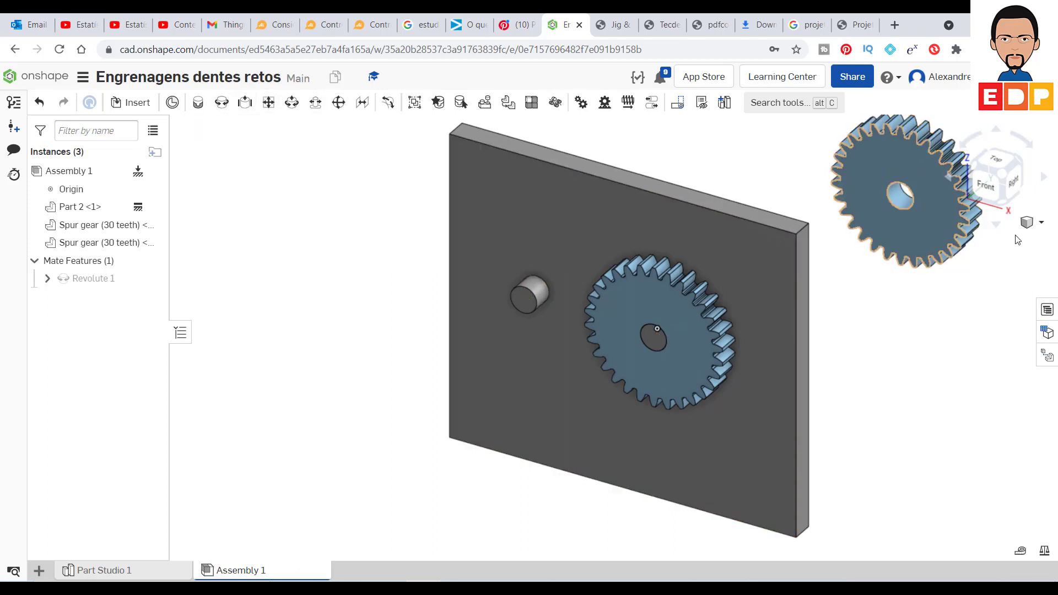
pyautogui.click(898, 201)
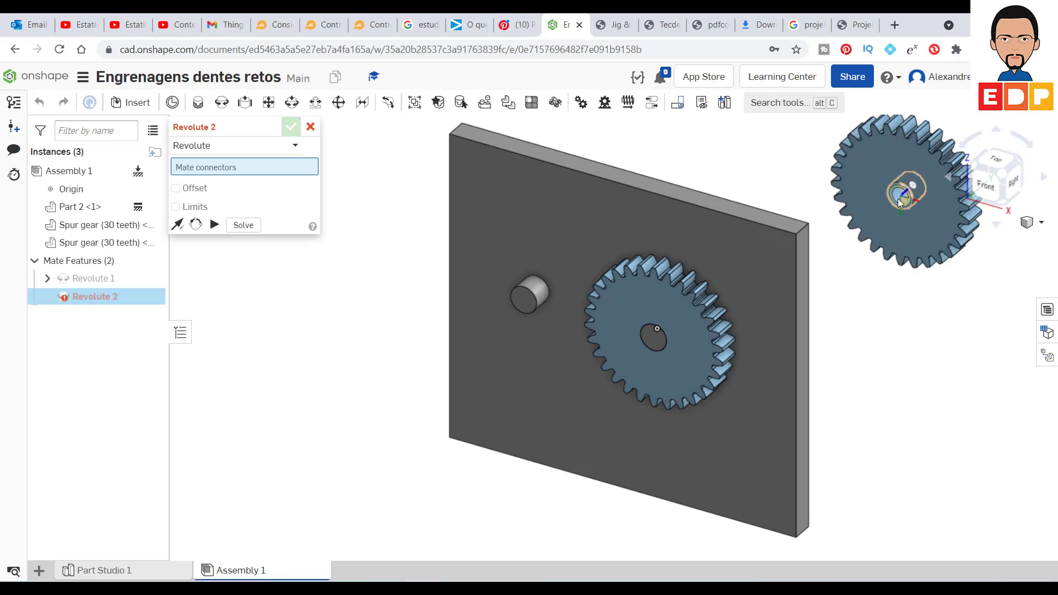
pyautogui.click(898, 202)
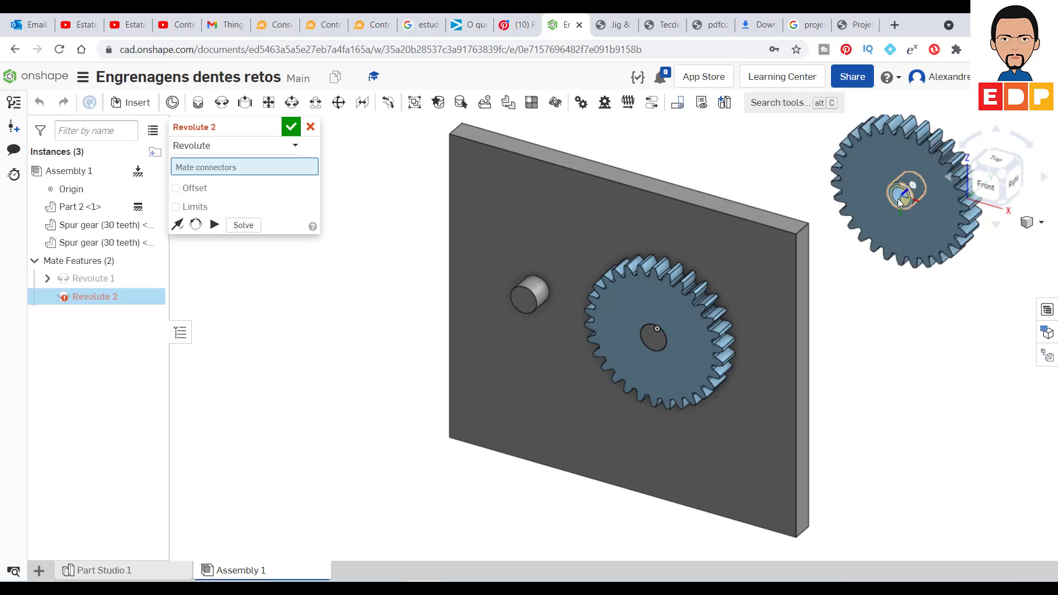
pyautogui.click(527, 303)
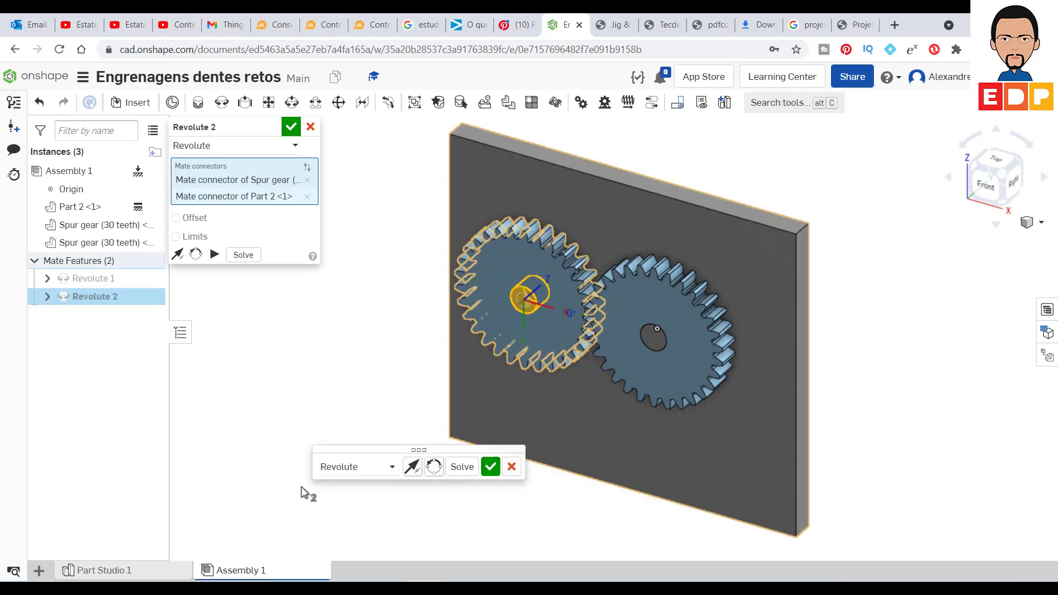
pyautogui.click(986, 187)
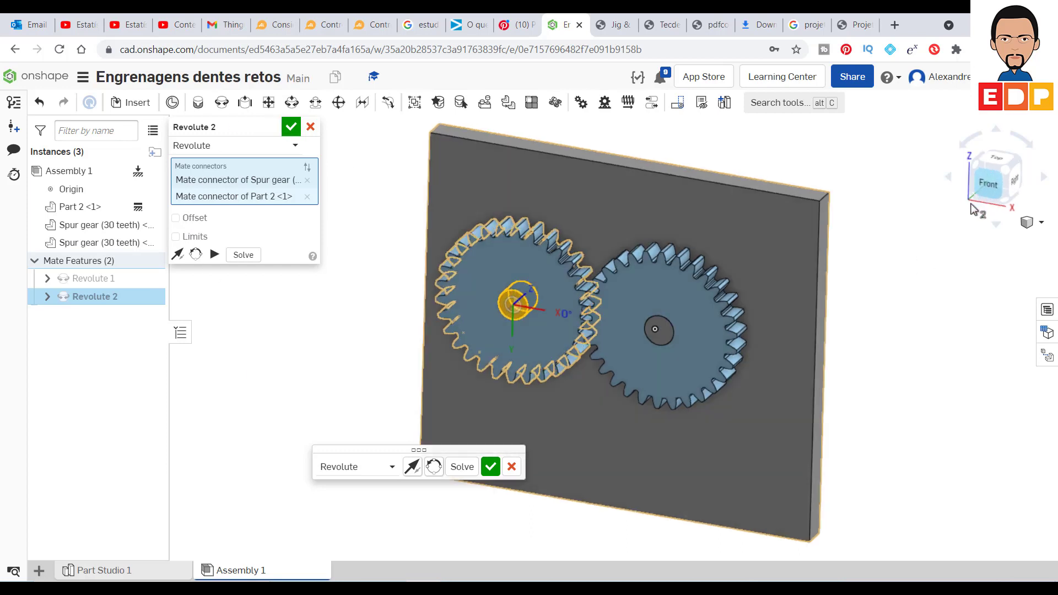
pyautogui.click(291, 127)
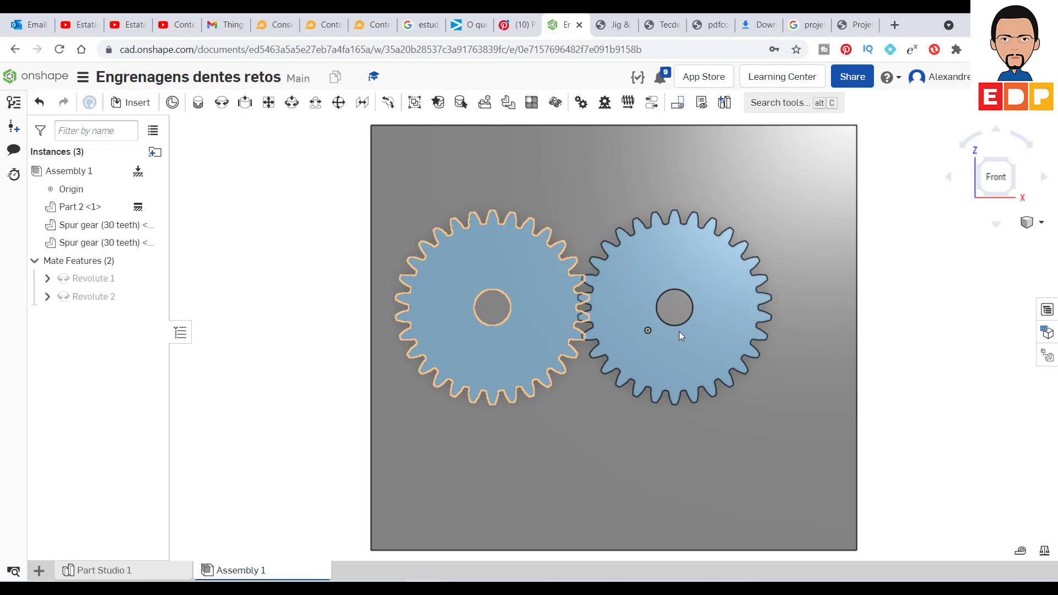
pyautogui.rightClick(86, 282)
pyautogui.click(127, 415)
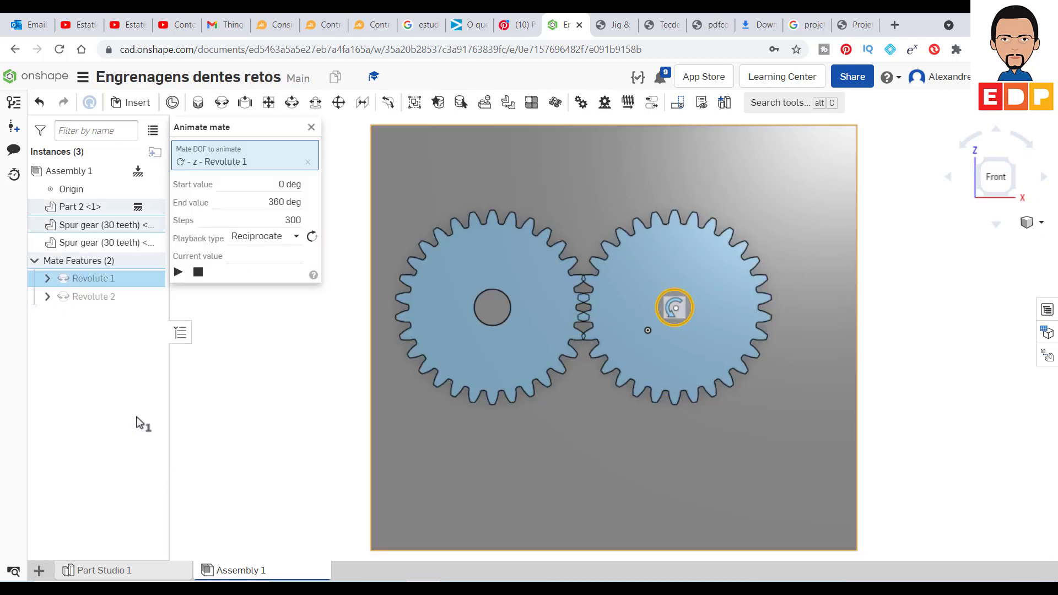
pyautogui.click(178, 272)
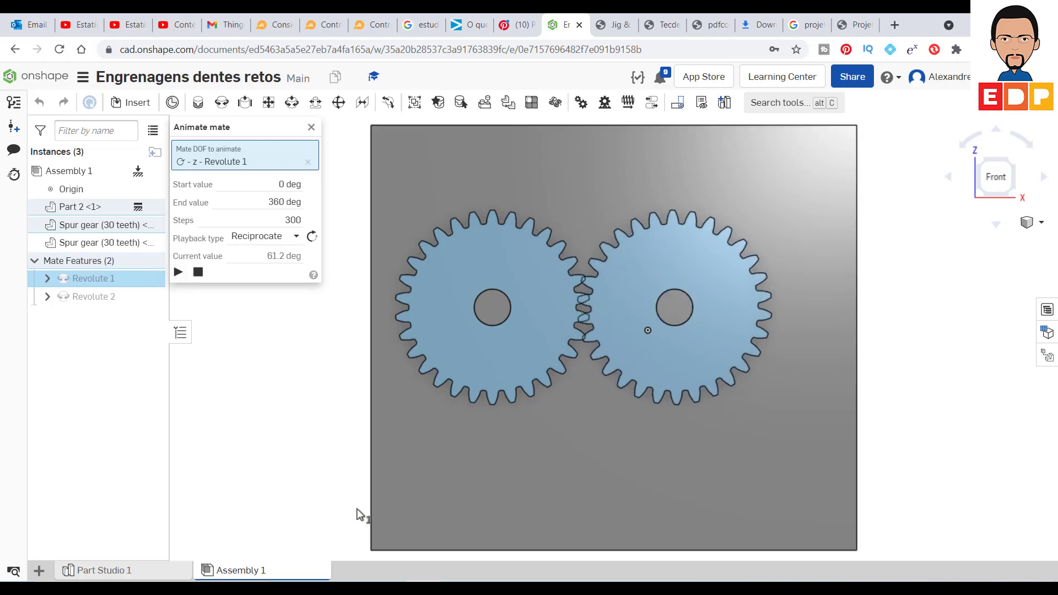
pyautogui.click(311, 127)
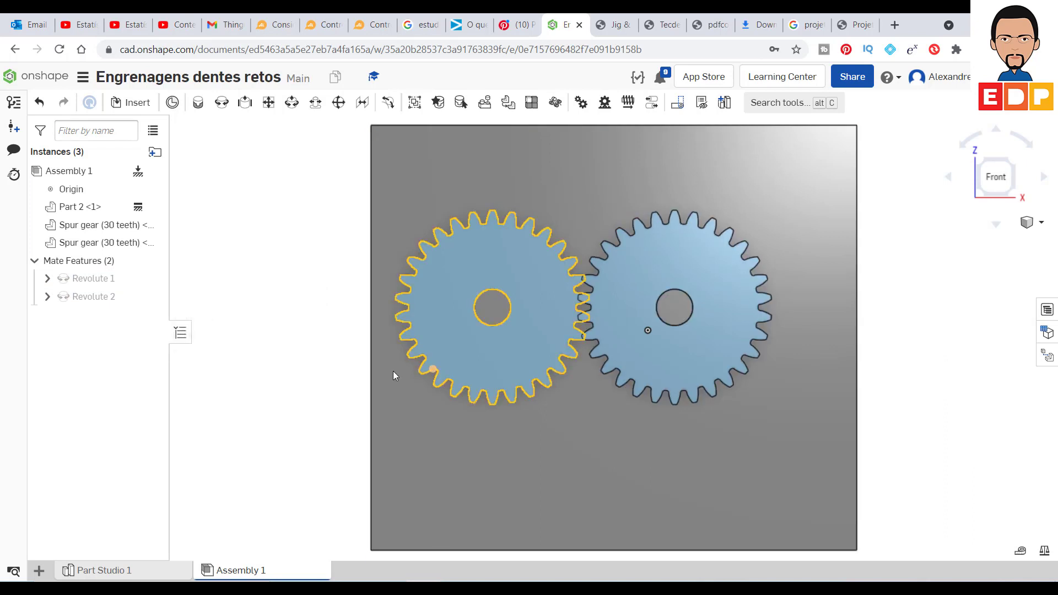
pyautogui.scroll(3, 609, 304)
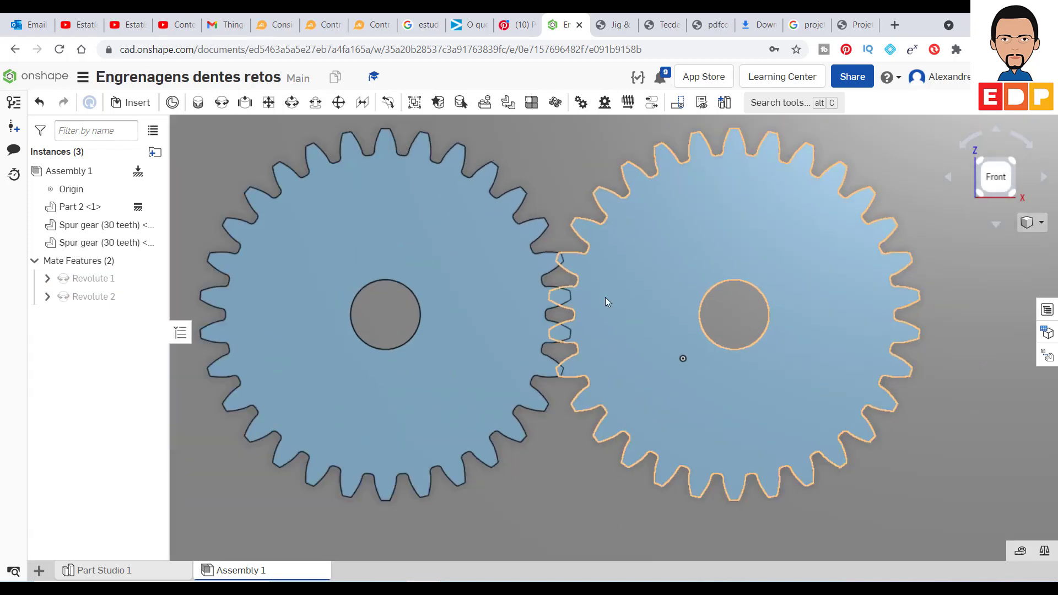
pyautogui.scroll(-3, 605, 297)
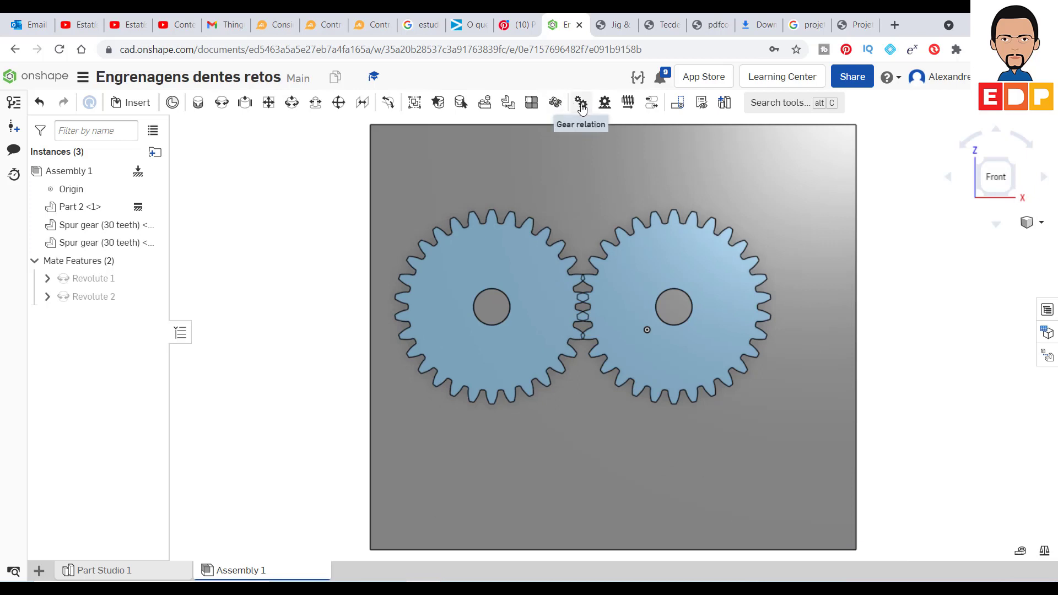
pyautogui.moveTo(581, 102)
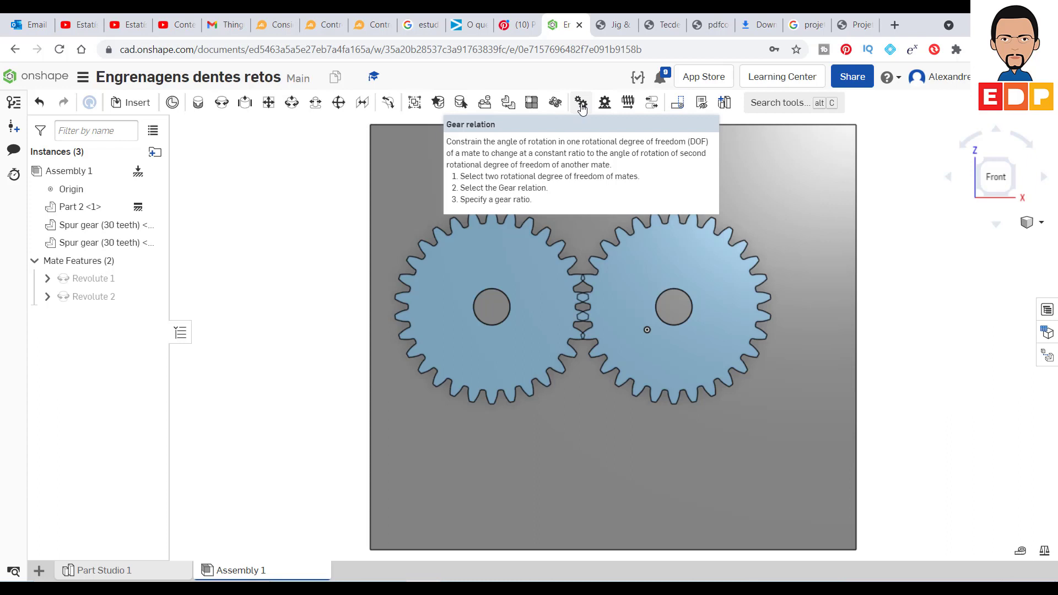
# Create a gear relation between Revolute 1 and Revolute 2, turning the gears 1.75°
pyautogui.click(581, 105)
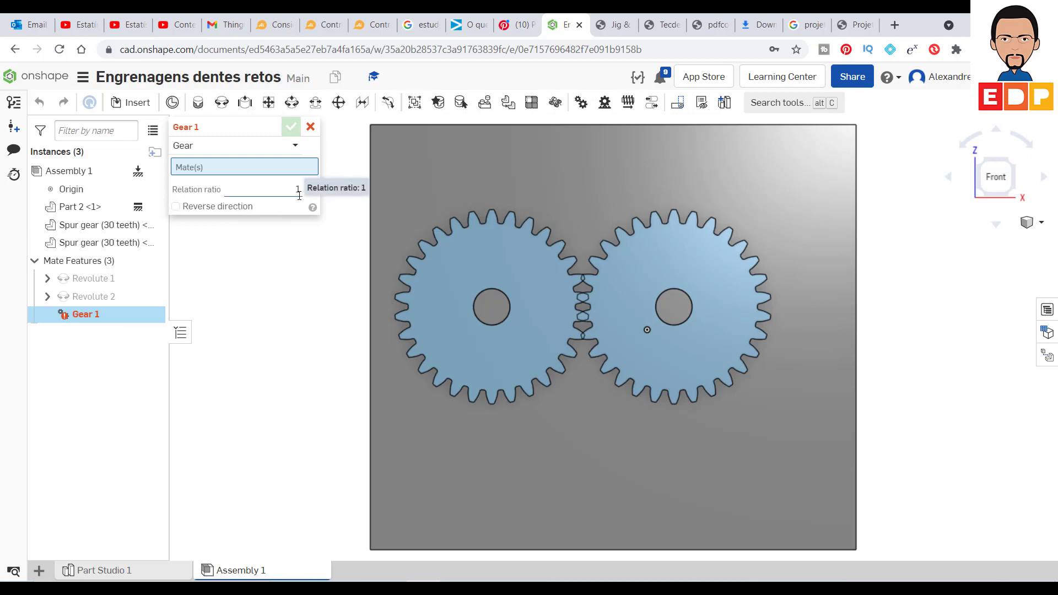
pyautogui.click(98, 282)
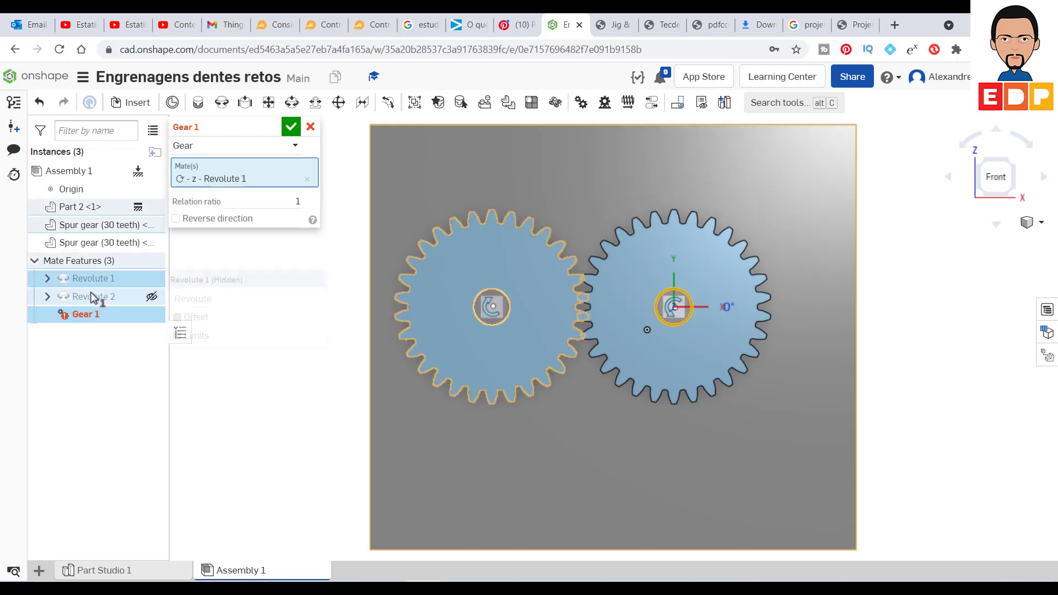
pyautogui.click(92, 298)
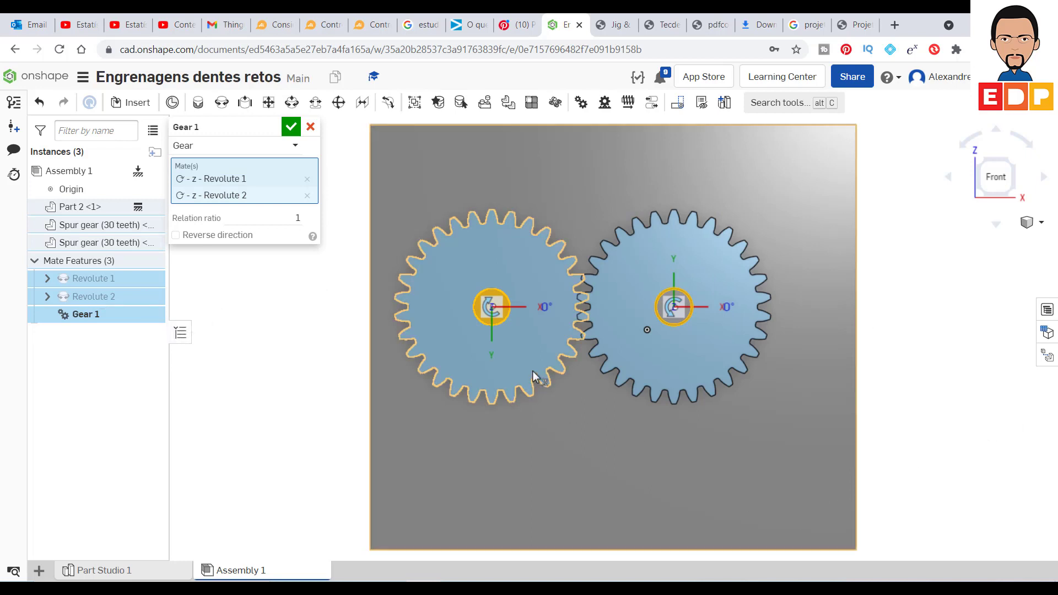
pyautogui.click(546, 309)
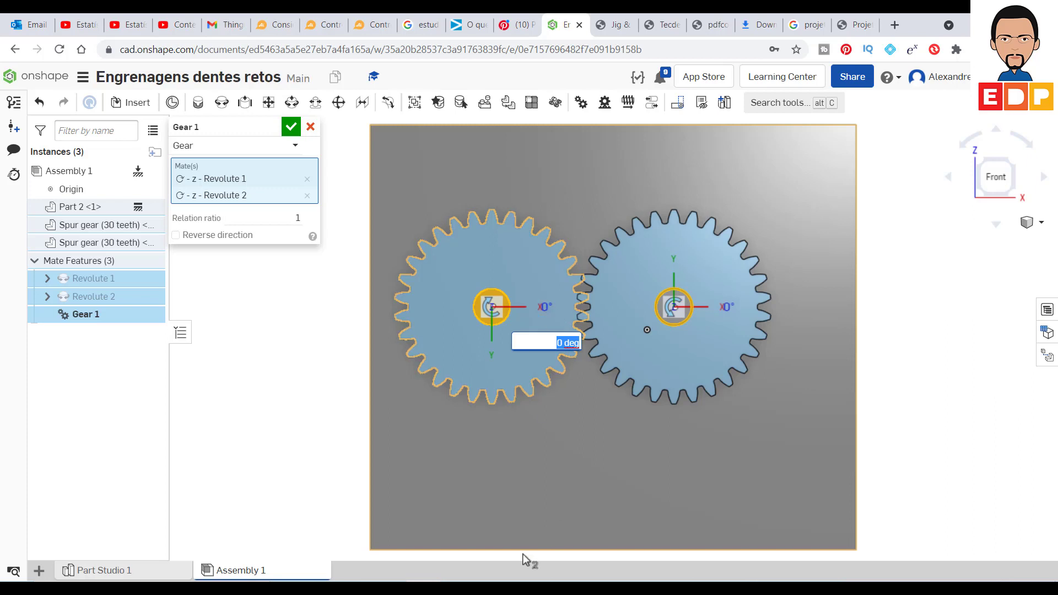
pyautogui.press('BackSpace')
pyautogui.write('1.75')
pyautogui.press('Return')
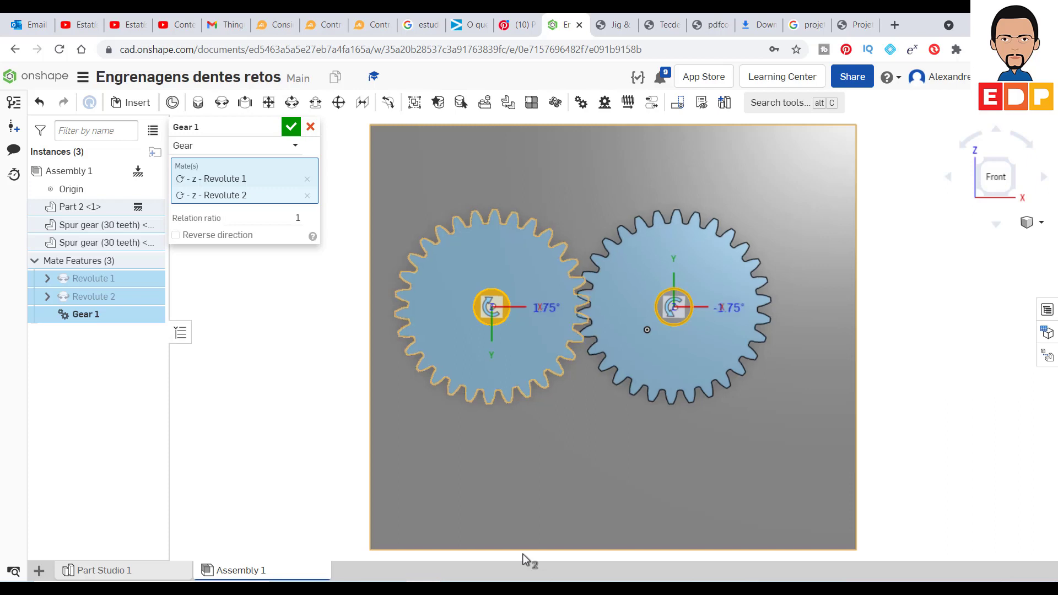
pyautogui.click(537, 309)
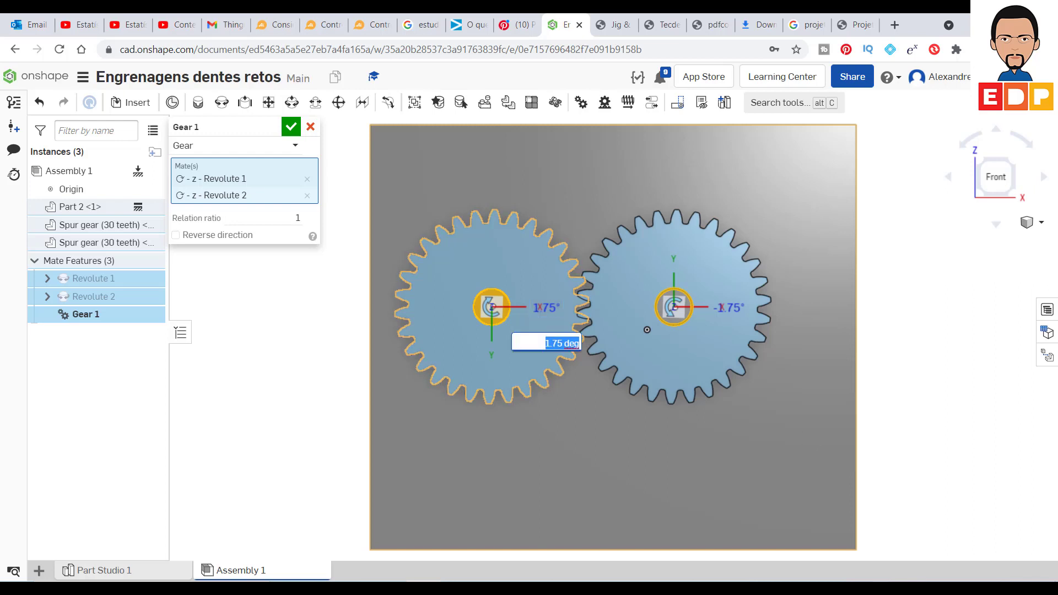
pyautogui.press('BackSpace')
pyautogui.press('Escape')
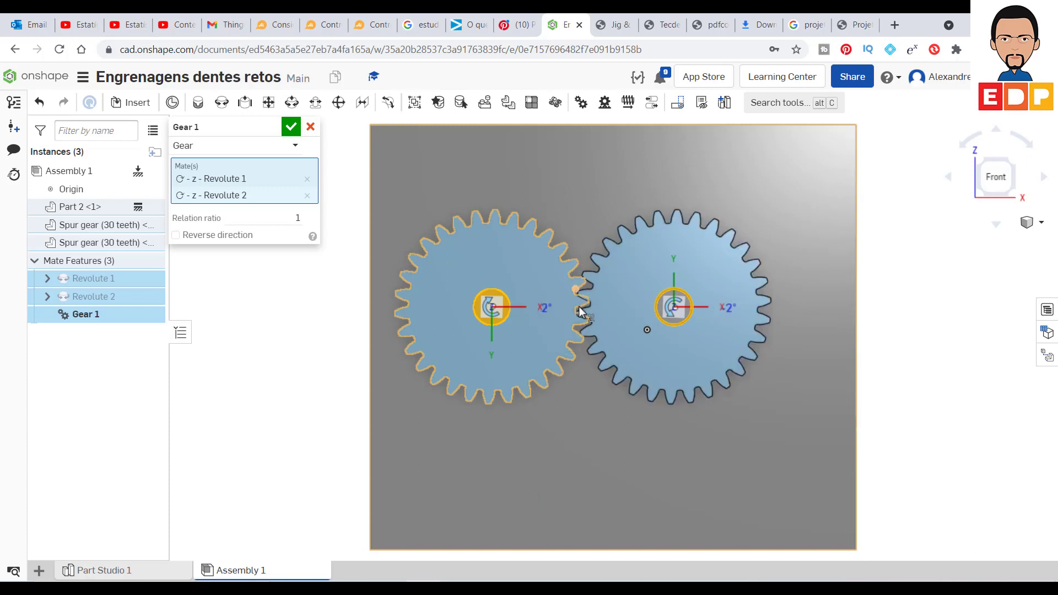
# Change the gear rotation angle to 2.5°
pyautogui.scroll(2, 579, 306)
pyautogui.scroll(2, 579, 307)
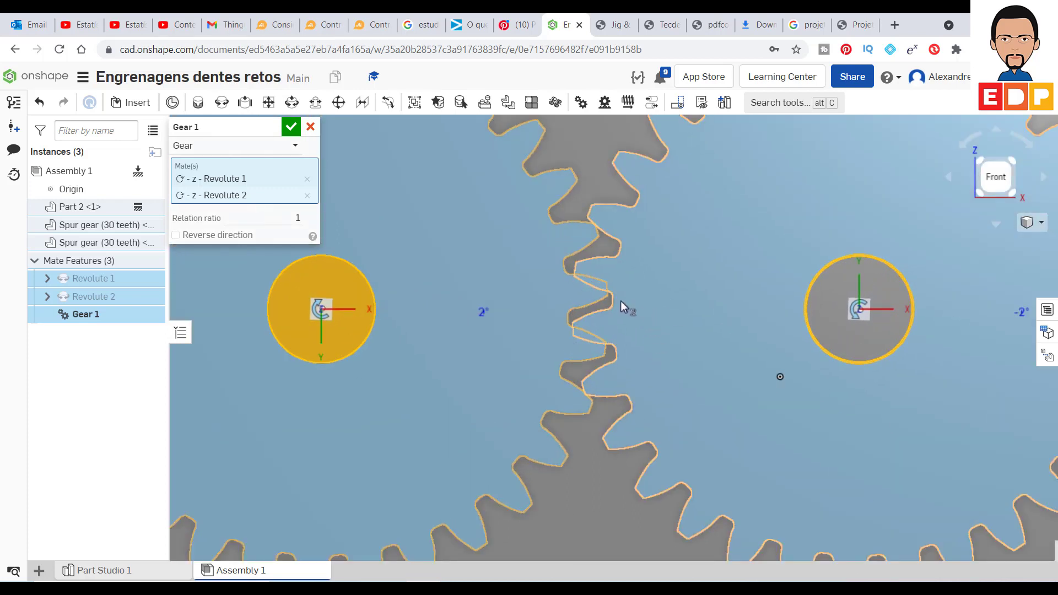
pyautogui.scroll(-2, 613, 293)
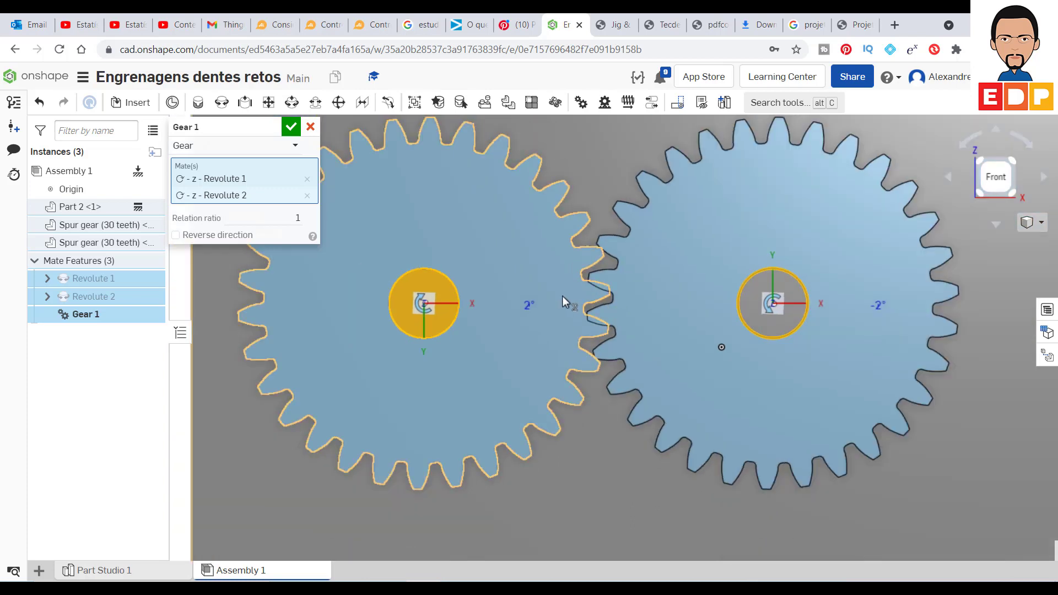
pyautogui.doubleClick(529, 306)
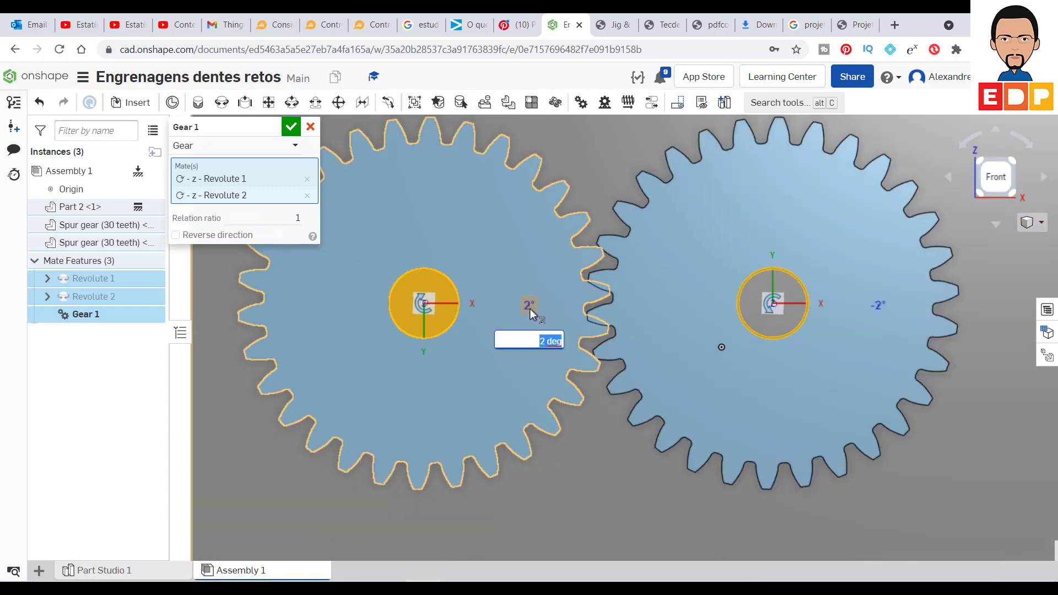
pyautogui.write('2')
pyautogui.write('.5')
pyautogui.press('Return')
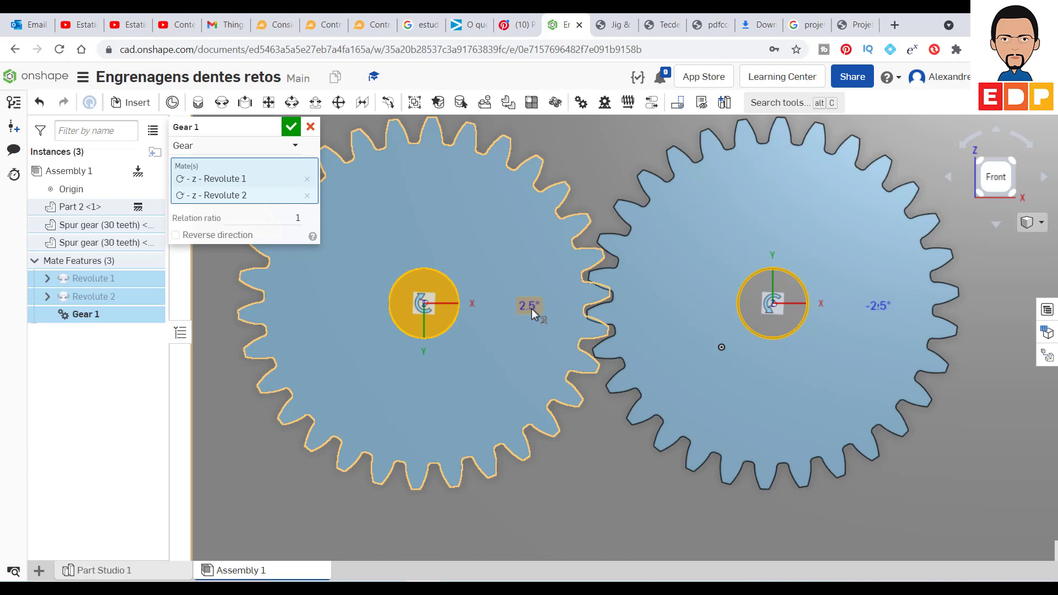
pyautogui.doubleClick(530, 307)
pyautogui.write('2')
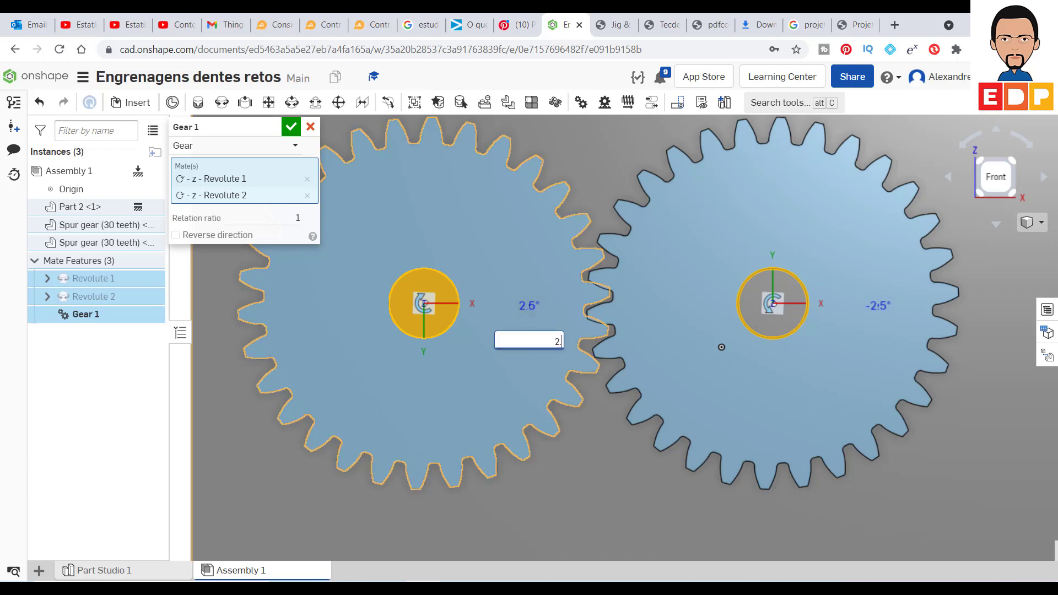
pyautogui.write('.5')
pyautogui.press('Return')
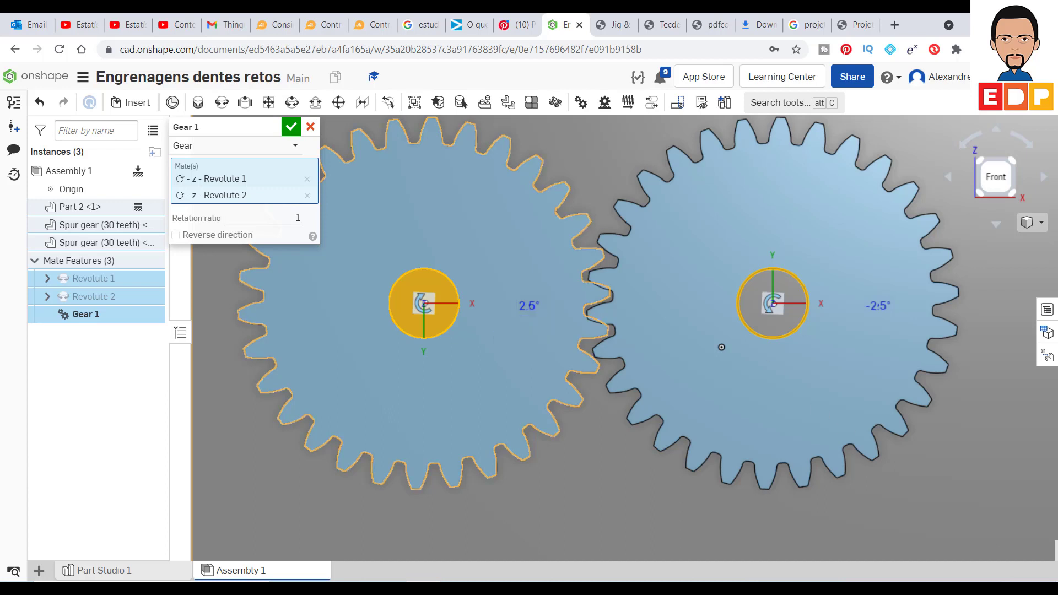
# Adjust the gear rotation angle to 2.85°
pyautogui.scroll(2, 728, 392)
pyautogui.scroll(3, 728, 392)
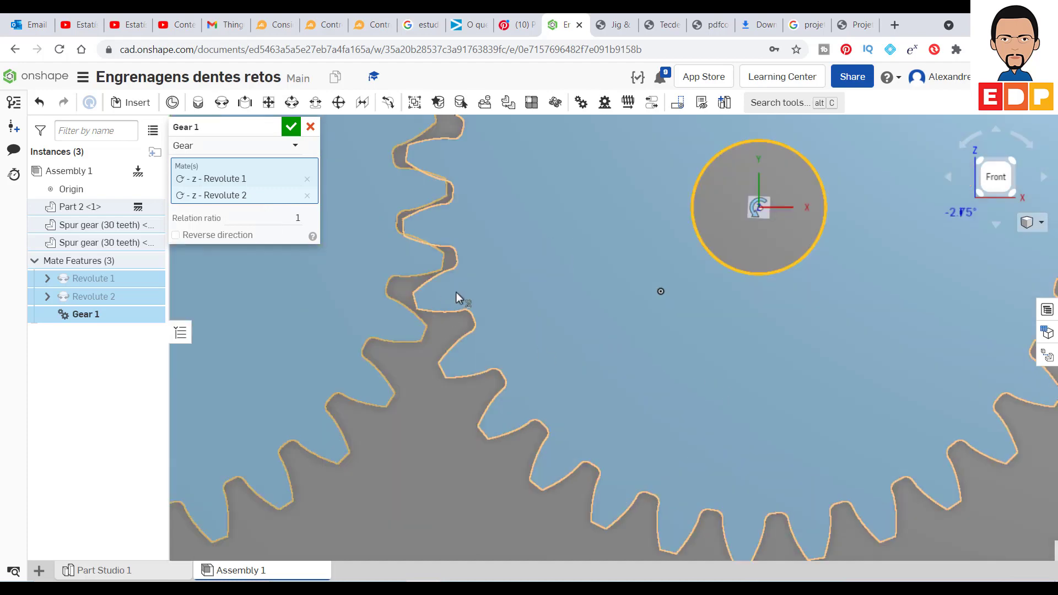
pyautogui.scroll(-3, 462, 283)
pyautogui.scroll(-3, 465, 283)
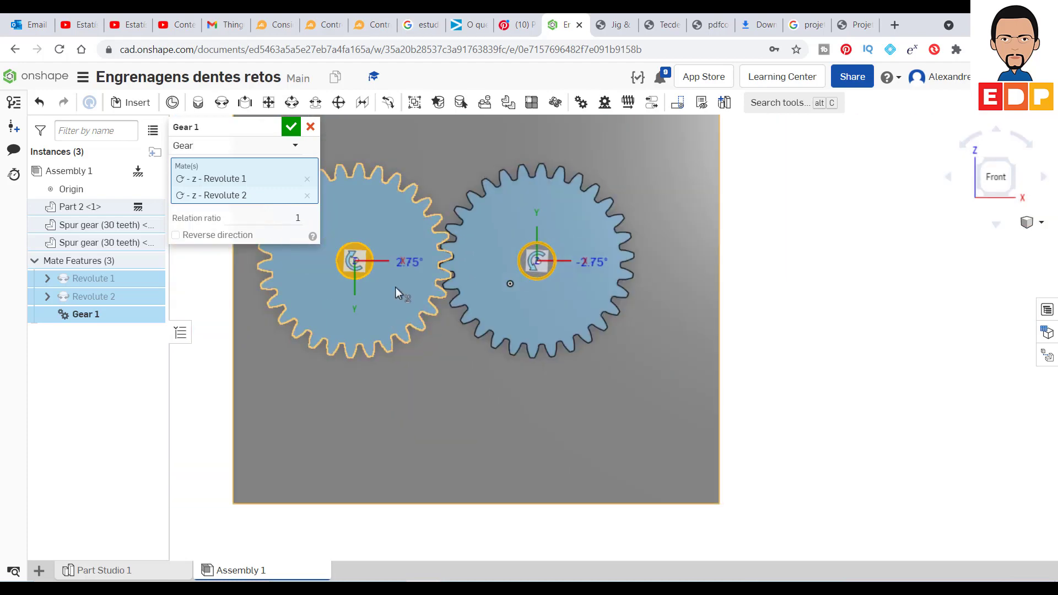
pyautogui.doubleClick(411, 263)
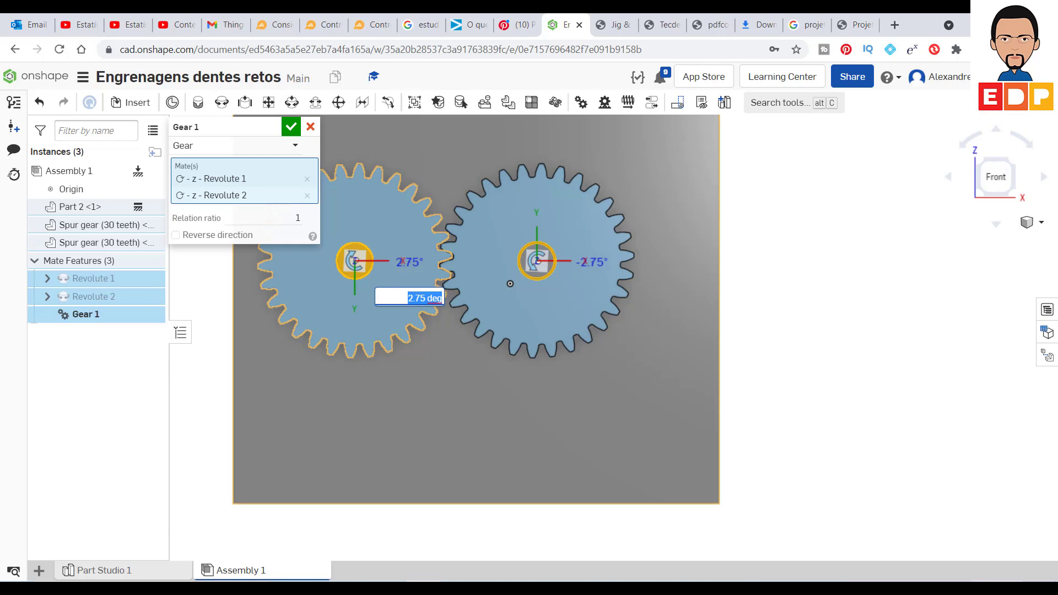
pyautogui.write('2')
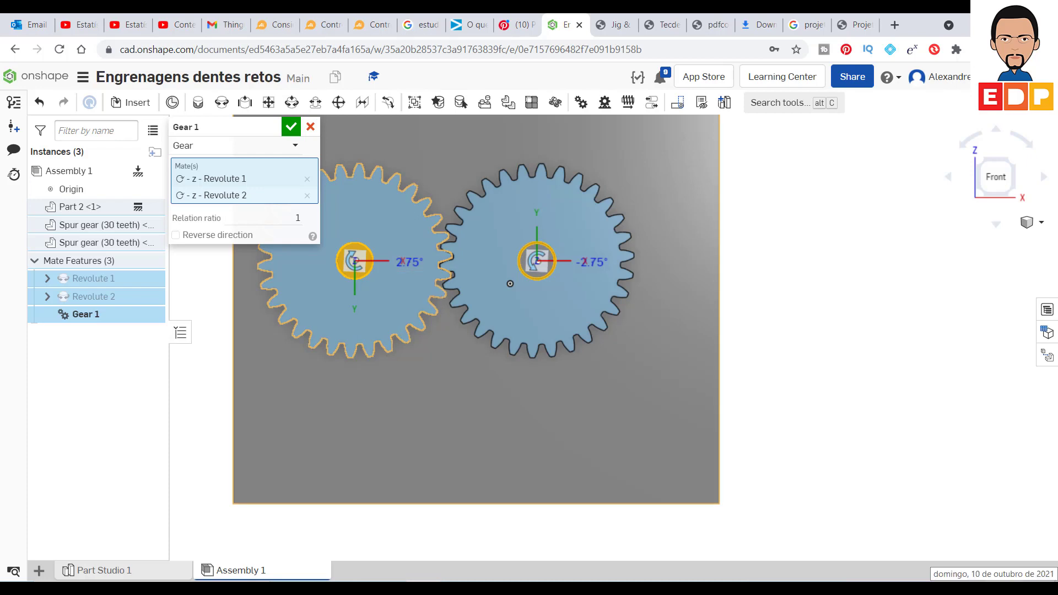
pyautogui.press('Return')
# Settle the gear rotation angle at 3° so the teeth mesh
pyautogui.scroll(5, 481, 389)
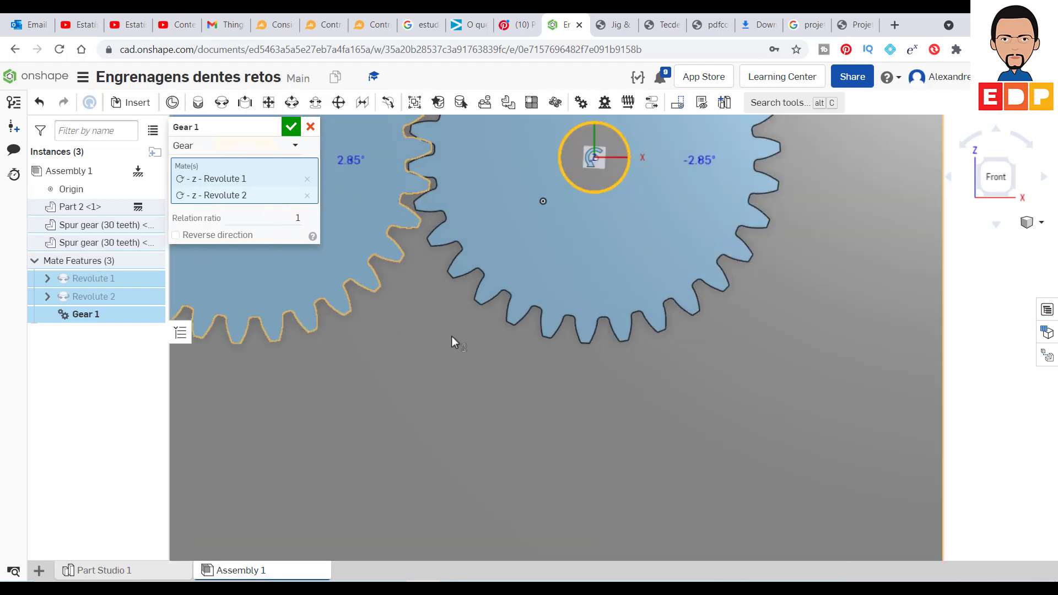
pyautogui.scroll(2, 523, 493)
pyautogui.scroll(1, 529, 502)
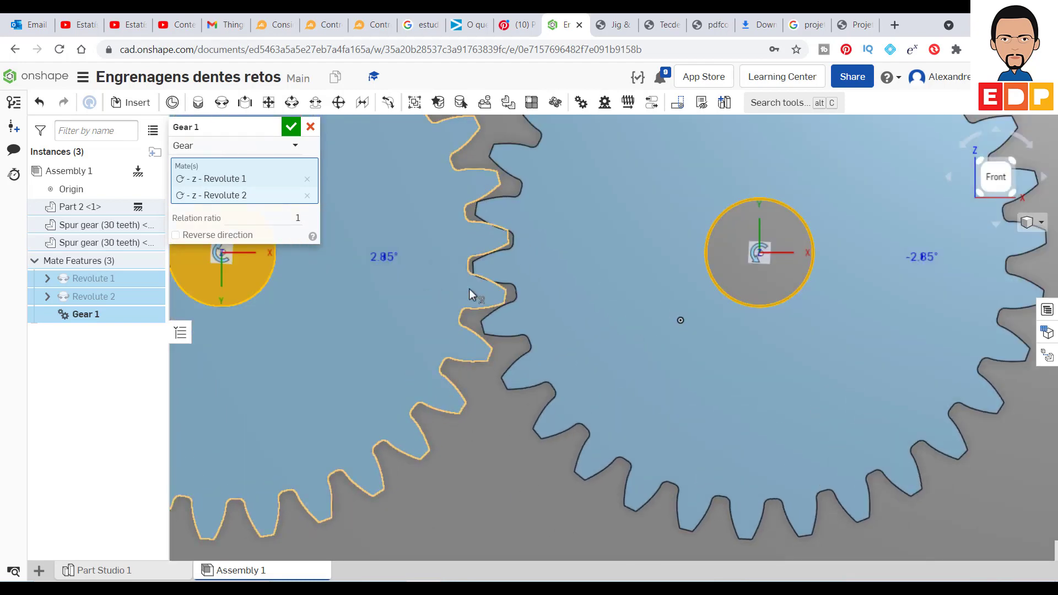
pyautogui.scroll(-3, 469, 289)
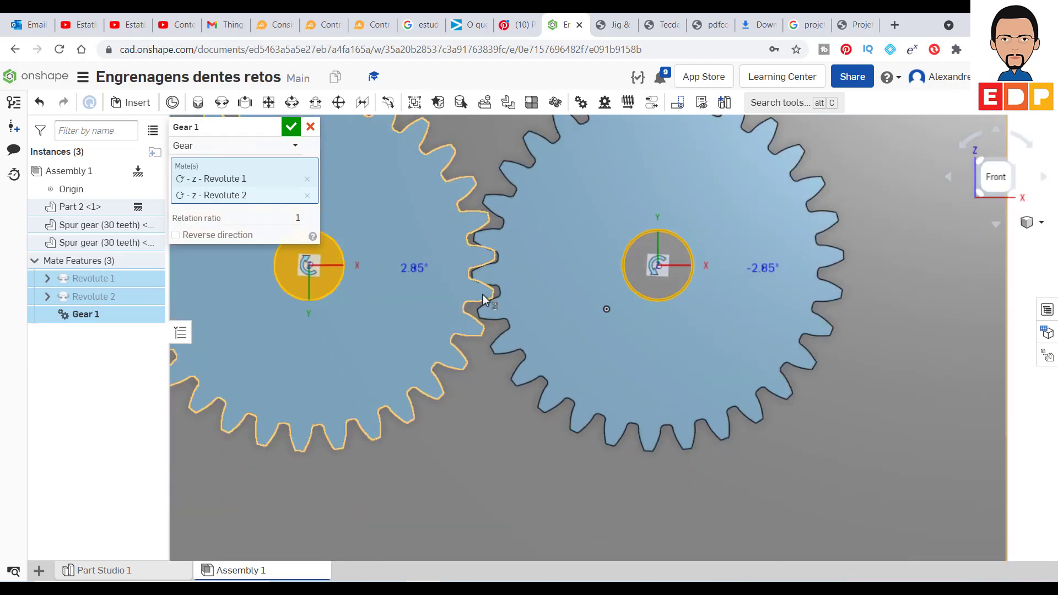
pyautogui.click(418, 266)
pyautogui.write('3')
pyautogui.press('Return')
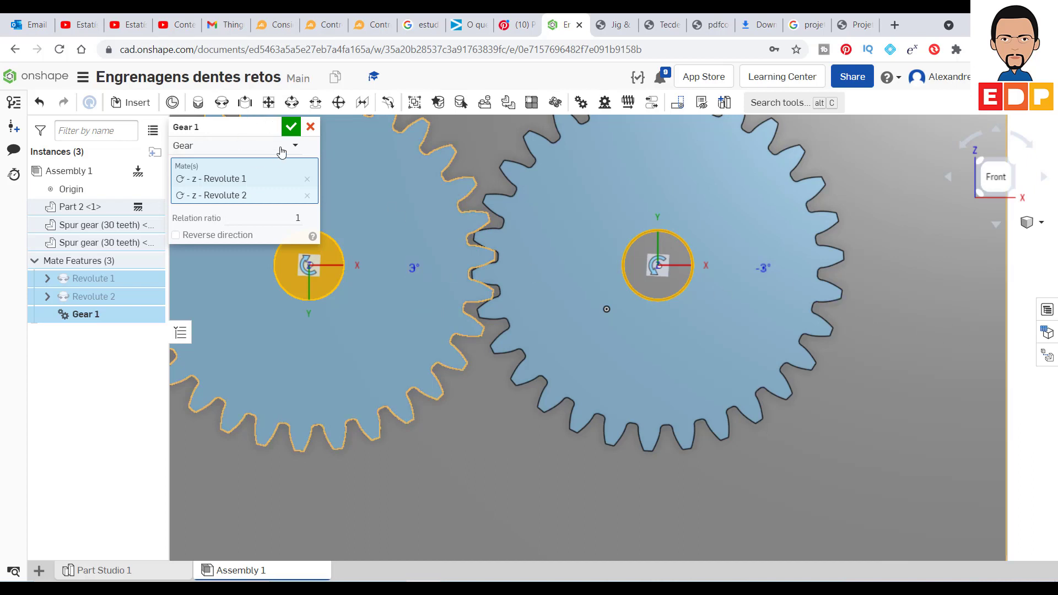
# Commit Gear 1, then play a 100-step looping 0–360° Revolute 1 animation and stop it
pyautogui.click(291, 129)
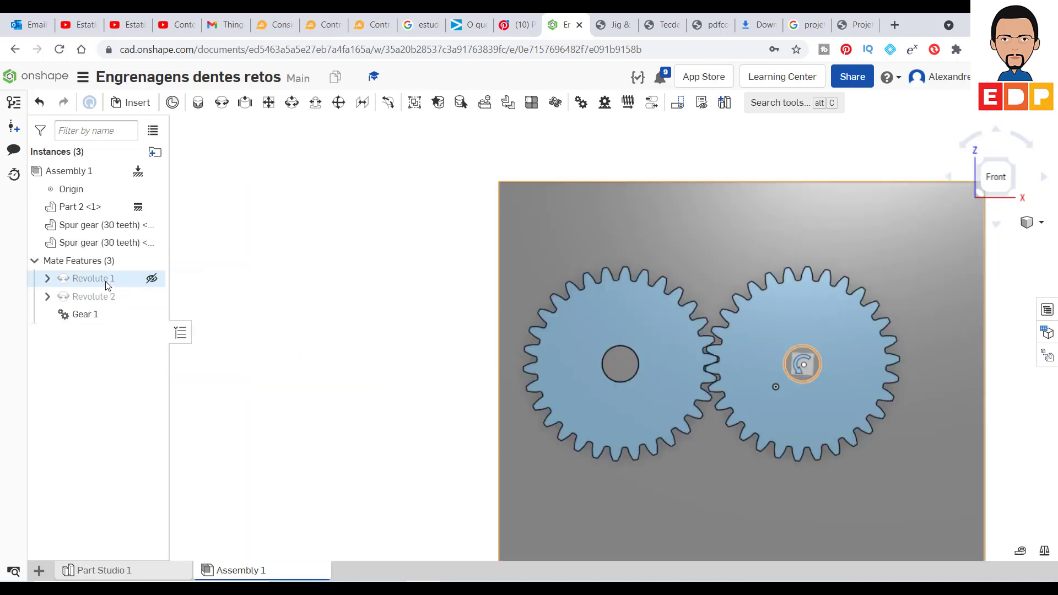
pyautogui.rightClick(107, 282)
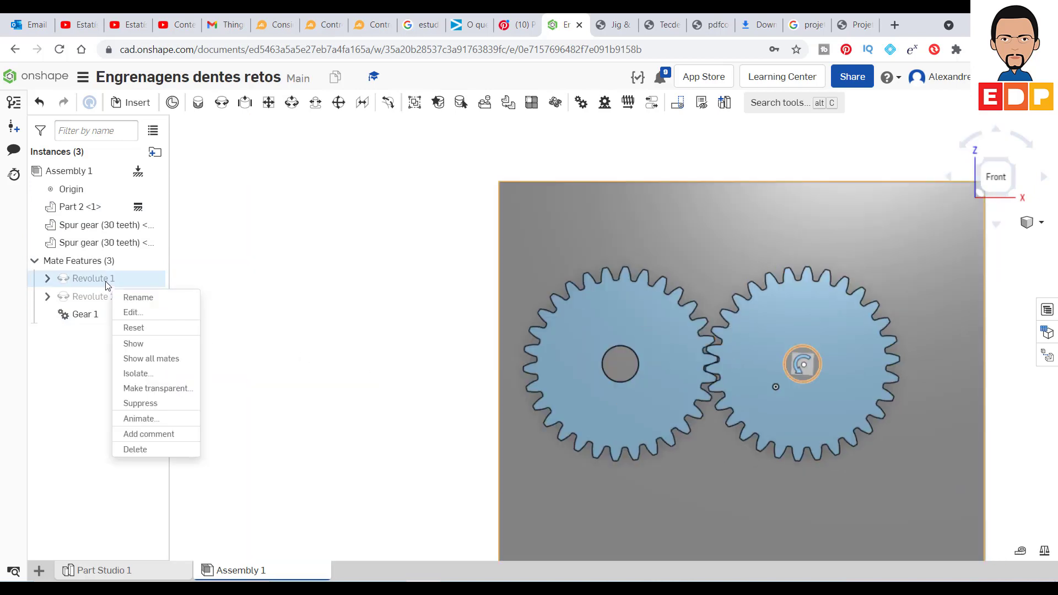
pyautogui.click(149, 418)
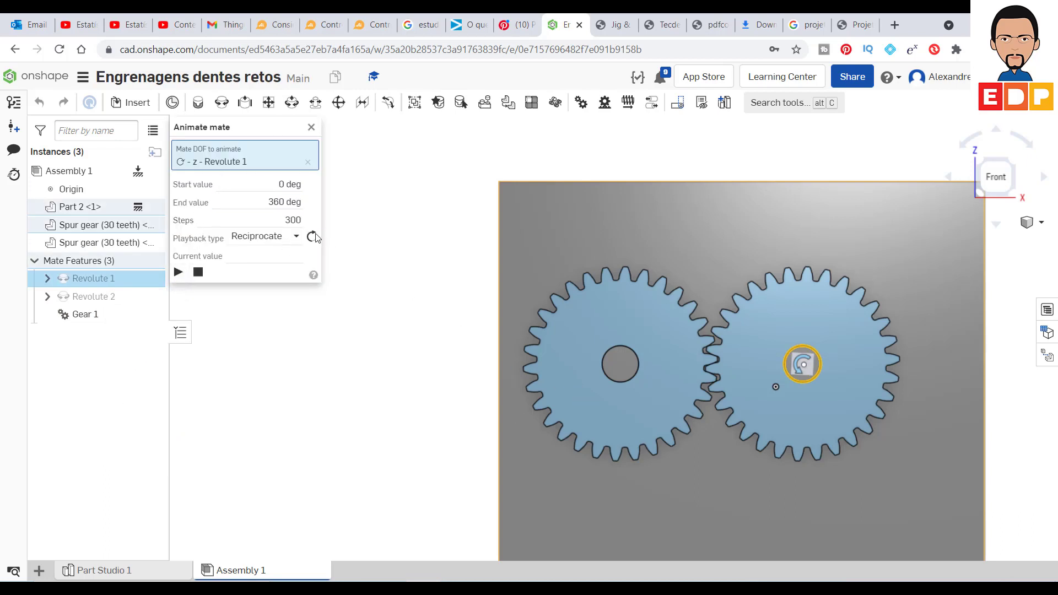
pyautogui.click(298, 241)
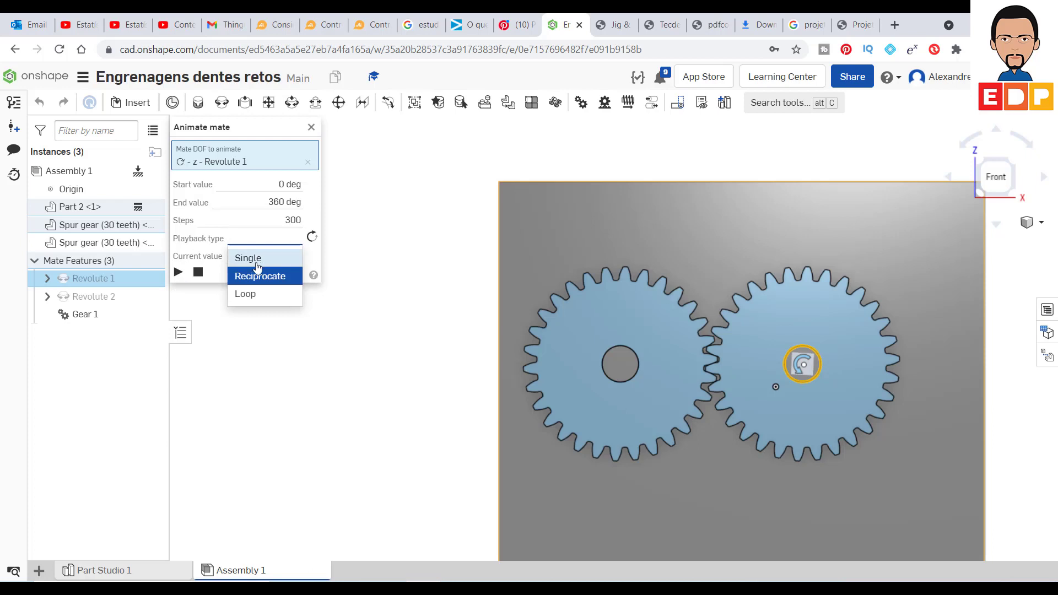
pyautogui.click(266, 294)
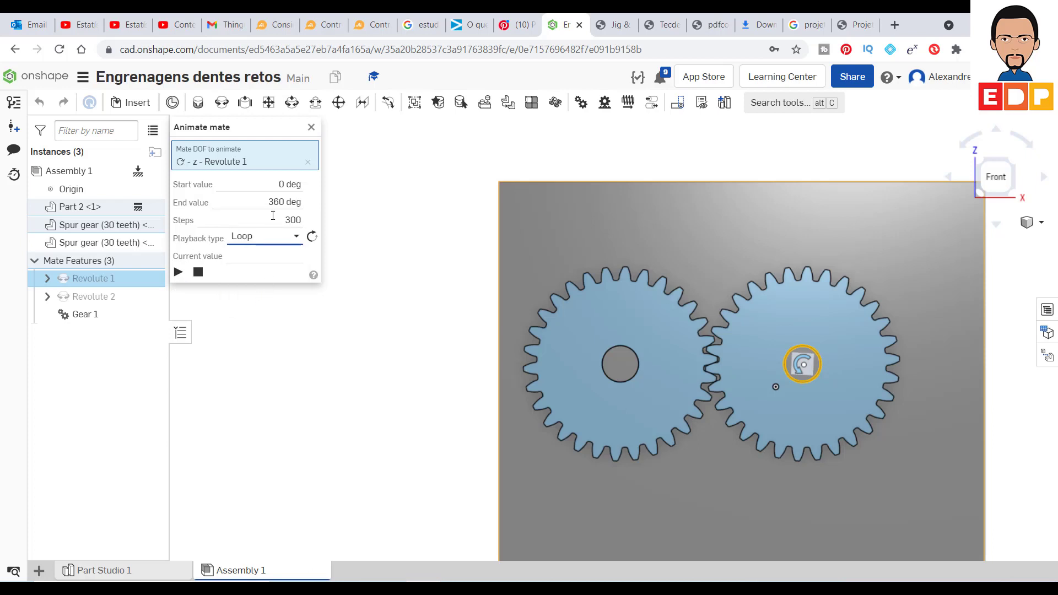
pyautogui.doubleClick(300, 220)
pyautogui.write('1')
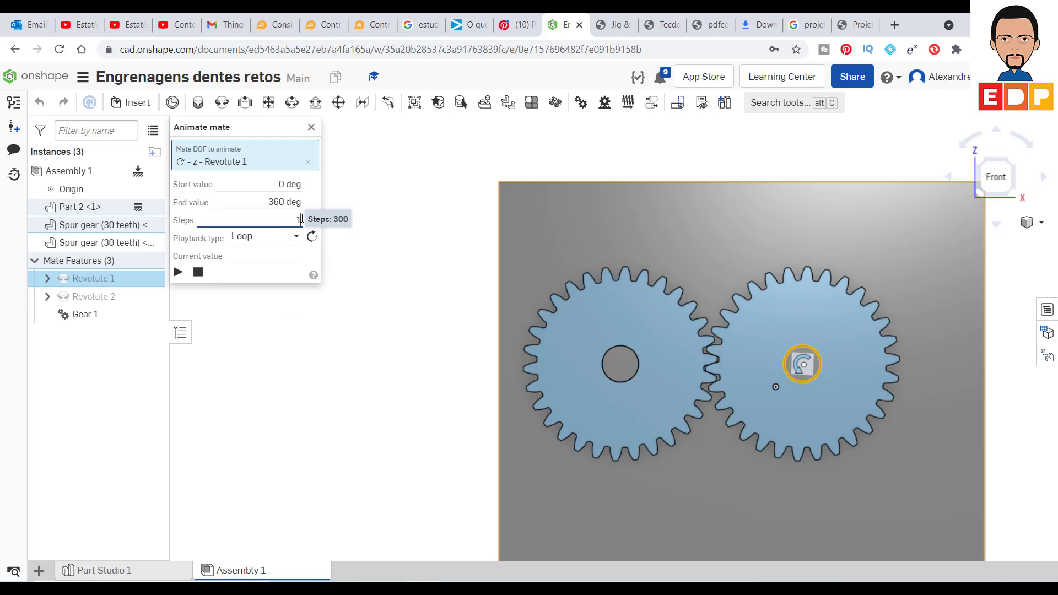
pyautogui.write('0')
pyautogui.press('Return')
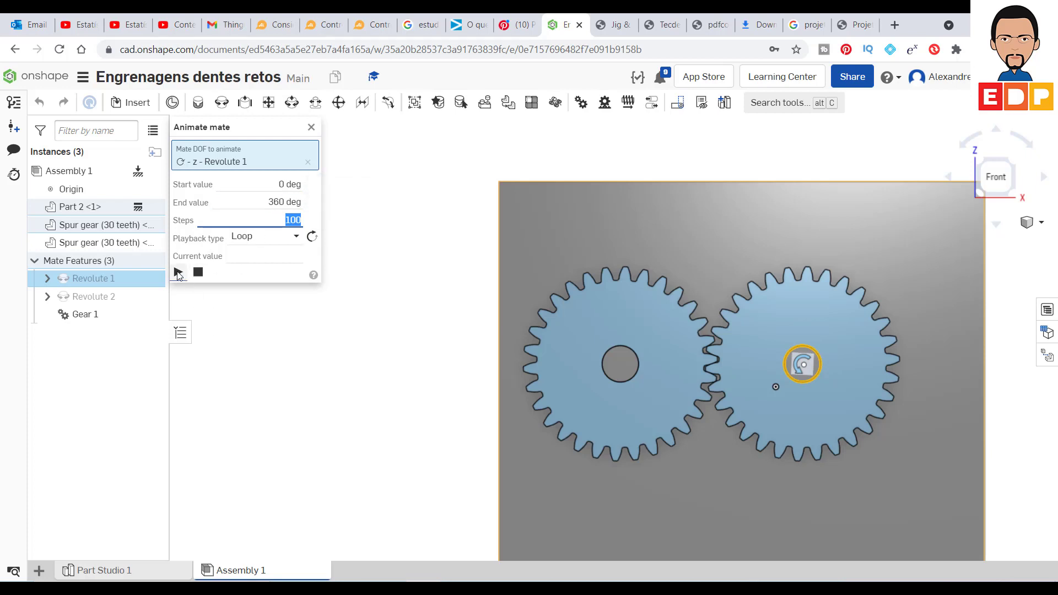
pyautogui.click(439, 458)
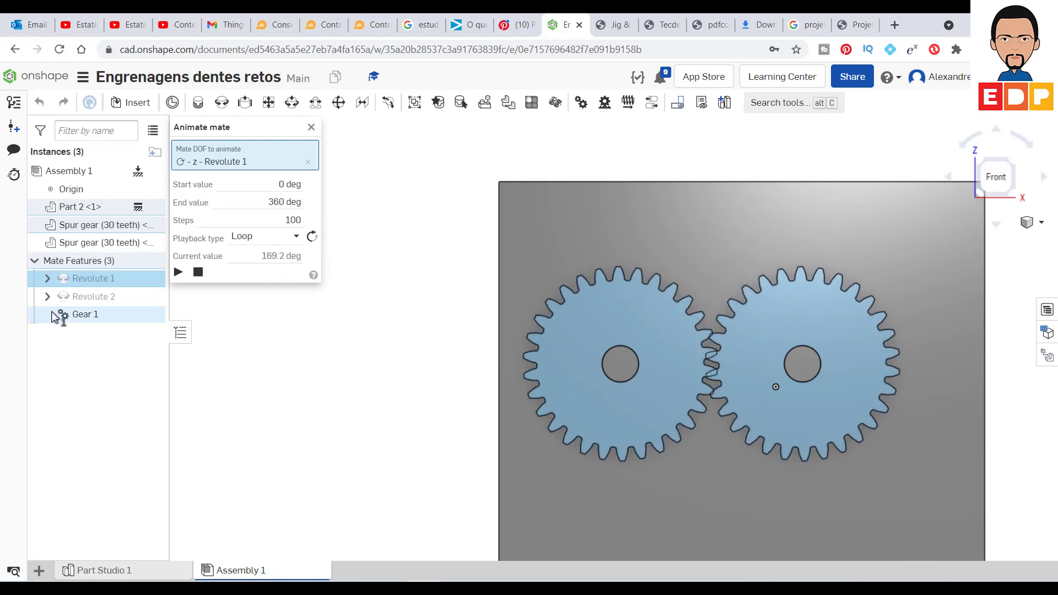
pyautogui.click(311, 127)
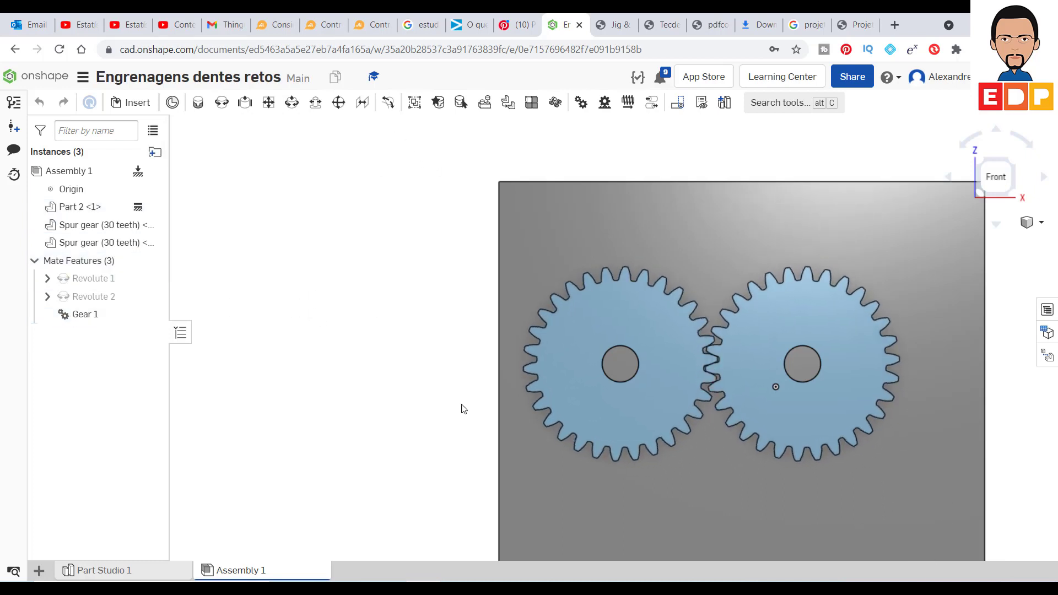
# Enable Reverse direction on the Gear 1 relation
pyautogui.doubleClick(88, 315)
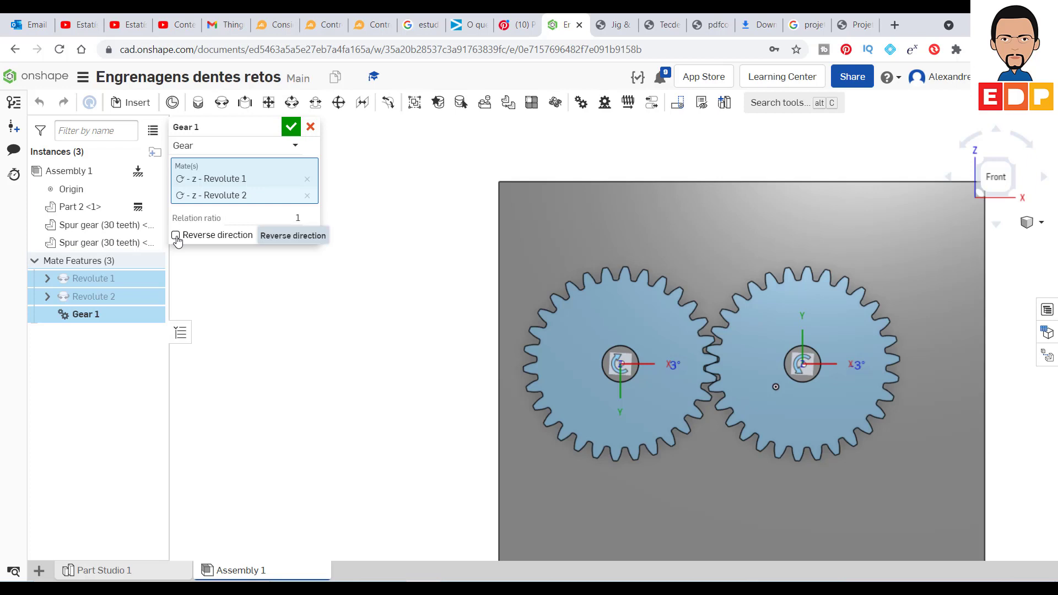
pyautogui.click(176, 236)
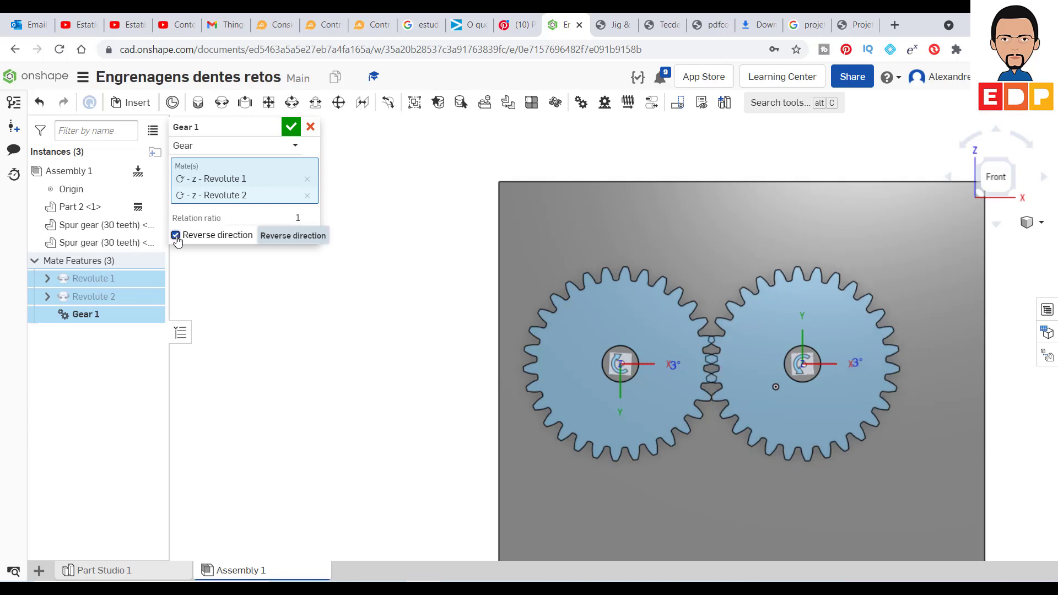
pyautogui.click(291, 127)
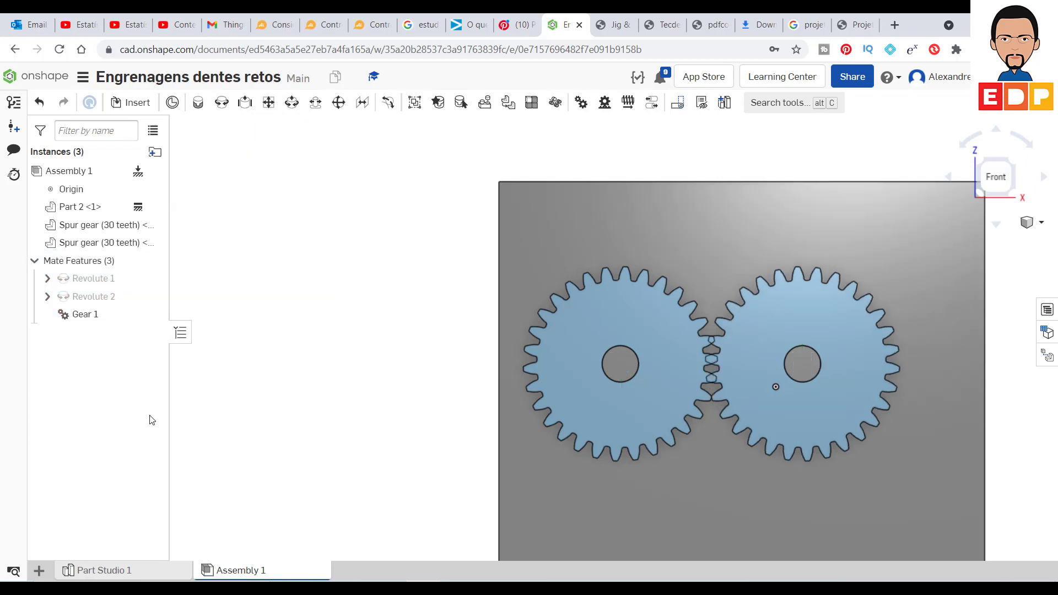
# Run a 300-step reciprocating Revolute 1 animation, then stop it
pyautogui.rightClick(109, 284)
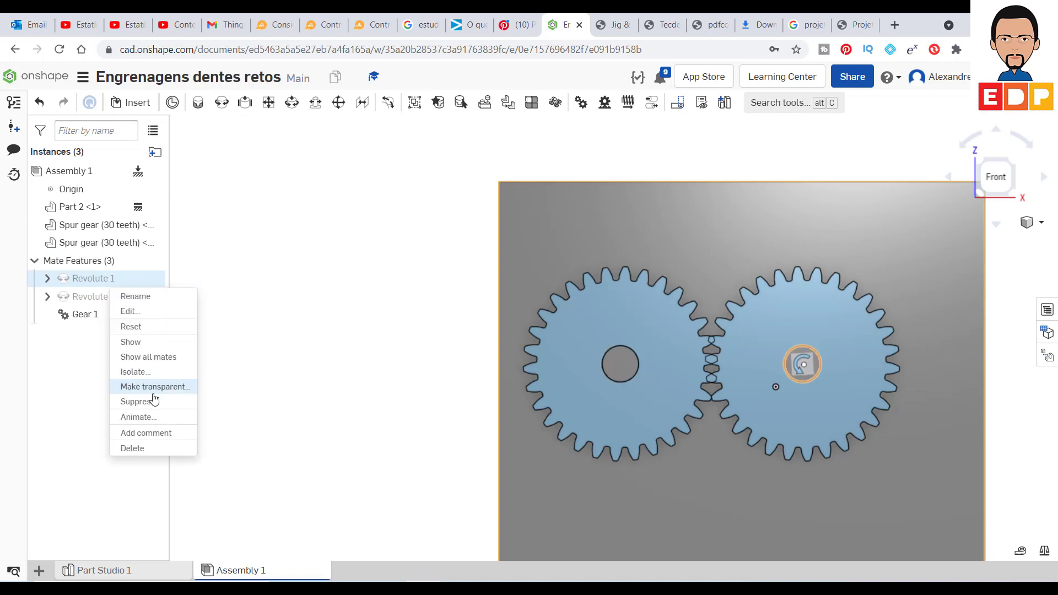
pyautogui.click(144, 424)
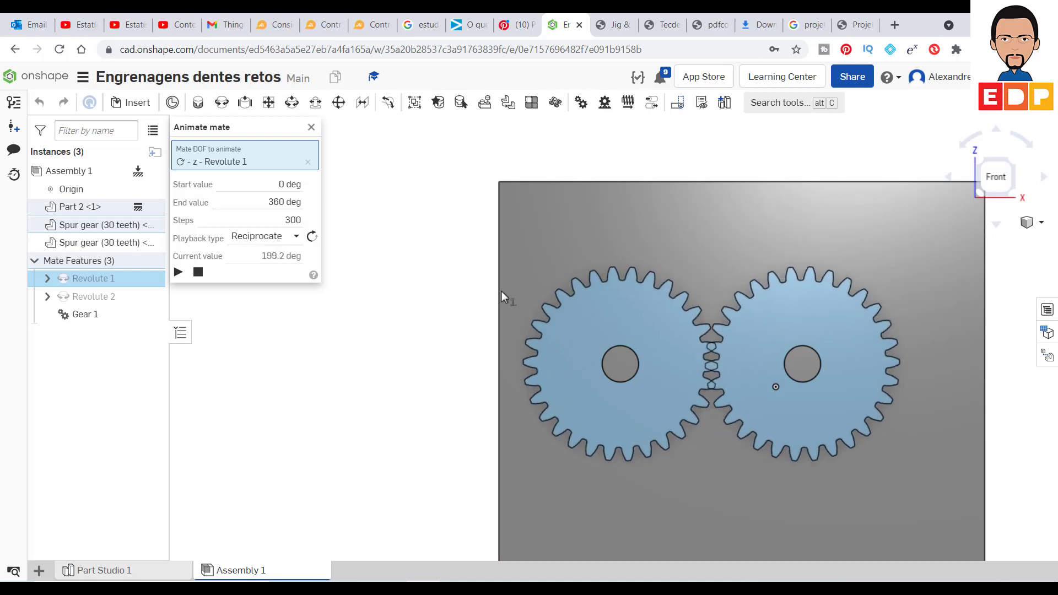
pyautogui.click(312, 127)
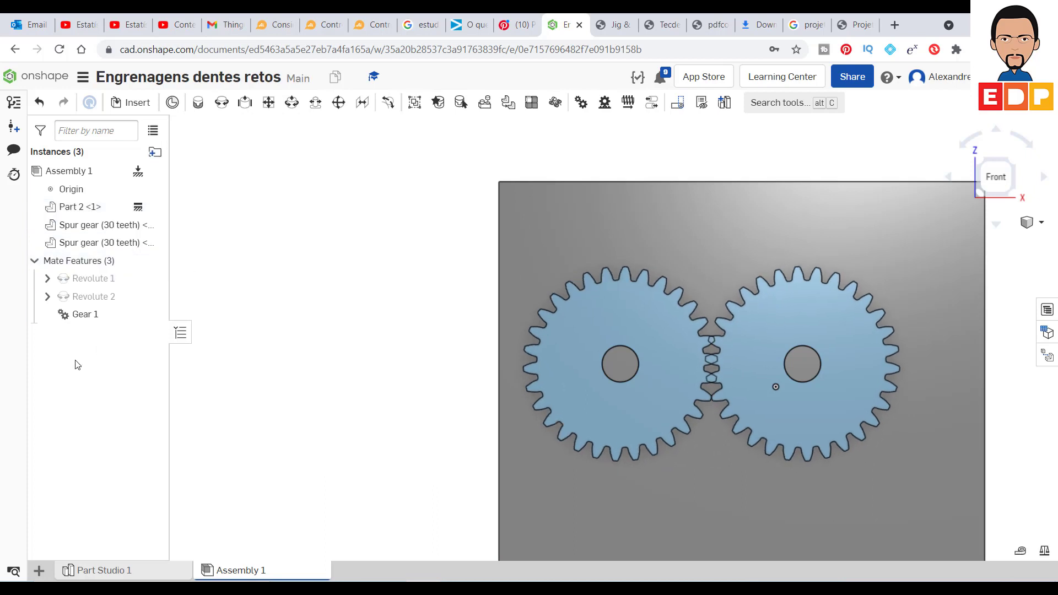
# Reopen Gear 1, set both gears' rotation offsets to 3°, and confirm it
pyautogui.doubleClick(98, 320)
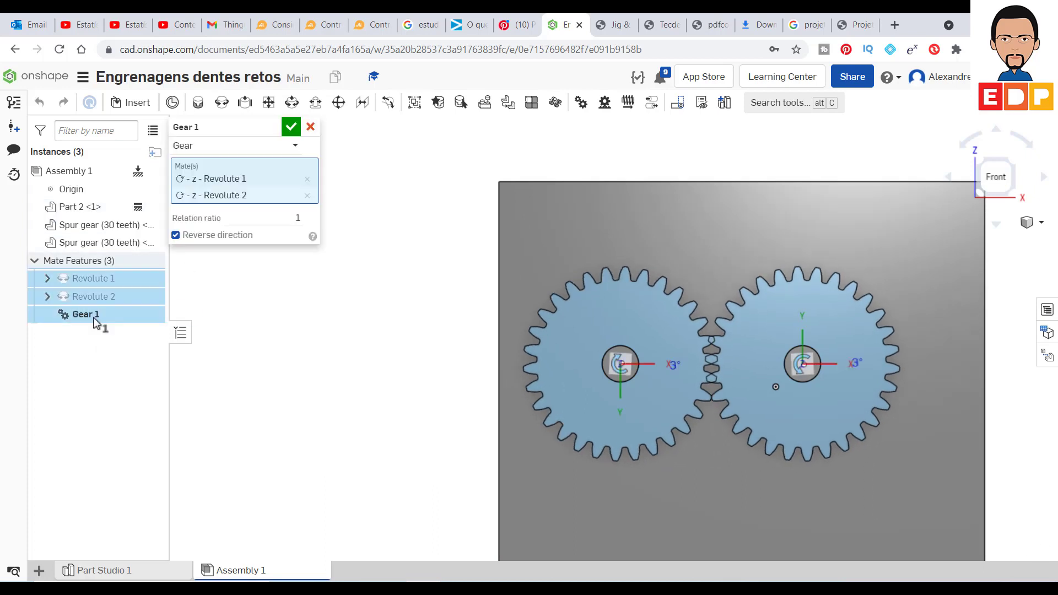
pyautogui.moveTo(685, 368); pyautogui.dragTo(676, 366)
pyautogui.click(676, 366)
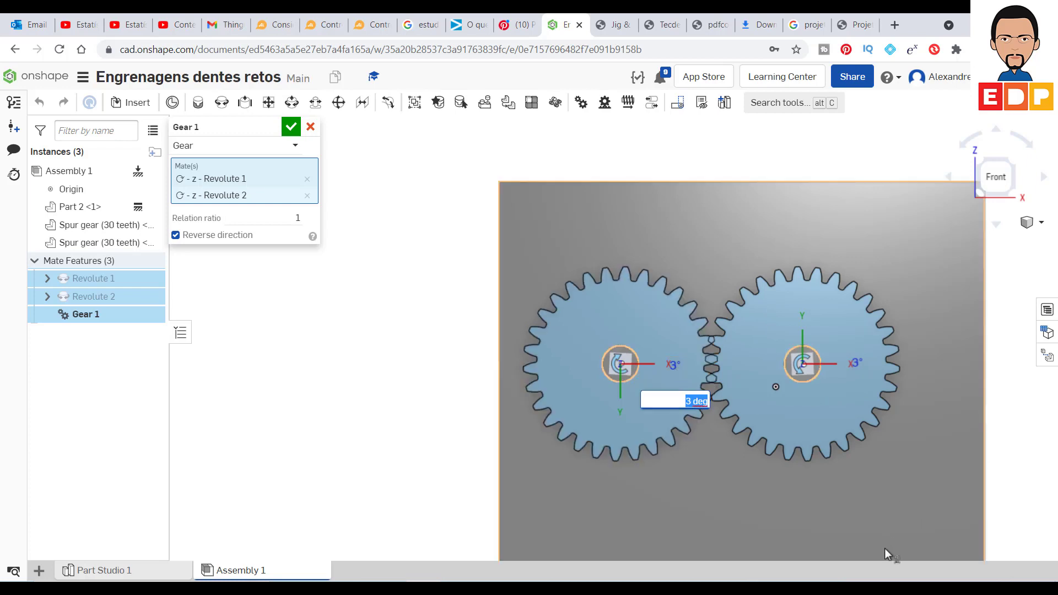
pyautogui.write('3')
pyautogui.press('Return')
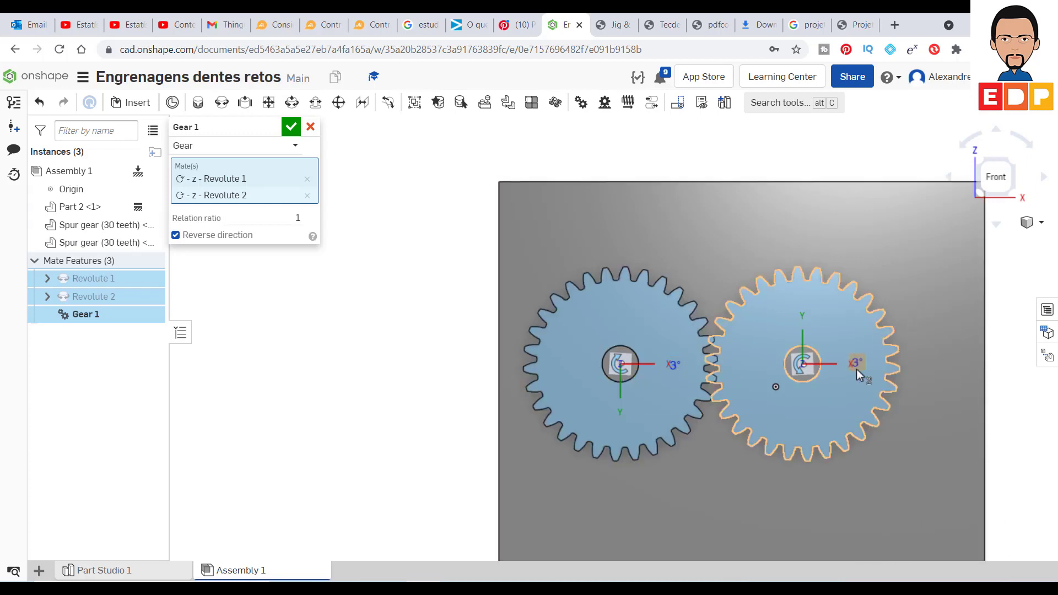
pyautogui.click(855, 370)
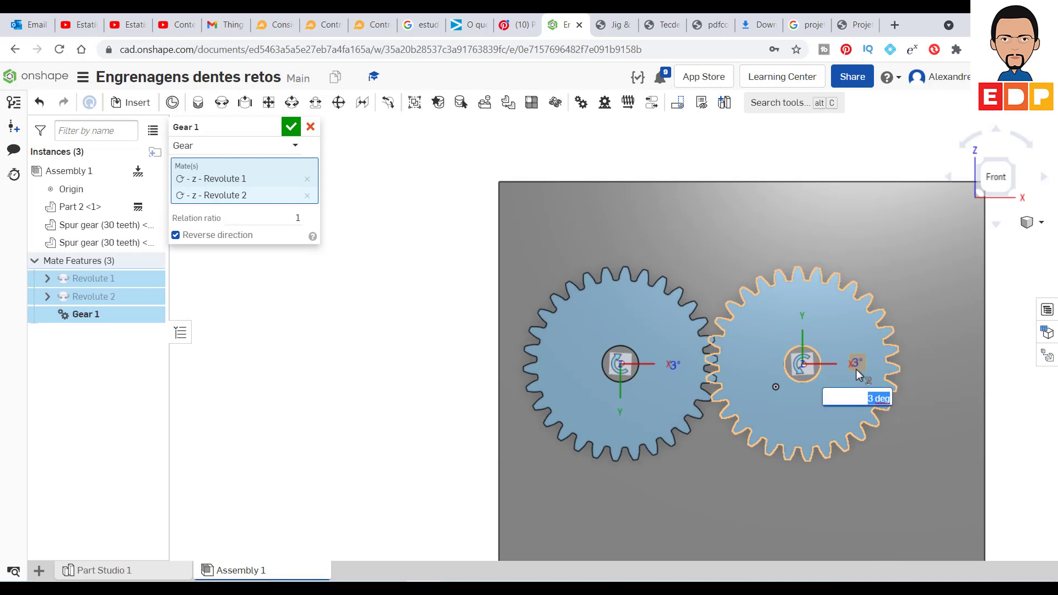
pyautogui.press('BackSpace')
pyautogui.write('3')
pyautogui.press('Return')
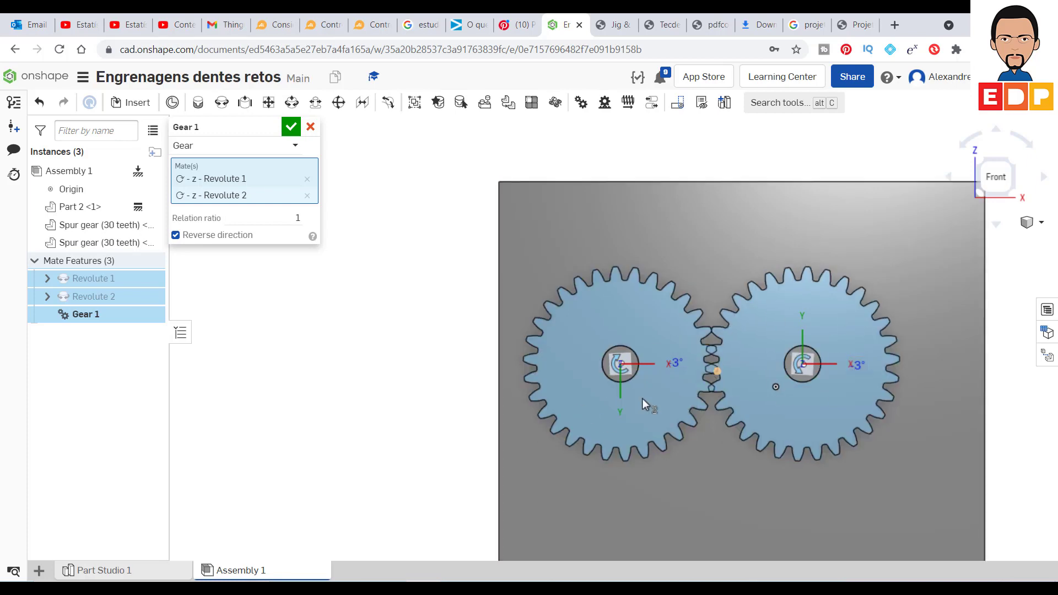
pyautogui.click(292, 127)
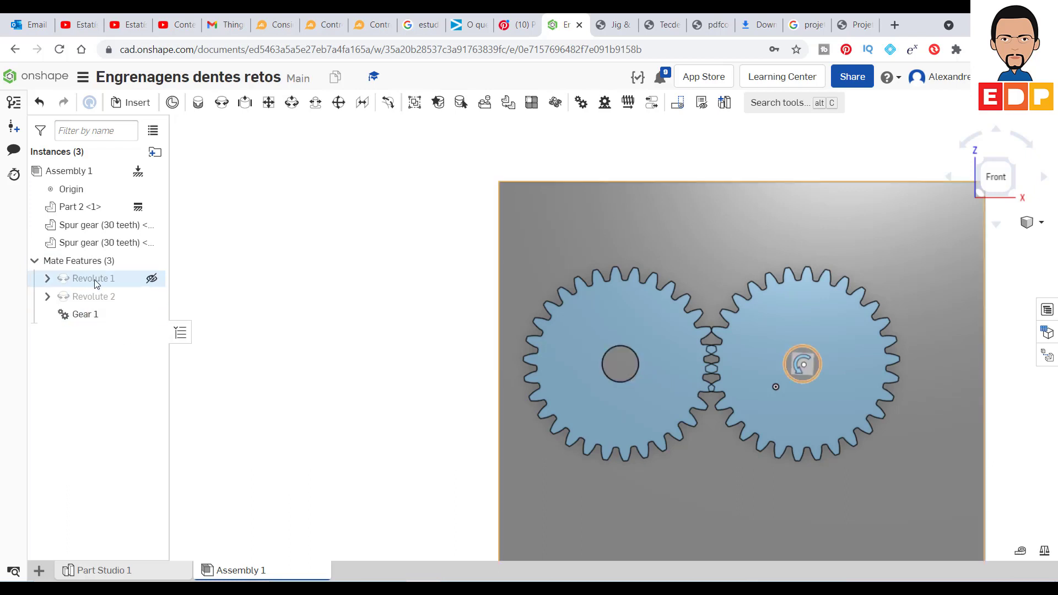
# Show Revolute 1's plate mate connector and open it with Move enabled
pyautogui.click(47, 278)
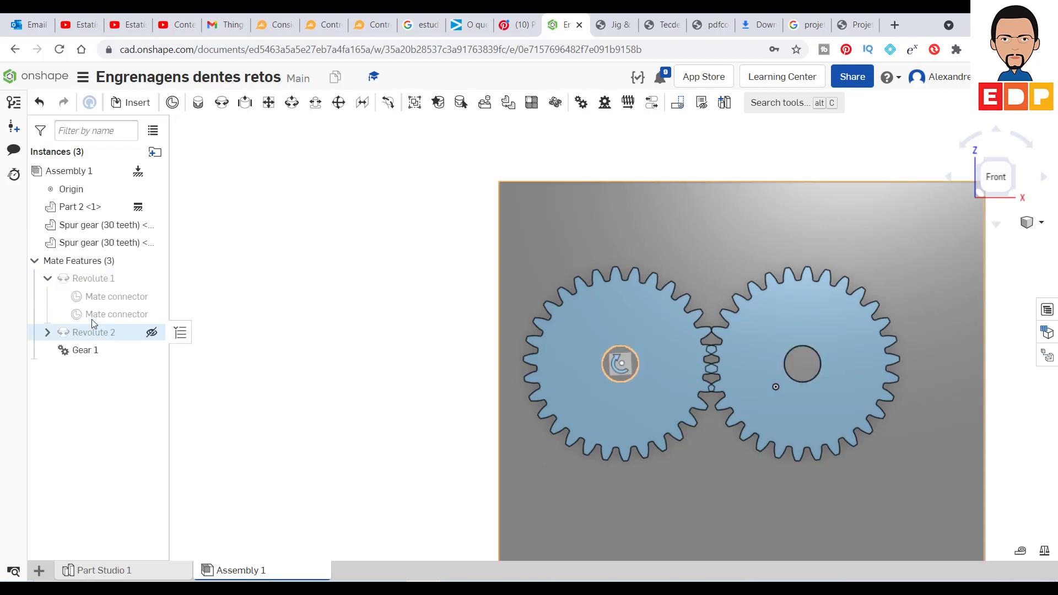
pyautogui.moveTo(111, 315)
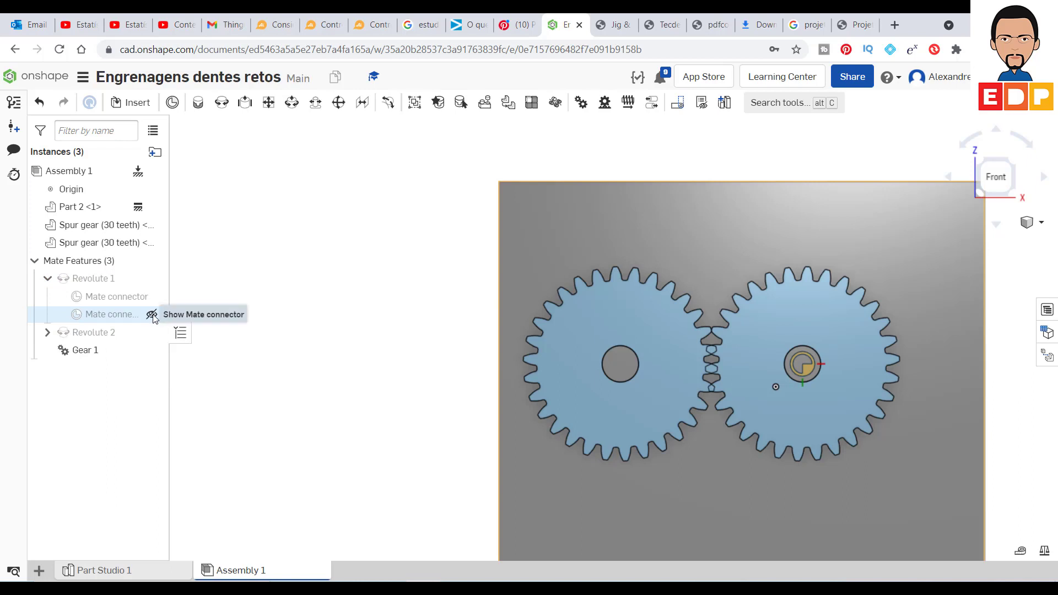
pyautogui.click(151, 314)
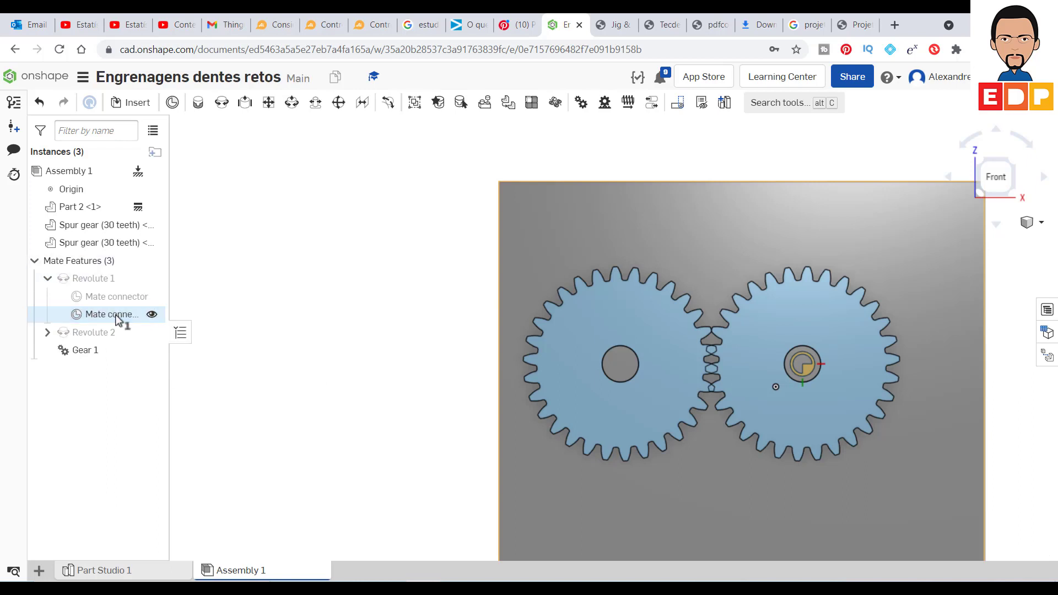
pyautogui.doubleClick(118, 315)
pyautogui.click(176, 219)
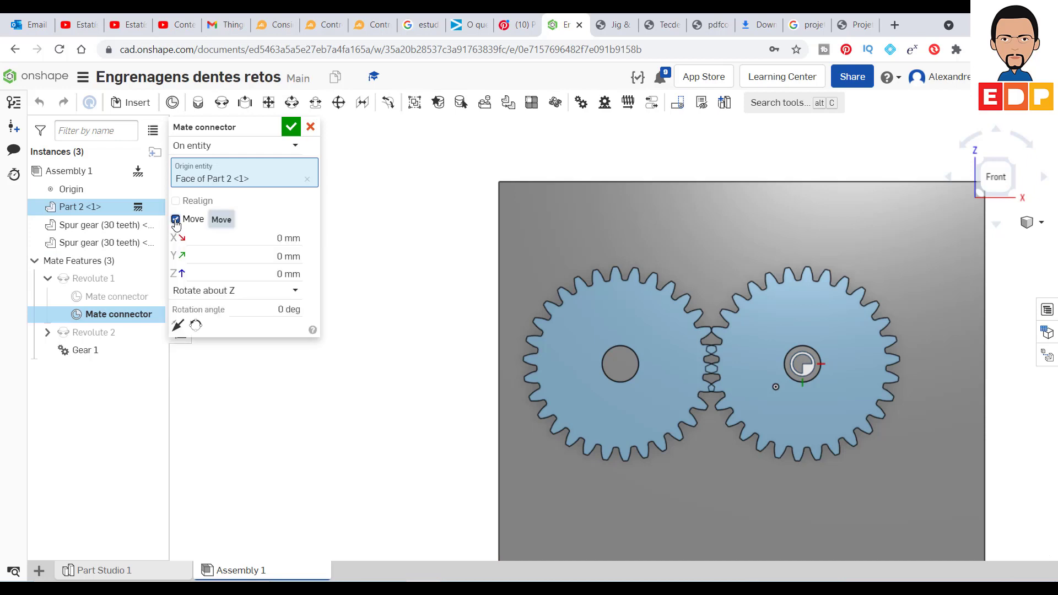
# Rotate the connector 6° about Z, accept it, and hide it again
pyautogui.click(286, 309)
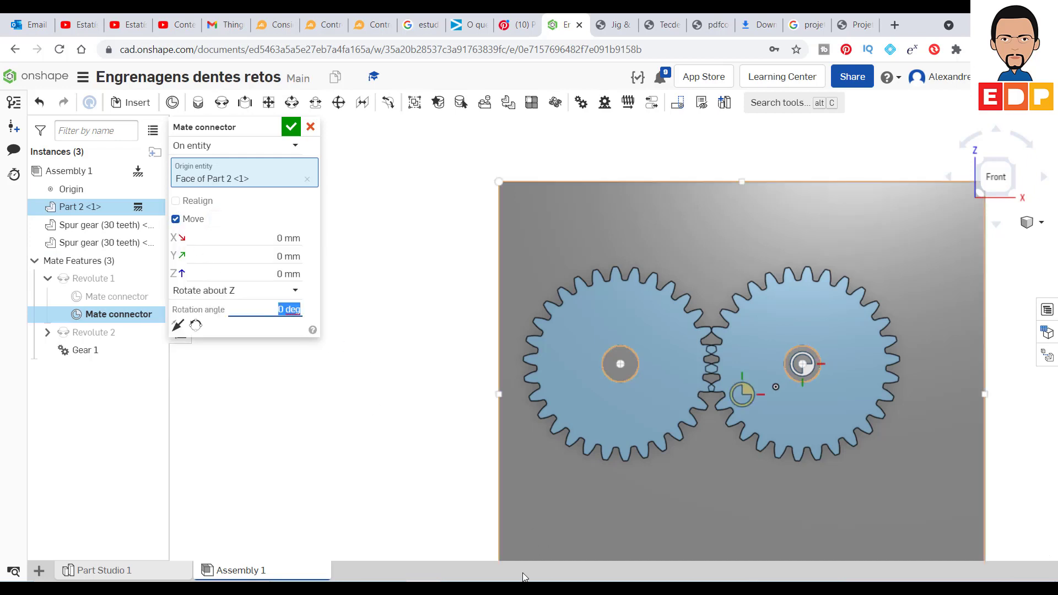
pyautogui.write('3')
pyautogui.press('Return')
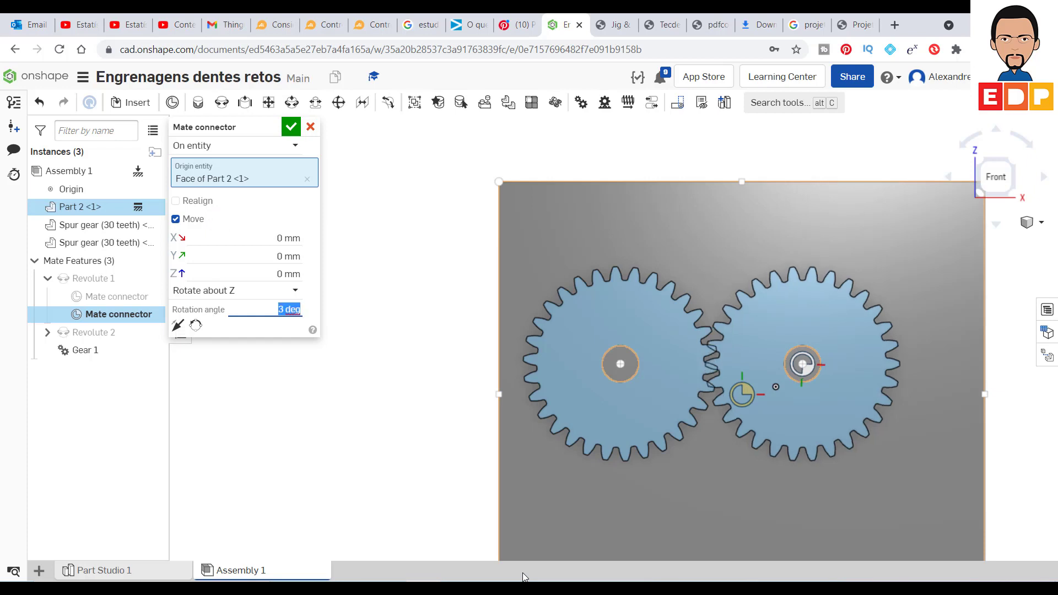
pyautogui.write('4')
pyautogui.write('.5')
pyautogui.press('Return')
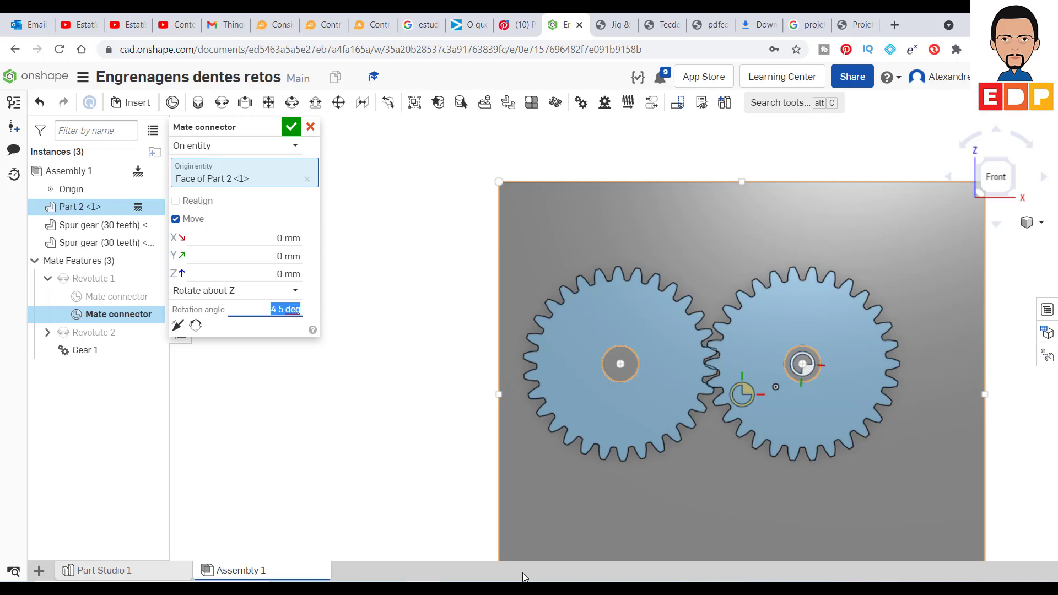
pyautogui.write('5')
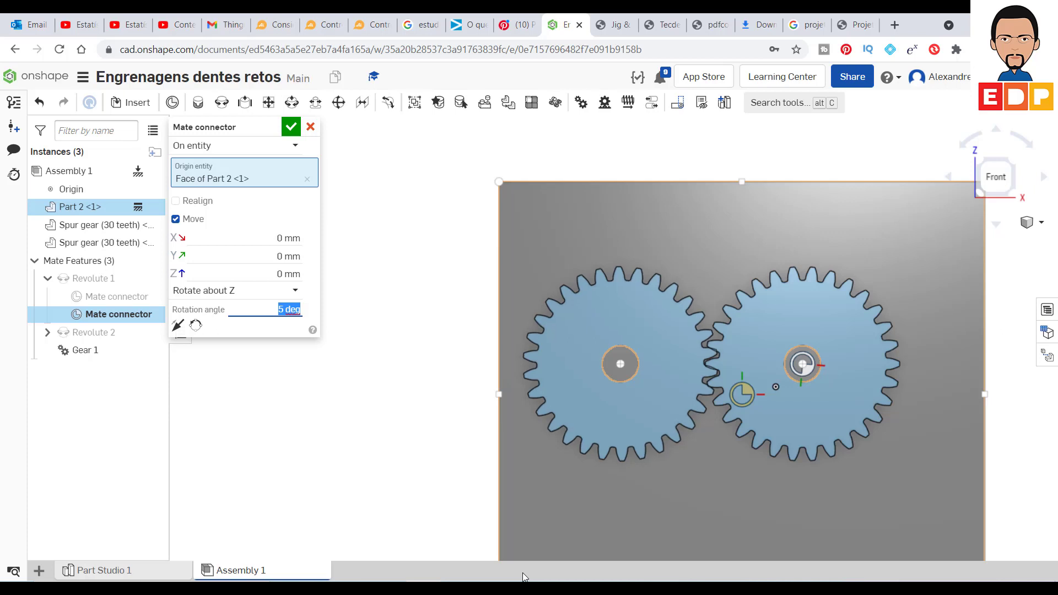
pyautogui.press('Up')
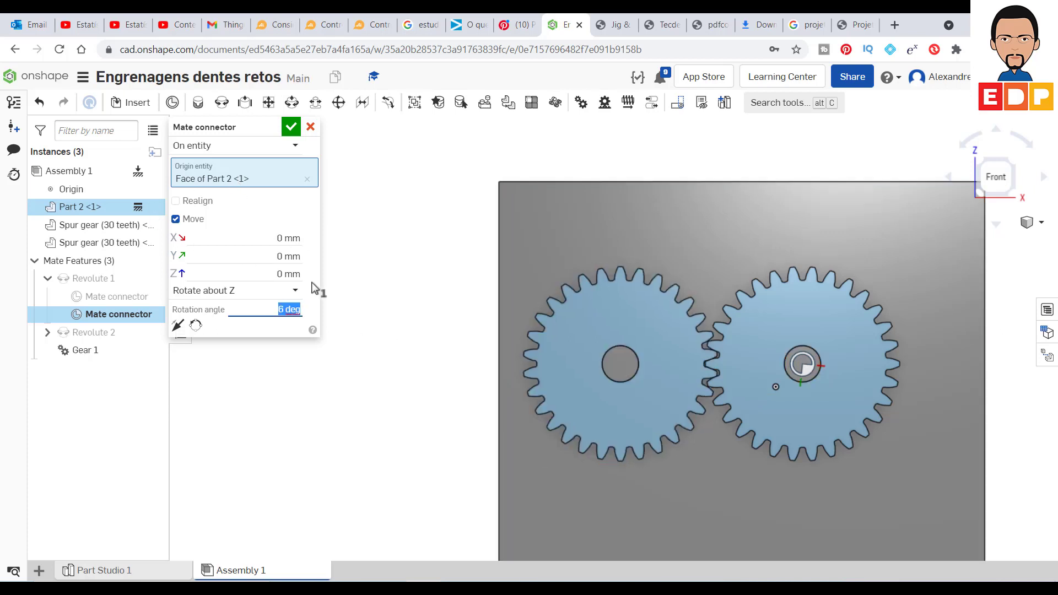
pyautogui.click(291, 127)
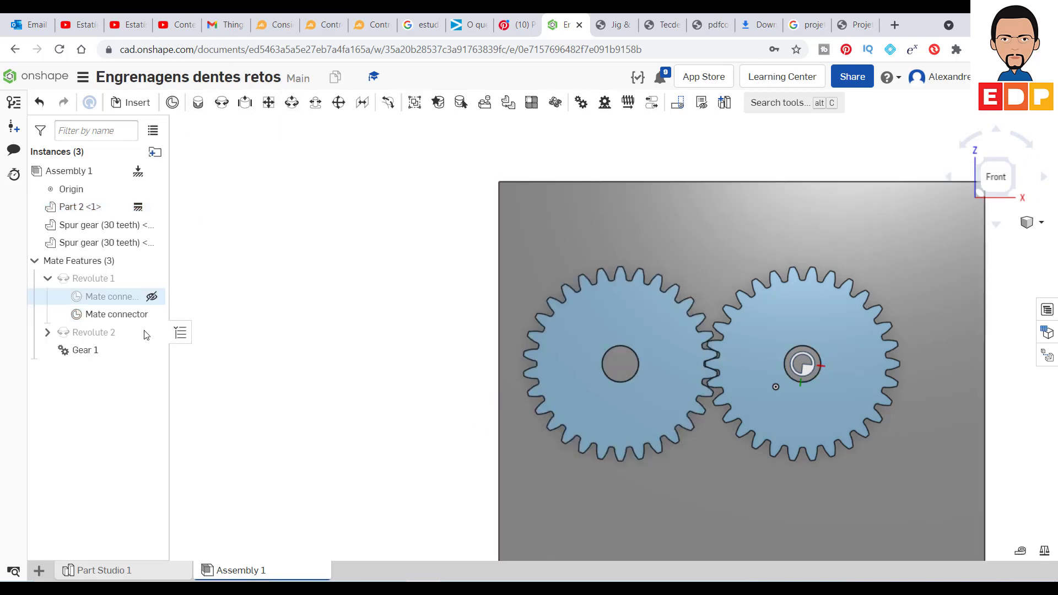
pyautogui.moveTo(111, 314)
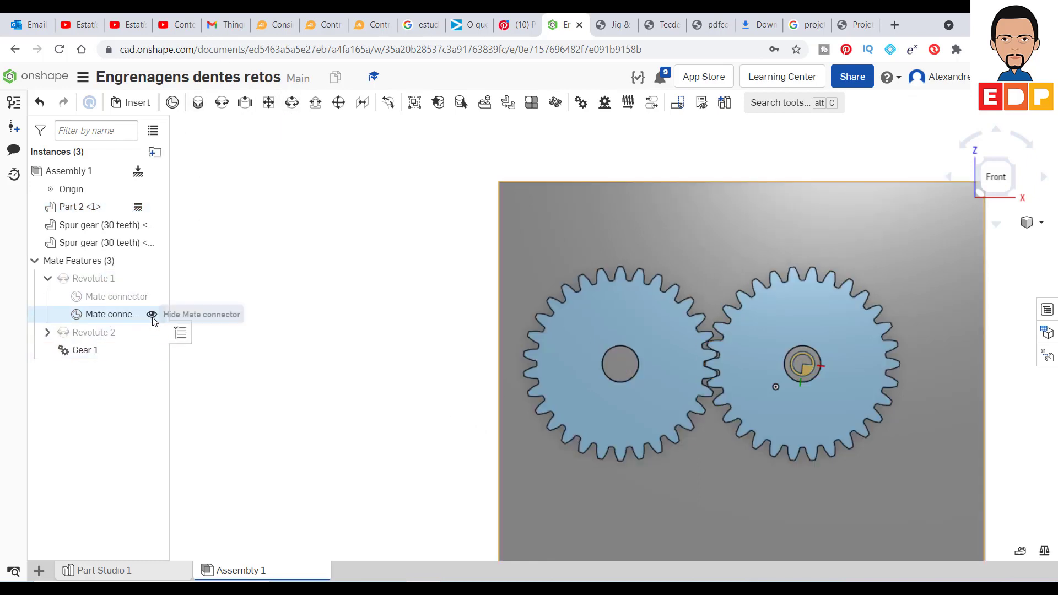
pyautogui.click(151, 315)
# Animate Revolute 1 (0–360°, 300 steps, reciprocating) and start playback
pyautogui.rightClick(105, 280)
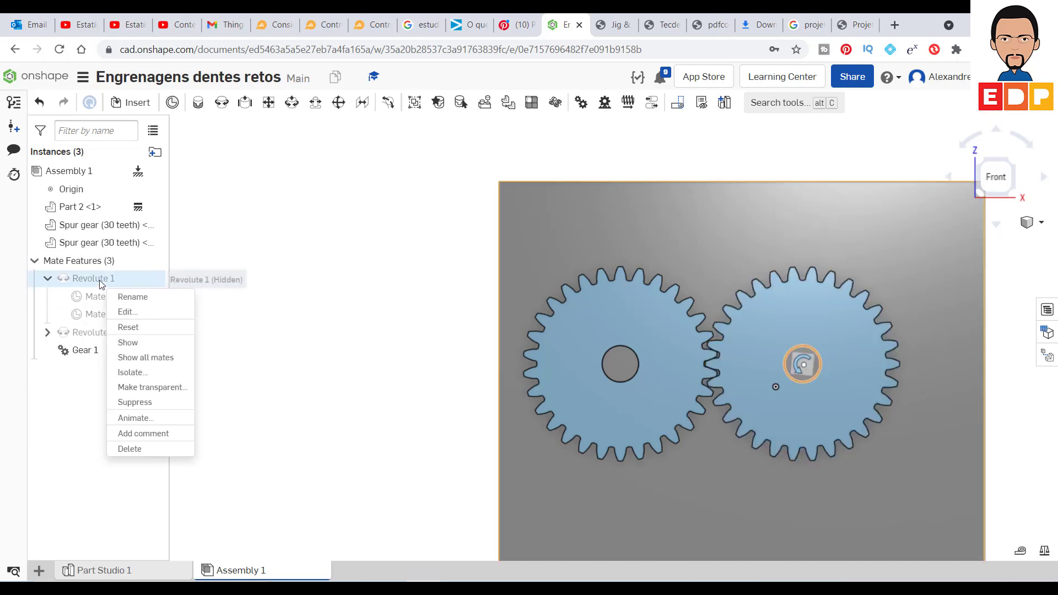
pyautogui.click(157, 419)
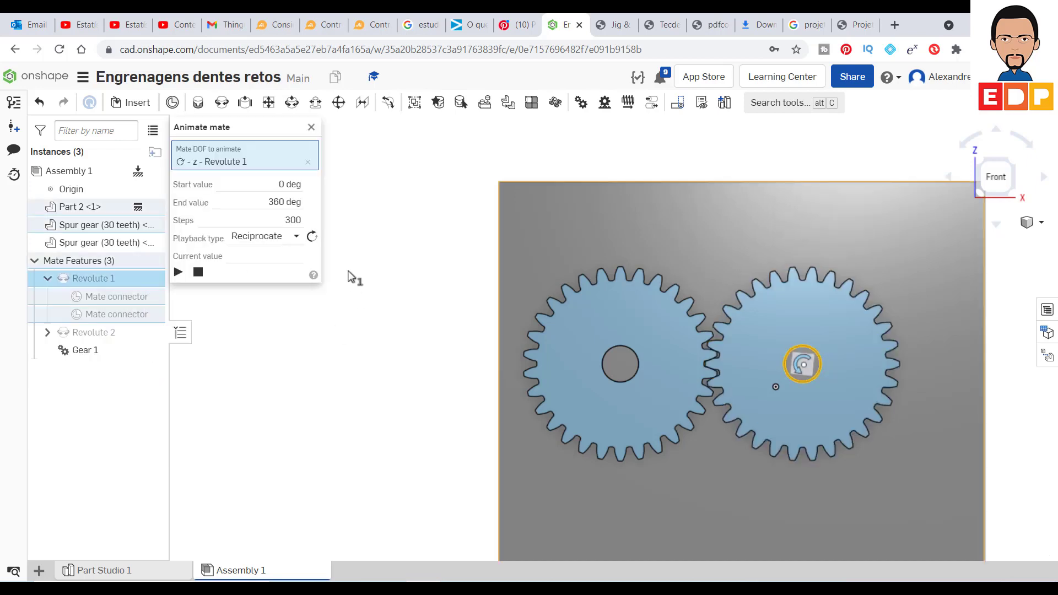
pyautogui.click(178, 272)
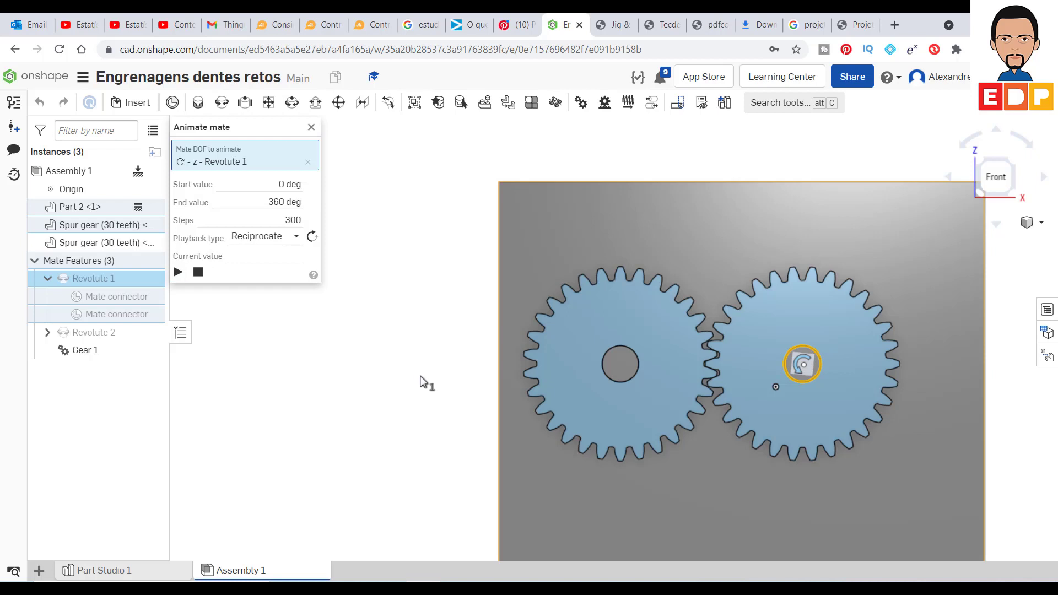